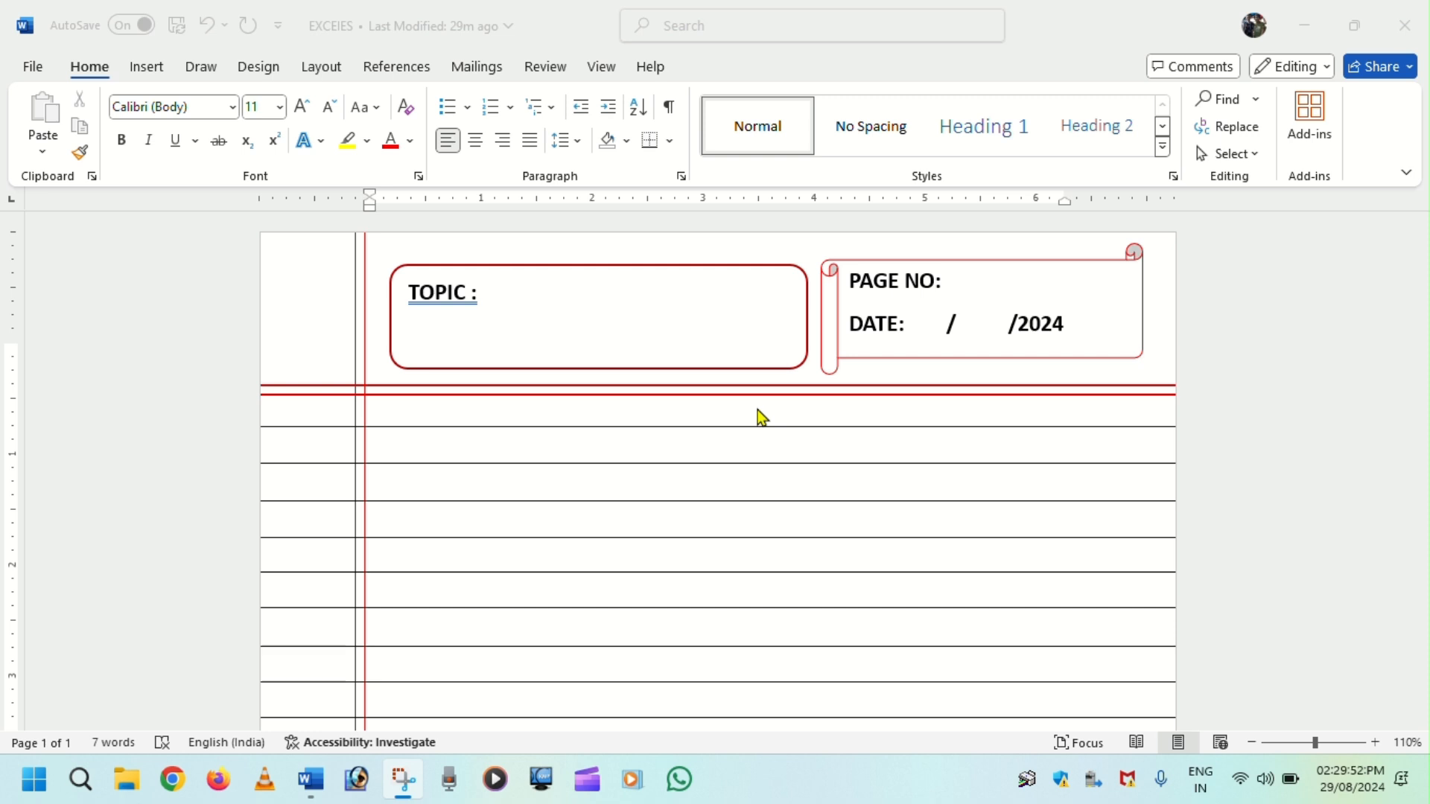
scroll(757, 409, "down", 5)
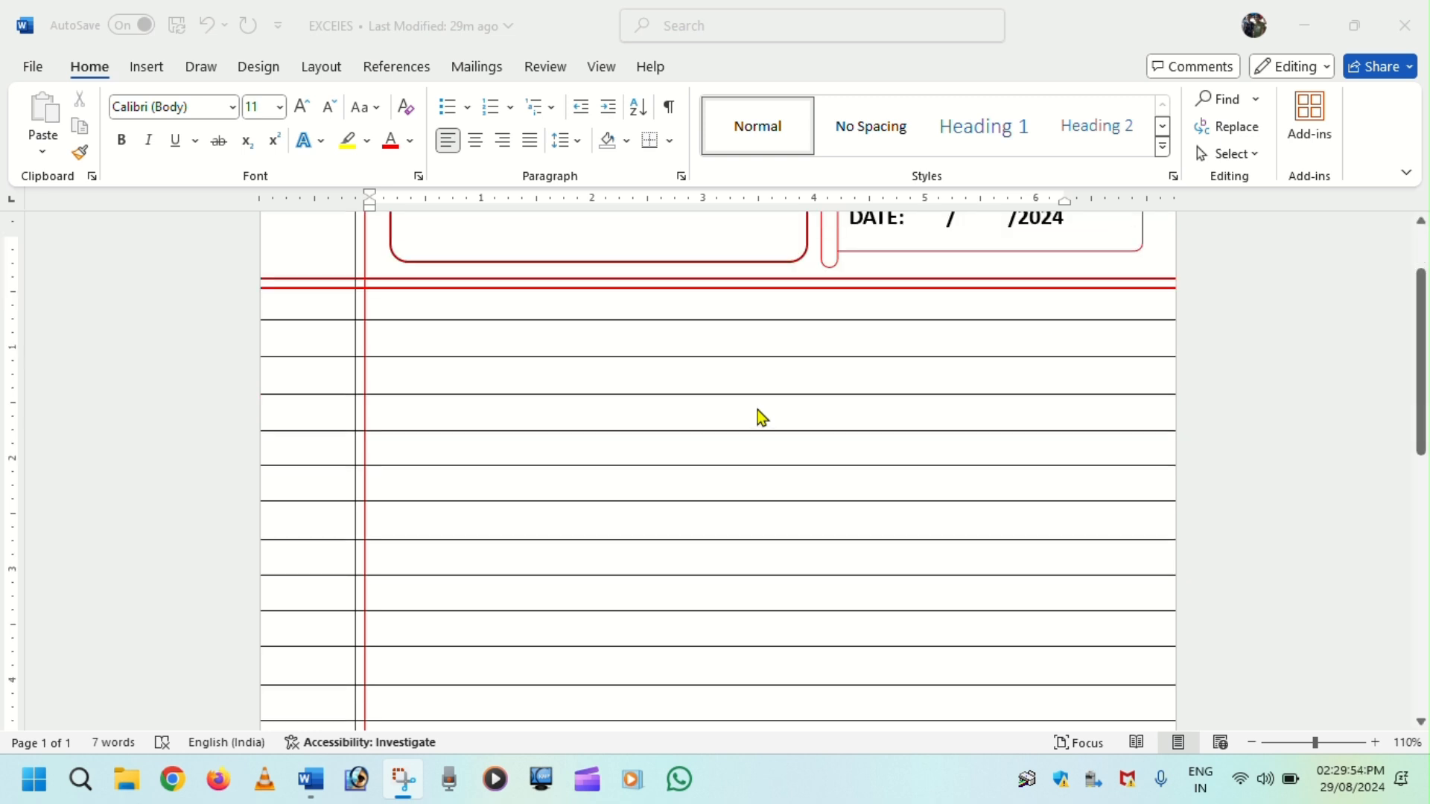
scroll(761, 403, "up", 5)
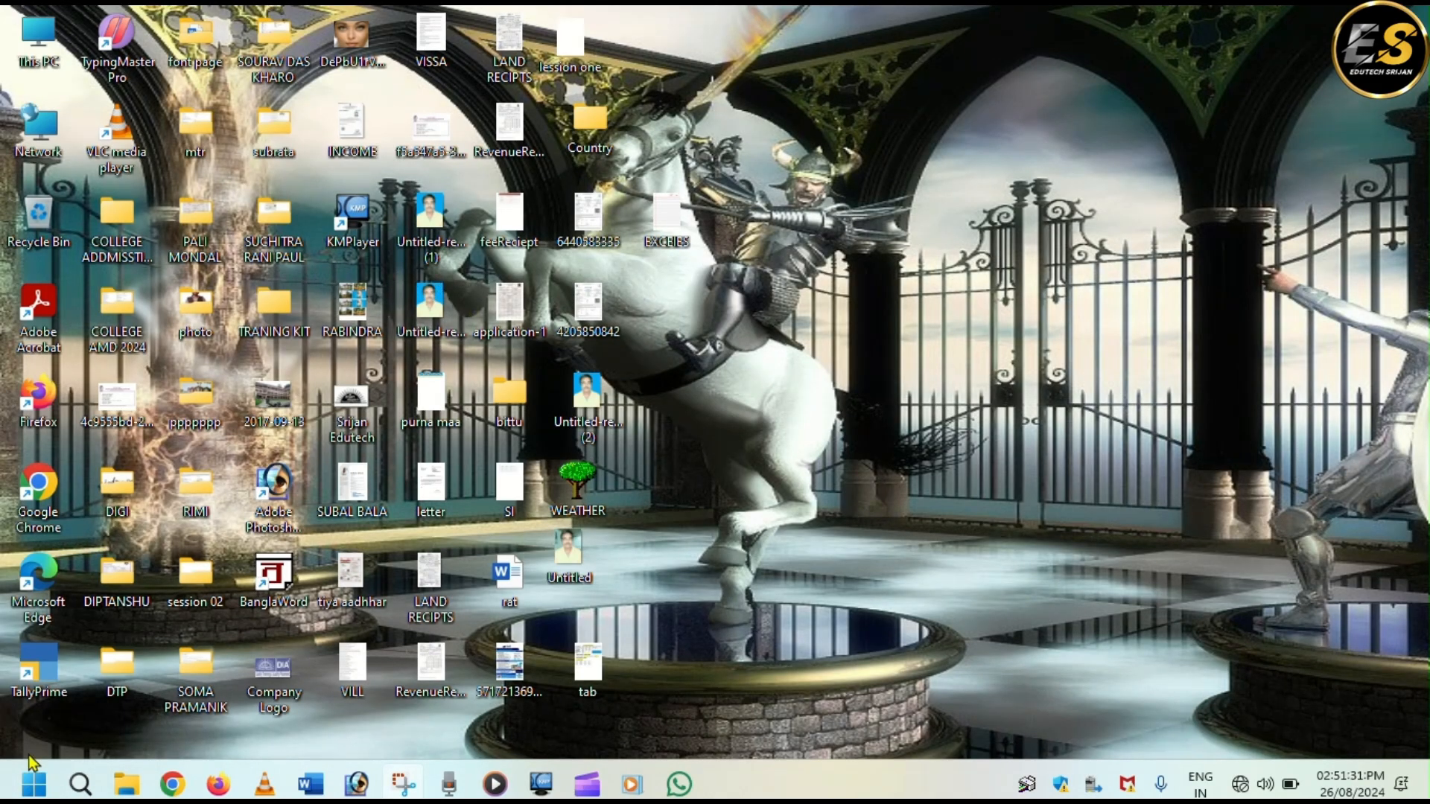
- Launch Word through the Windows Run command and create a blank document
key("super+r")
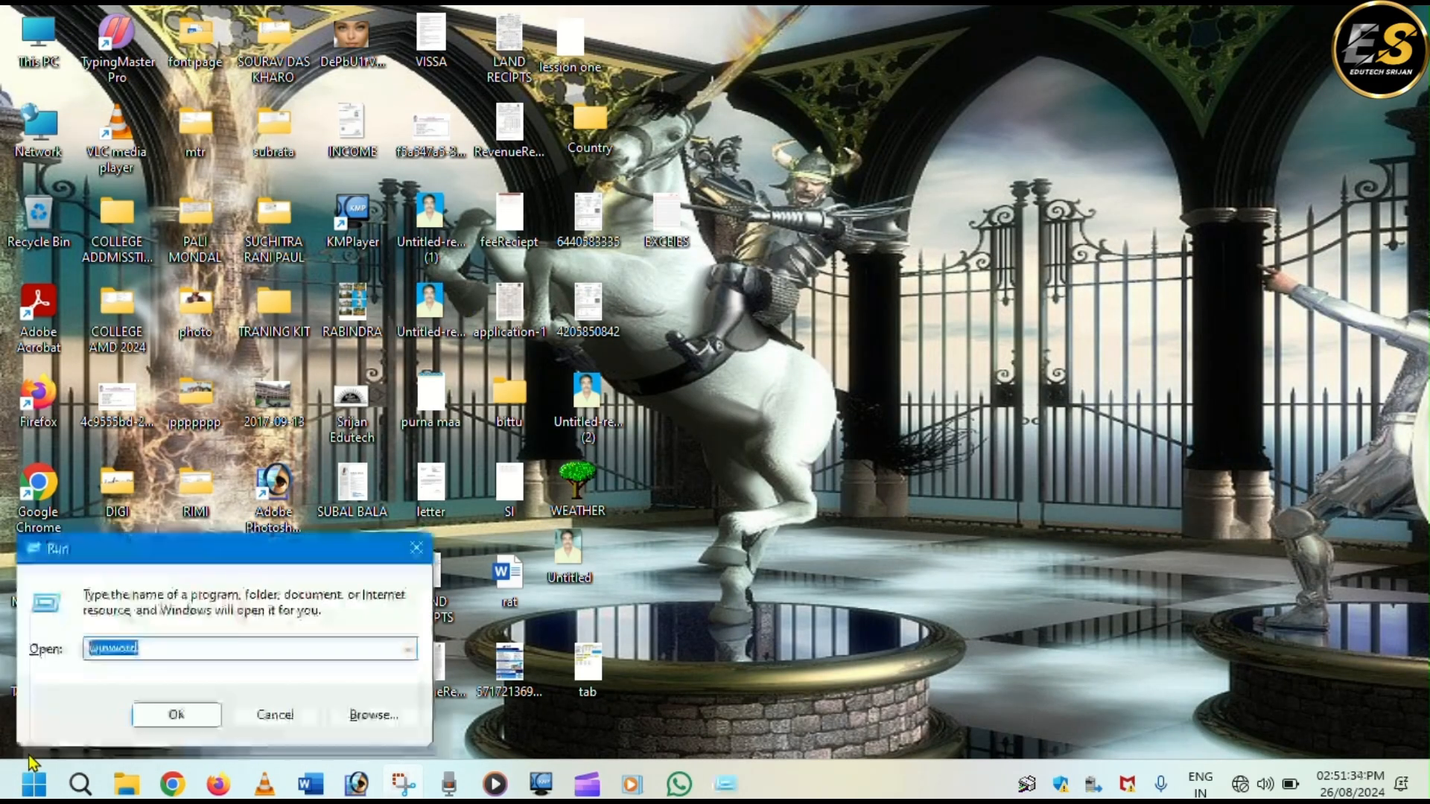
key("Return")
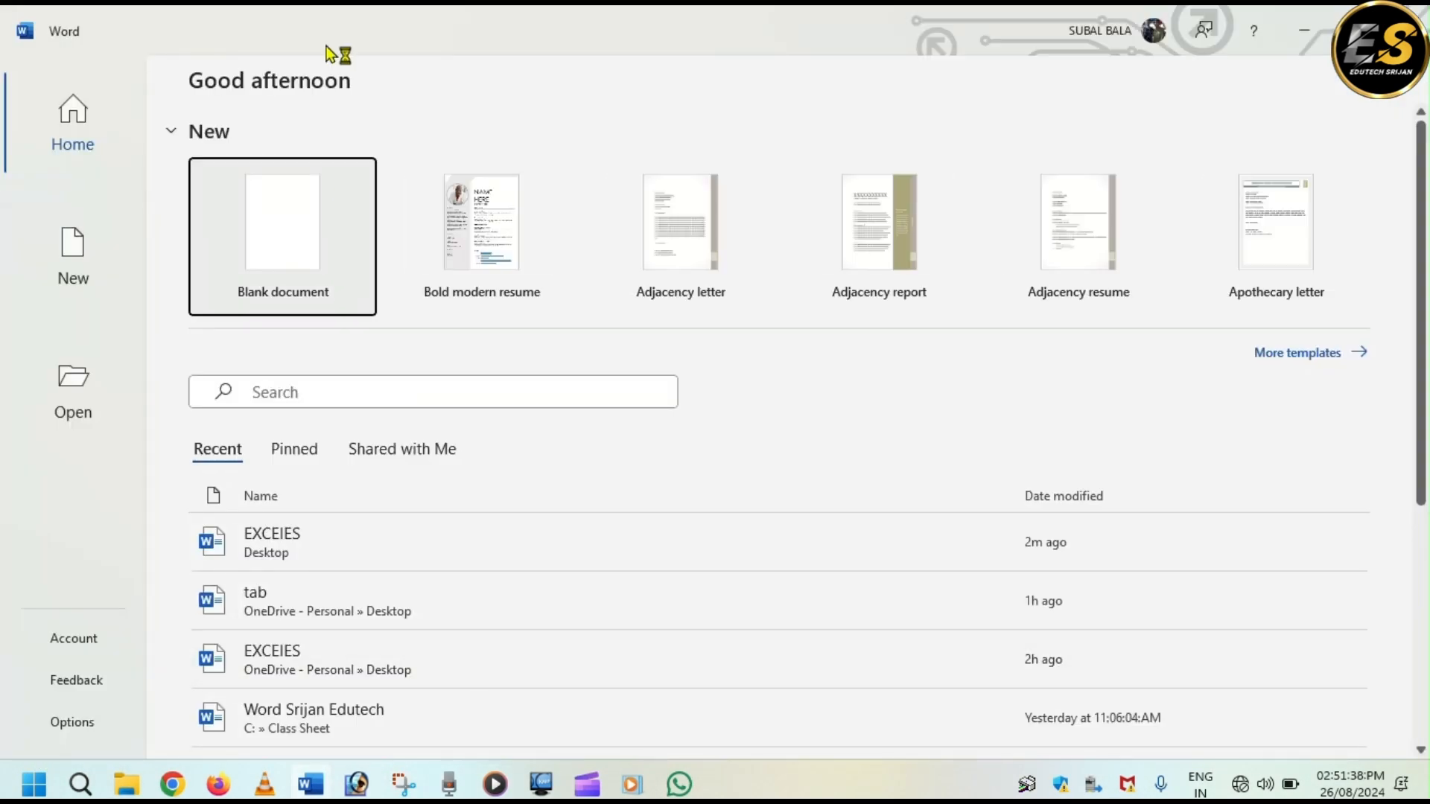
left_click(297, 216)
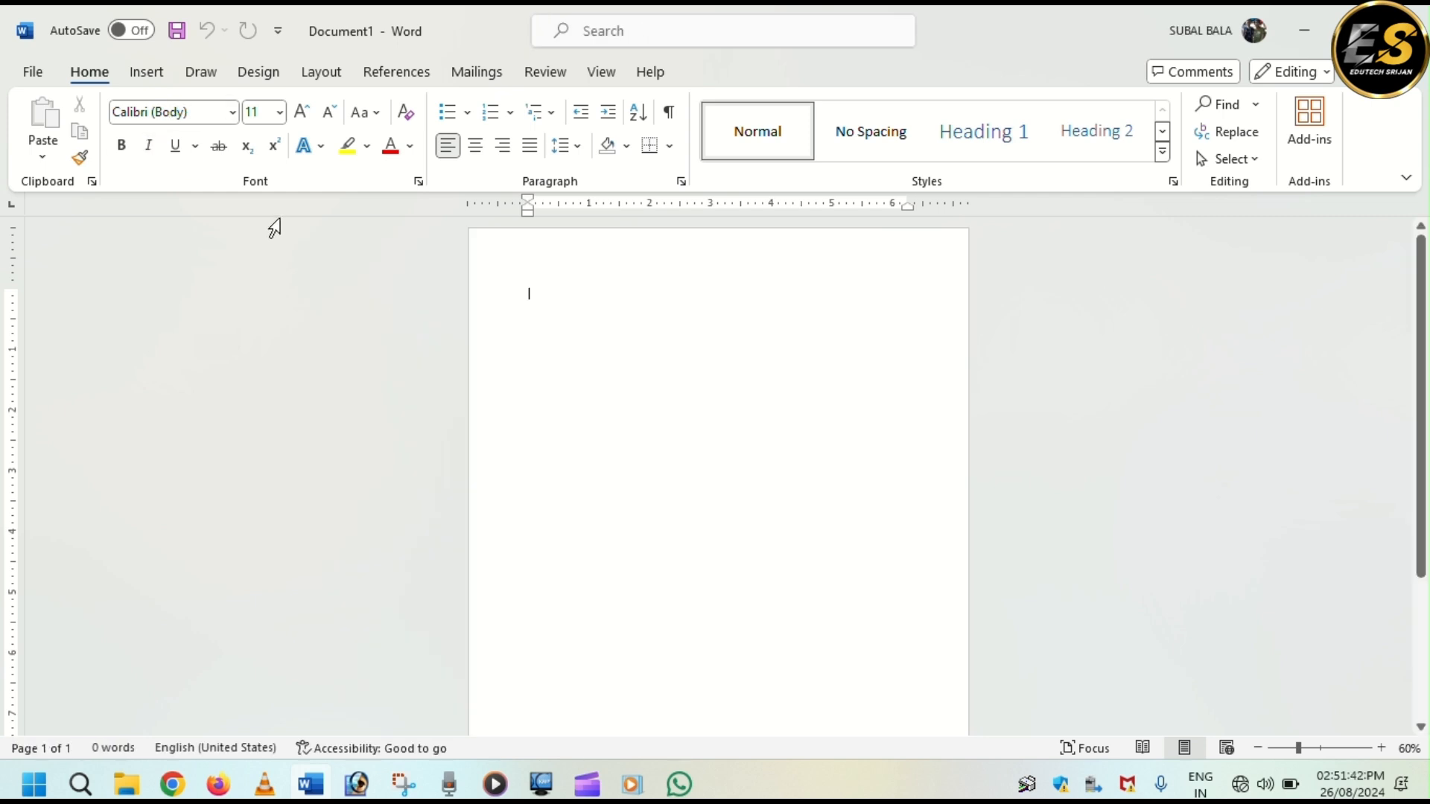
- Draw a straight horizontal line about 9.5" long near the page top and nudge it left to span the full page width
left_click(146, 72)
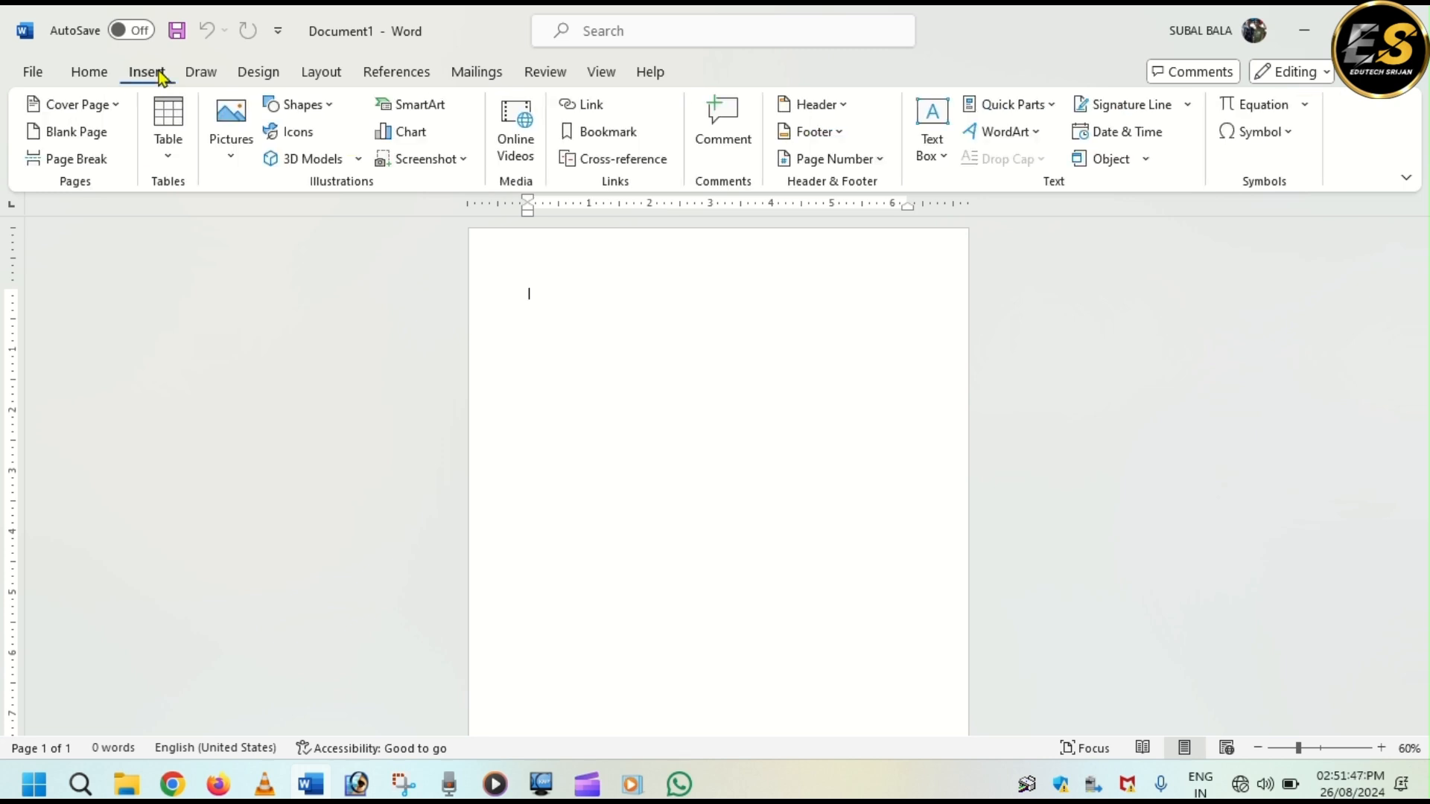
left_click(330, 104)
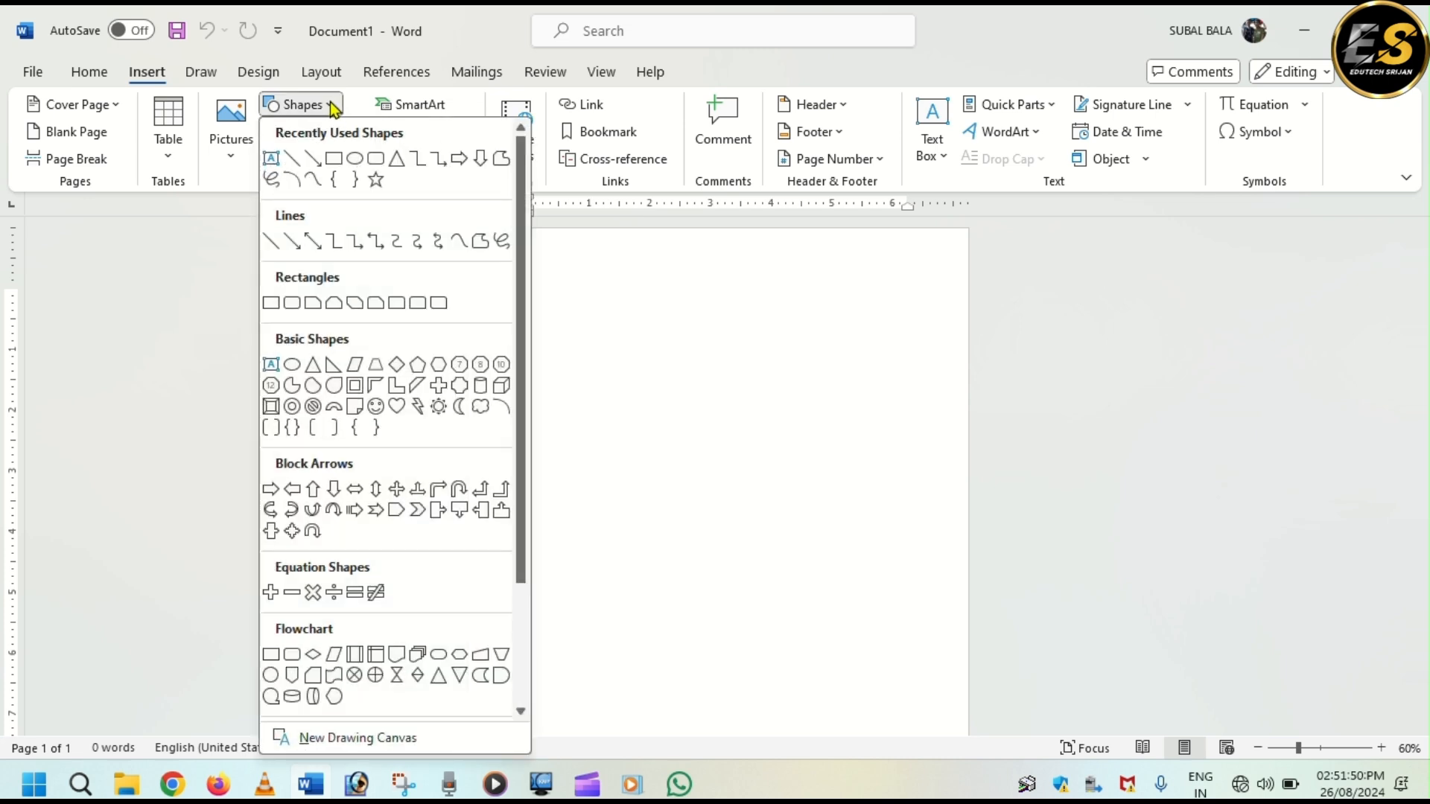
left_click(293, 159)
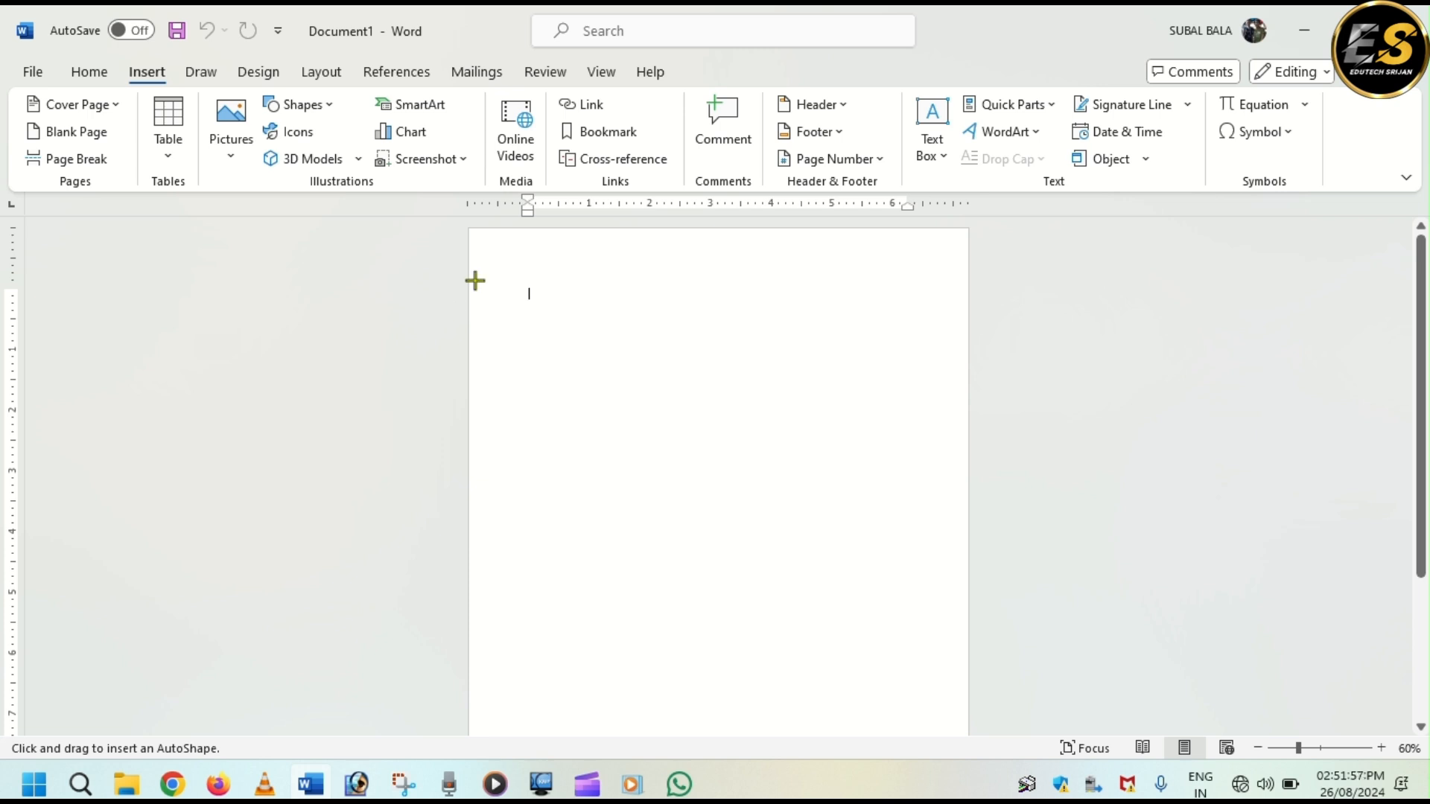
left_click_drag(481, 281, 1054, 276)
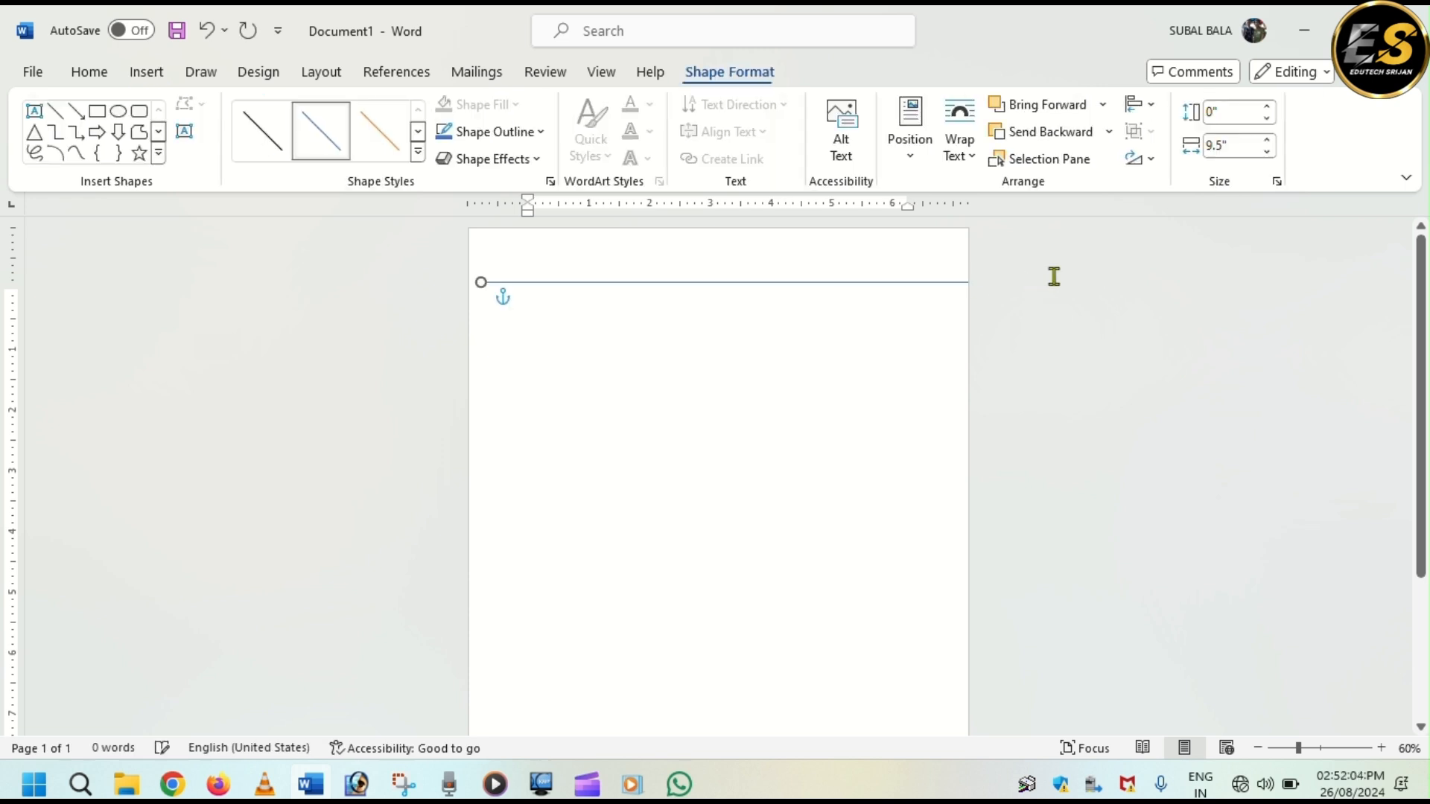
key("Left")
key("Left")
key("Left")
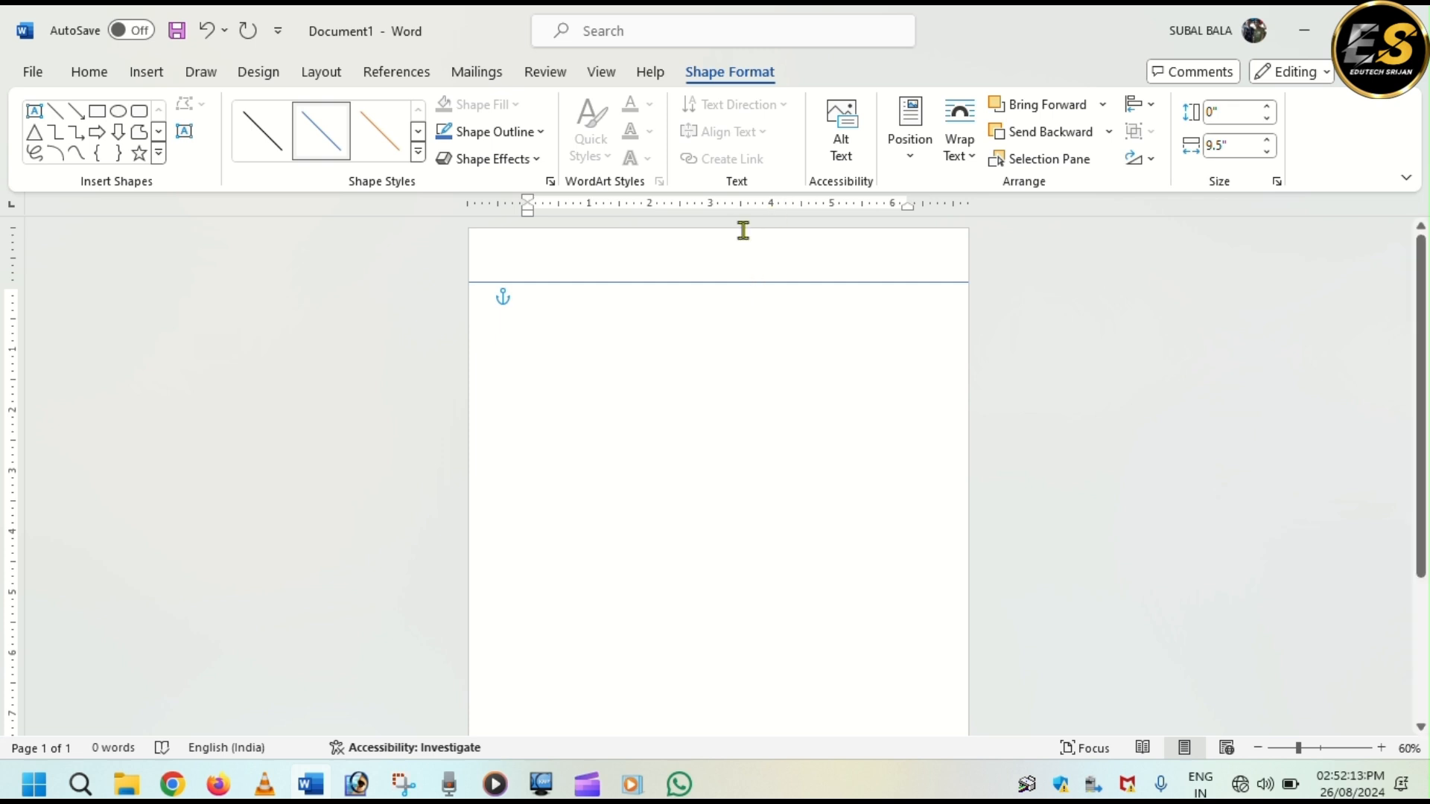
- Color the horizontal line's outline red and duplicate the line just below the original
left_click(542, 134)
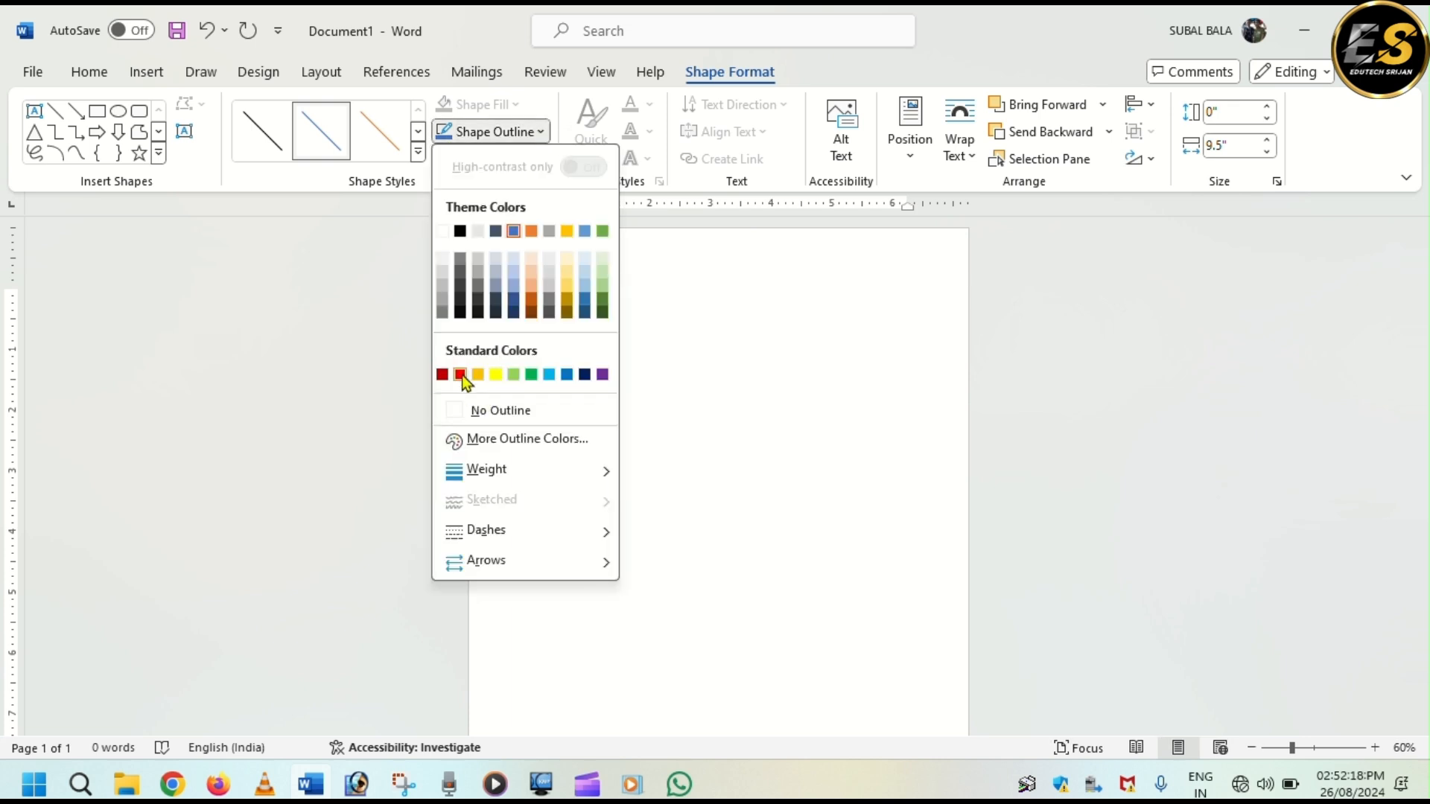
left_click(460, 373)
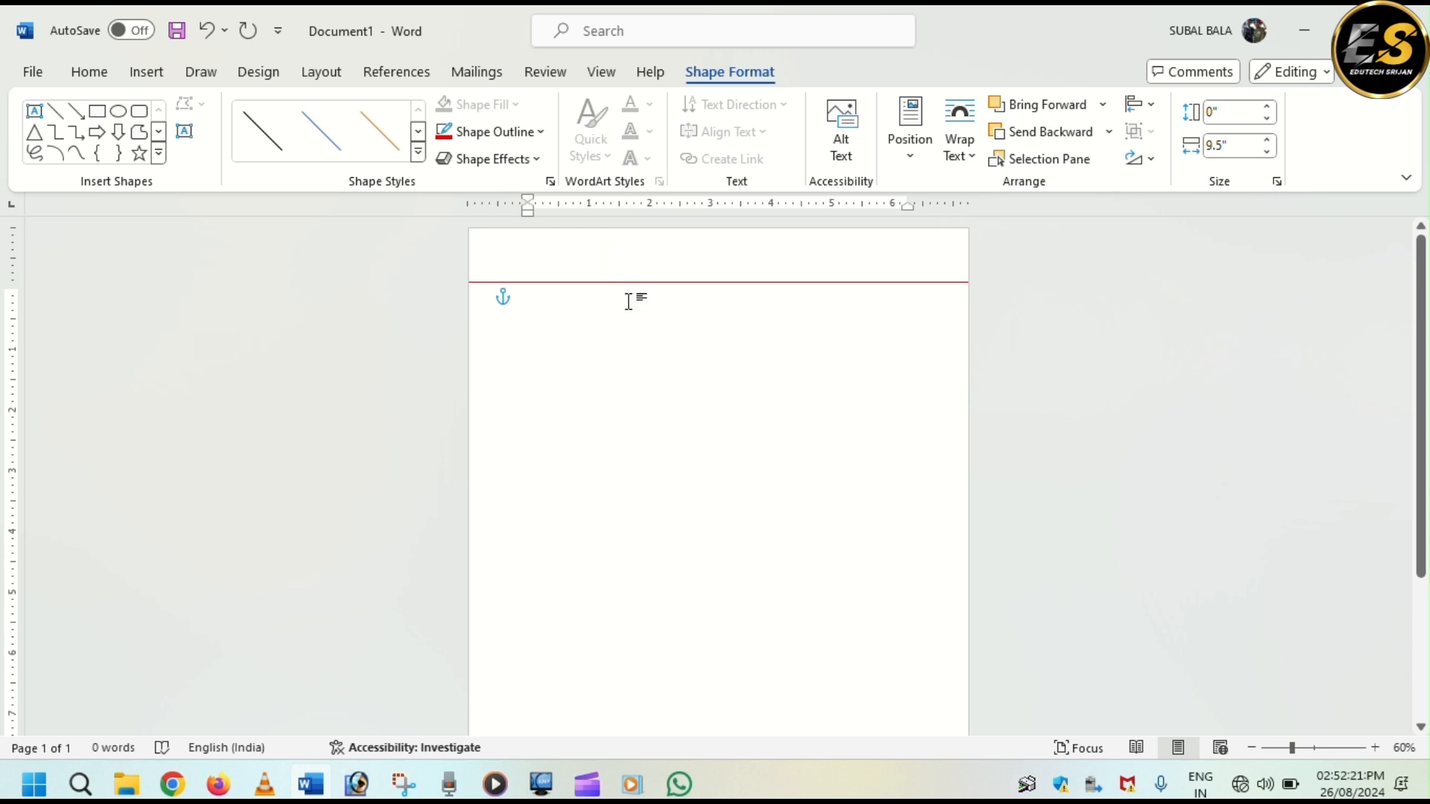
key("ctrl+d")
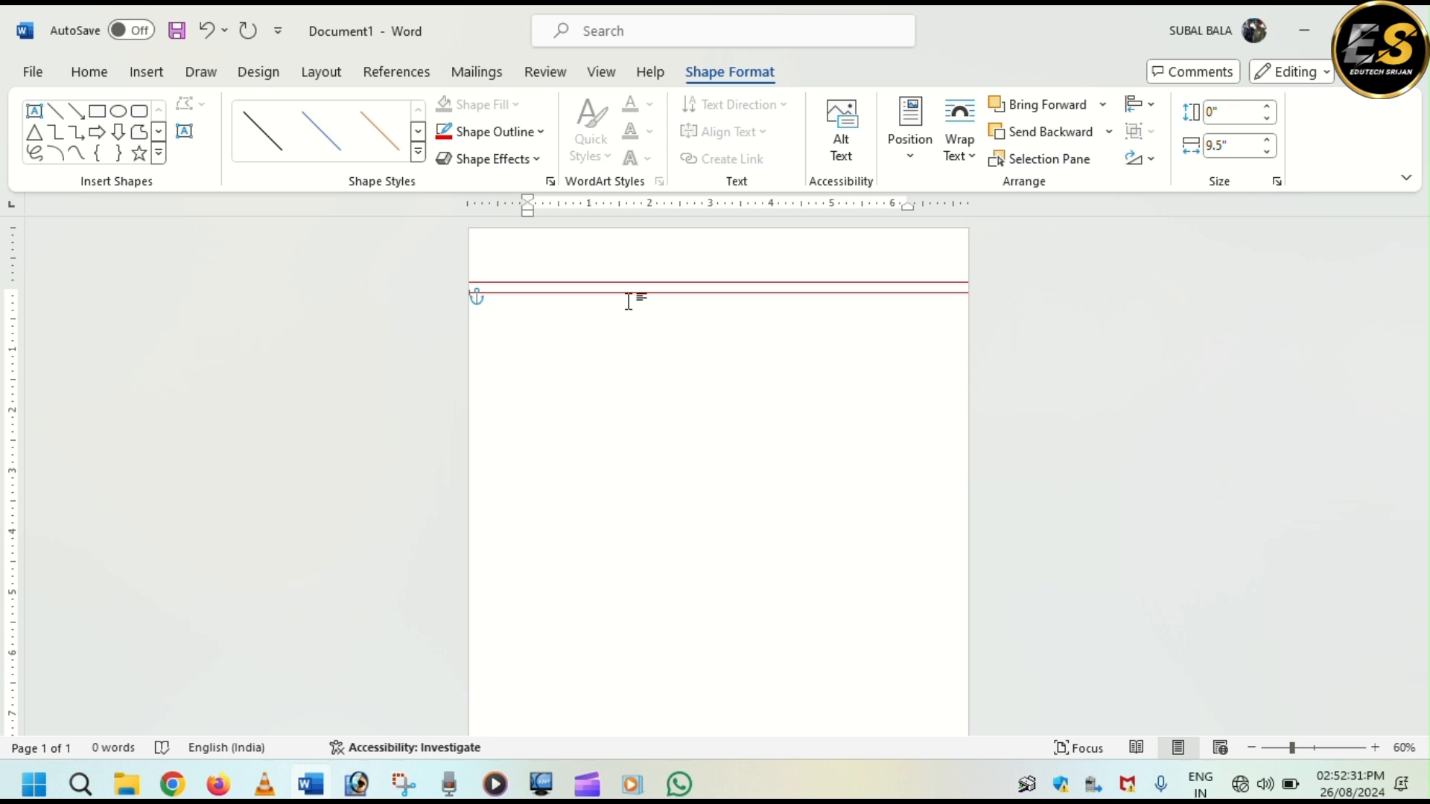
left_click(634, 341)
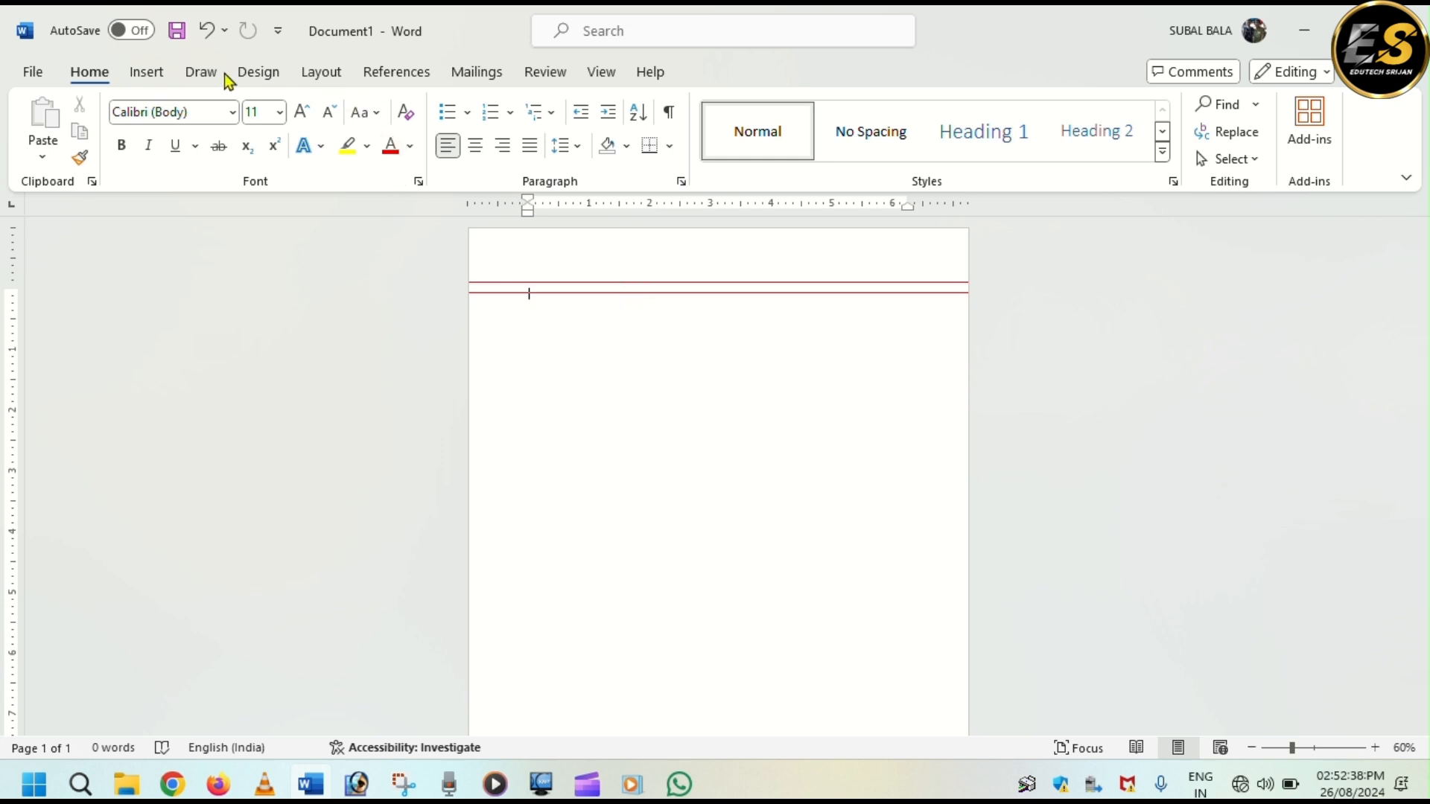
- Draw a vertical margin line down the page's left side and extend it past the bottom edge to about 12" tall
left_click(148, 75)
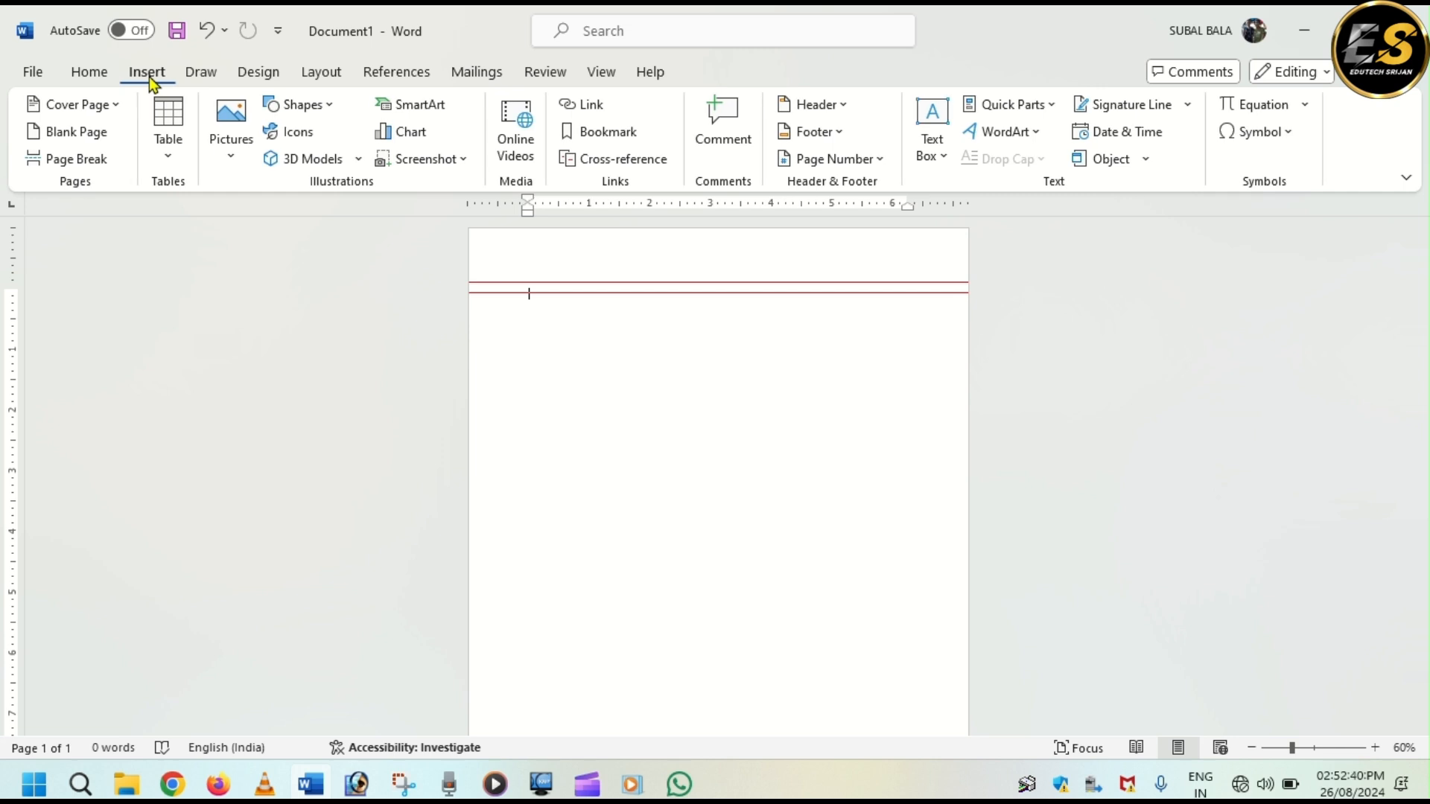
left_click(316, 105)
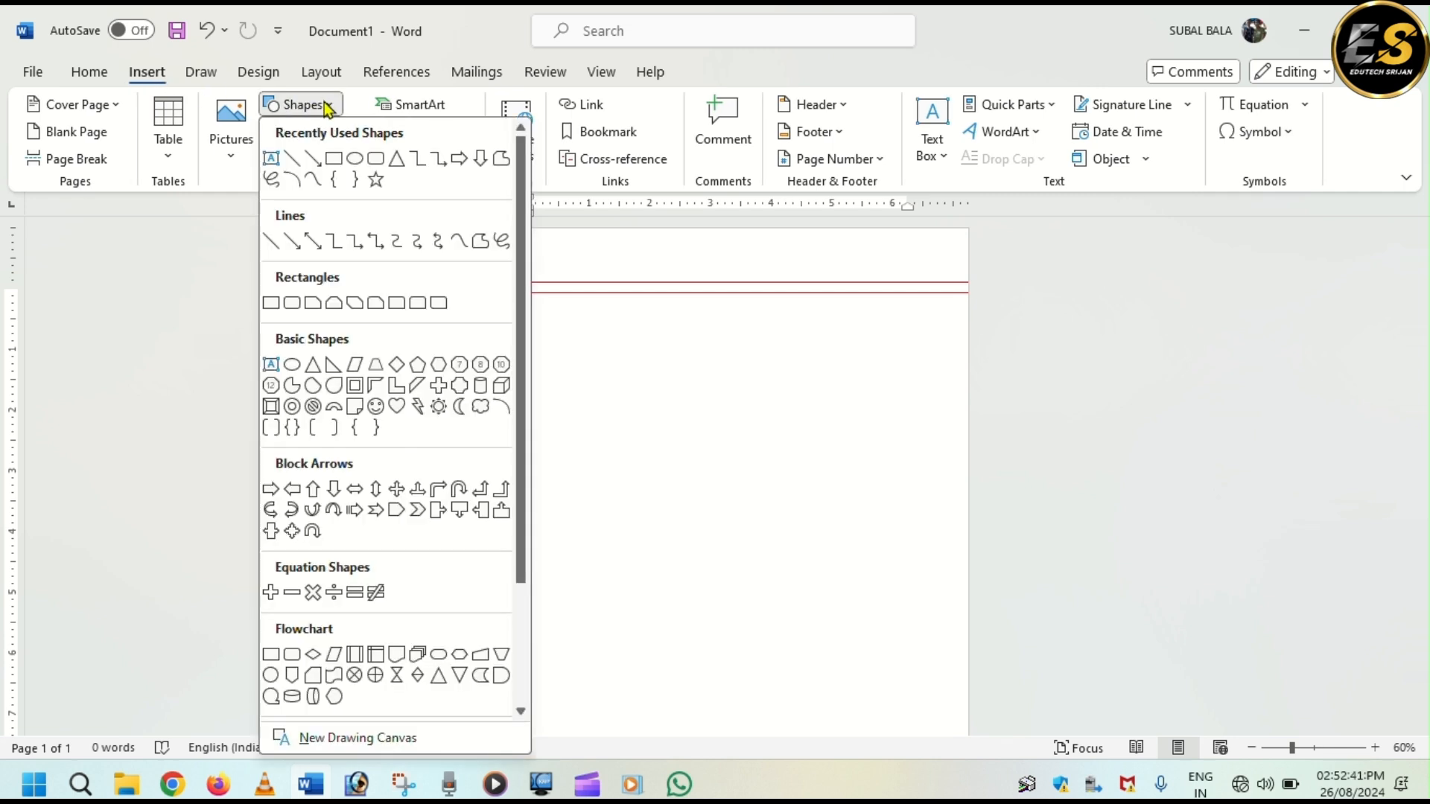
left_click(295, 158)
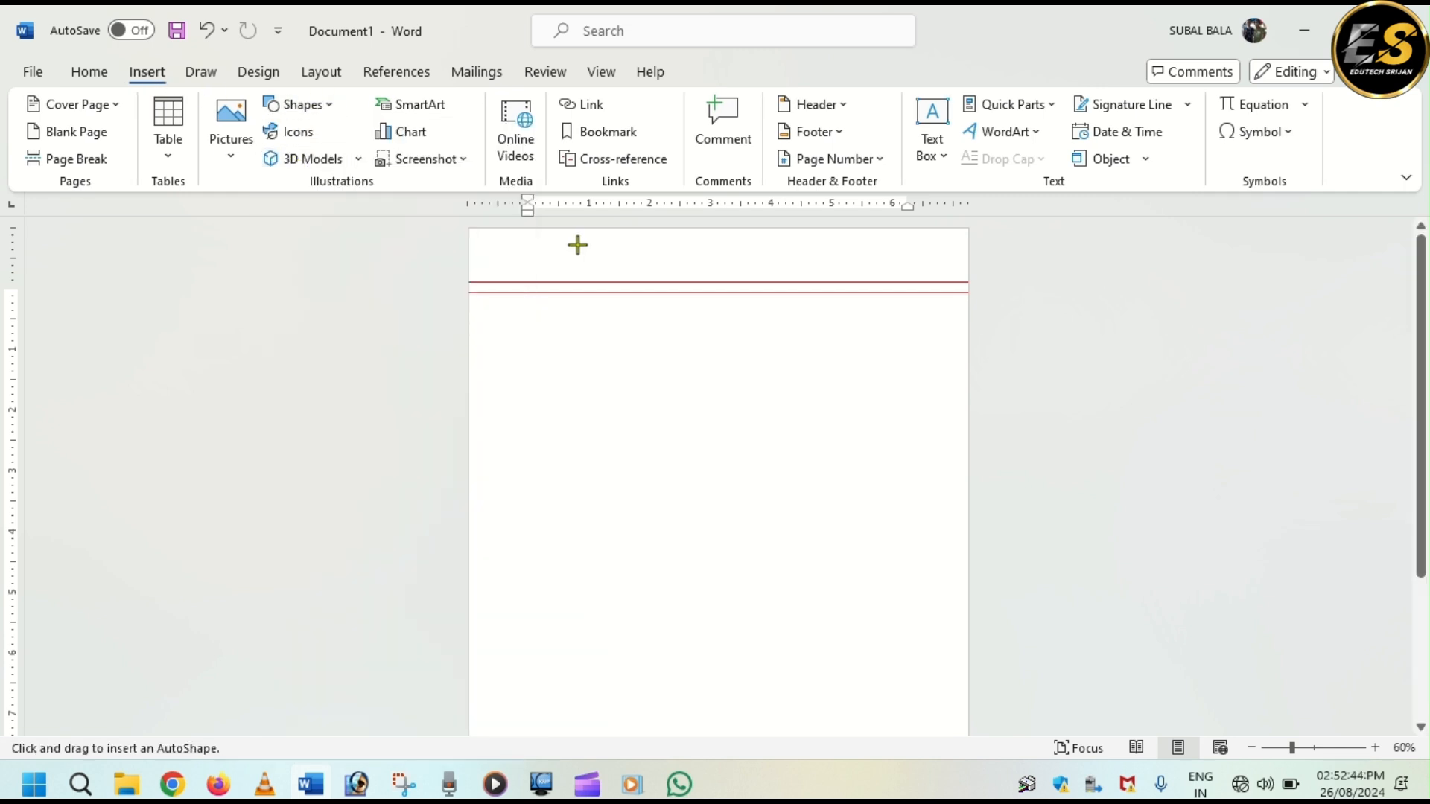
mouse_move(547, 232)
left_mouse_down()
mouse_move(552, 383)
mouse_move(504, 635)
mouse_move(543, 803)
left_mouse_up()
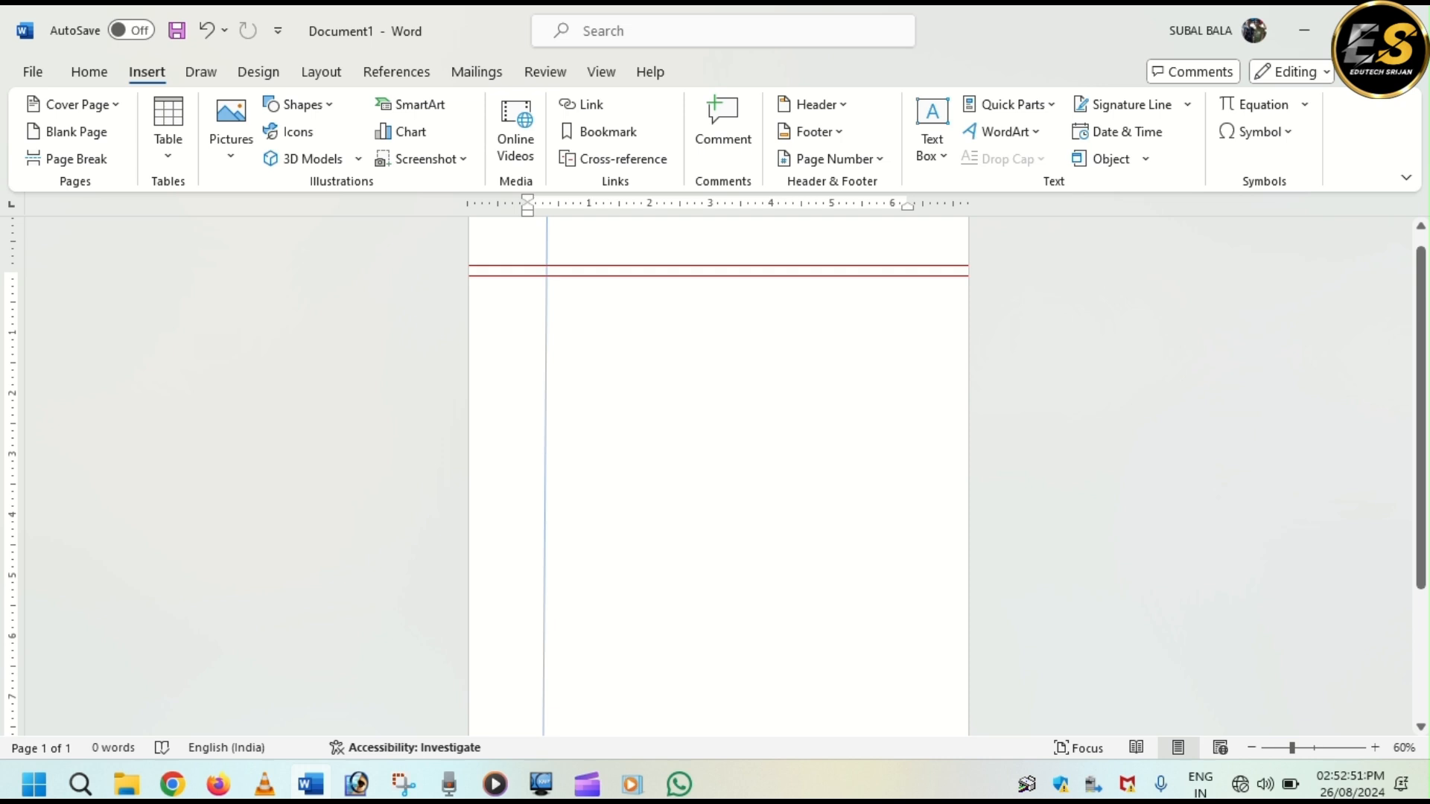
left_click_drag(543, 802, 543, 802)
scroll(588, 695, "down", 2)
scroll(620, 624, "down", 2)
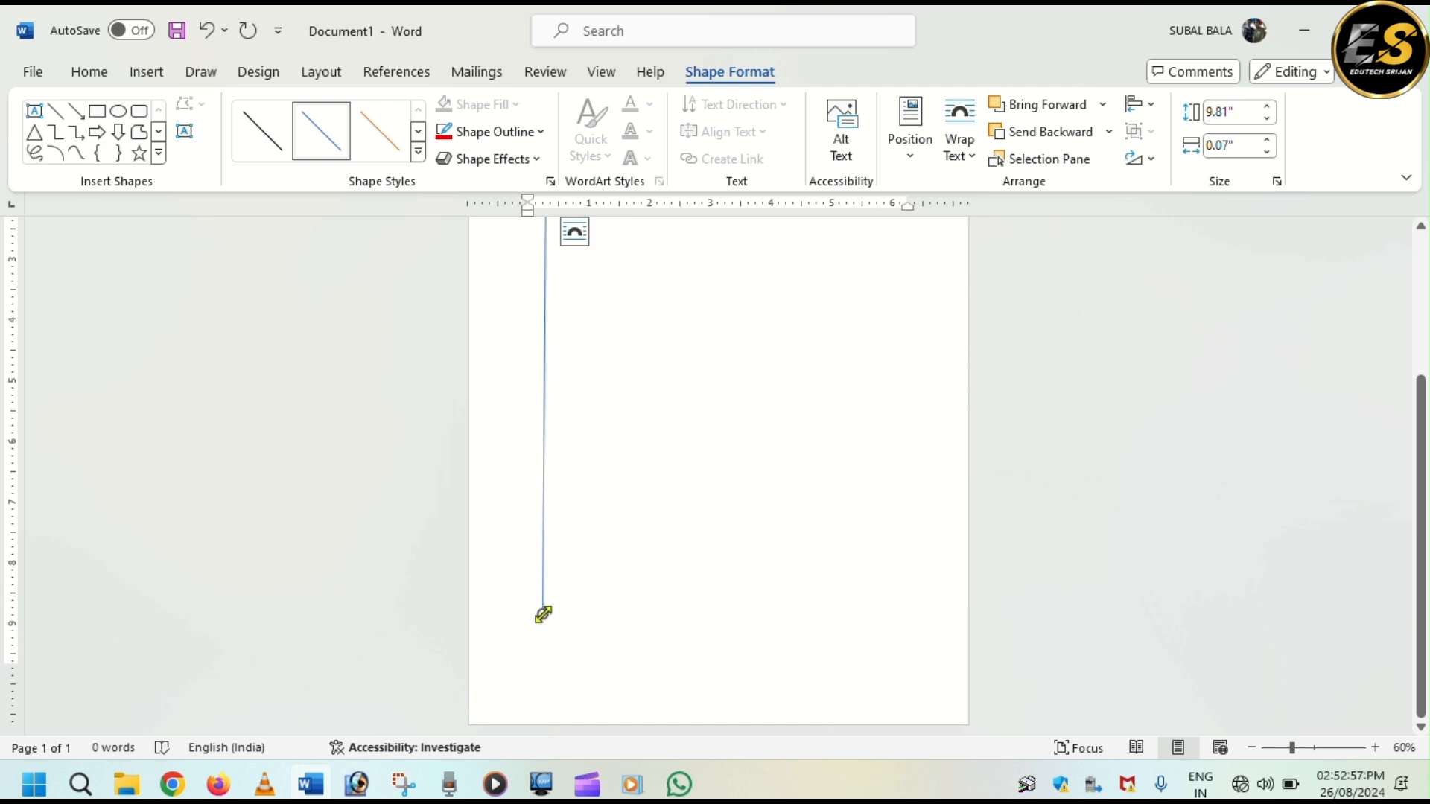
left_click_drag(542, 614, 543, 767)
left_click_drag(542, 615, 533, 747)
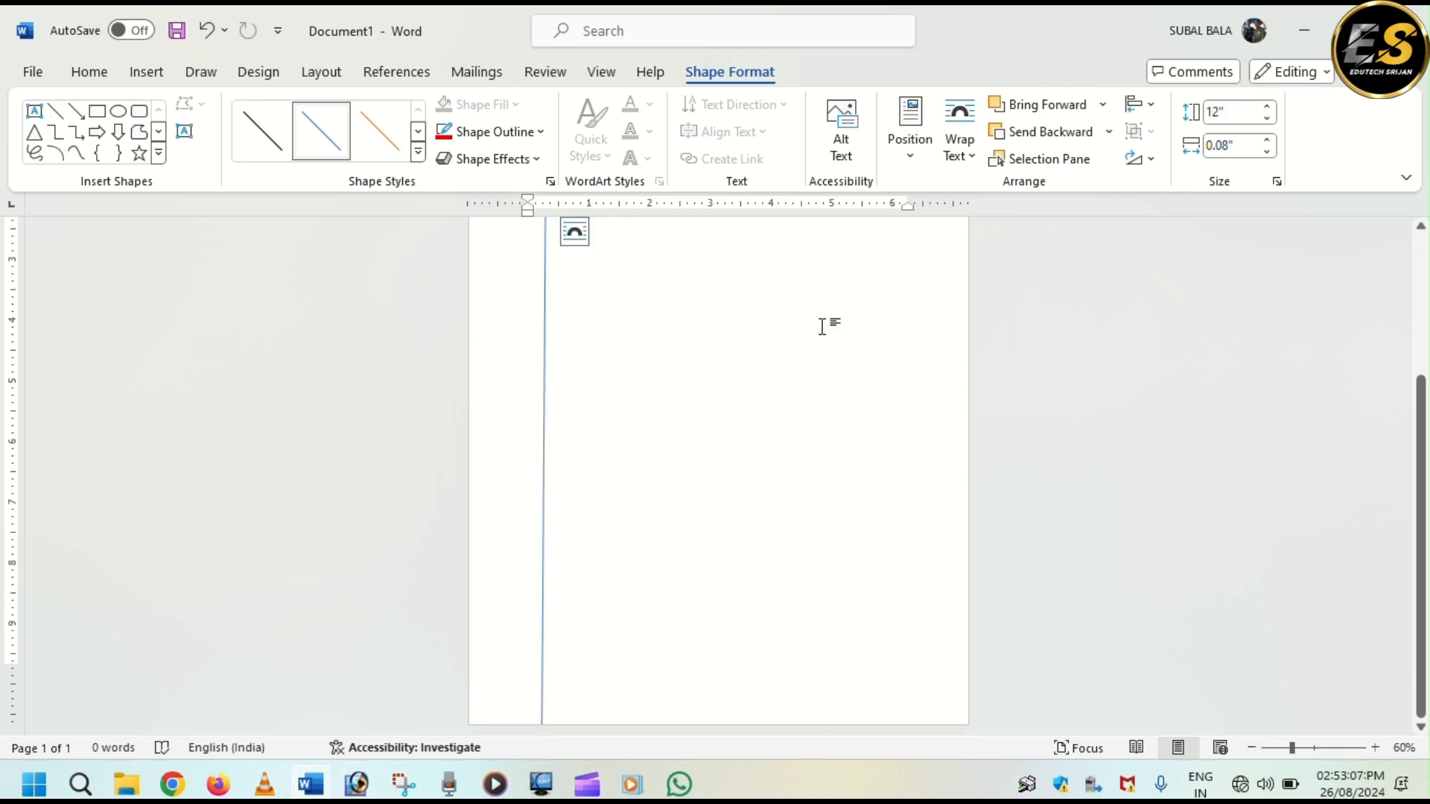
- Set the vertical margin line's outline to red with a weight of 1 pt
left_click(441, 137)
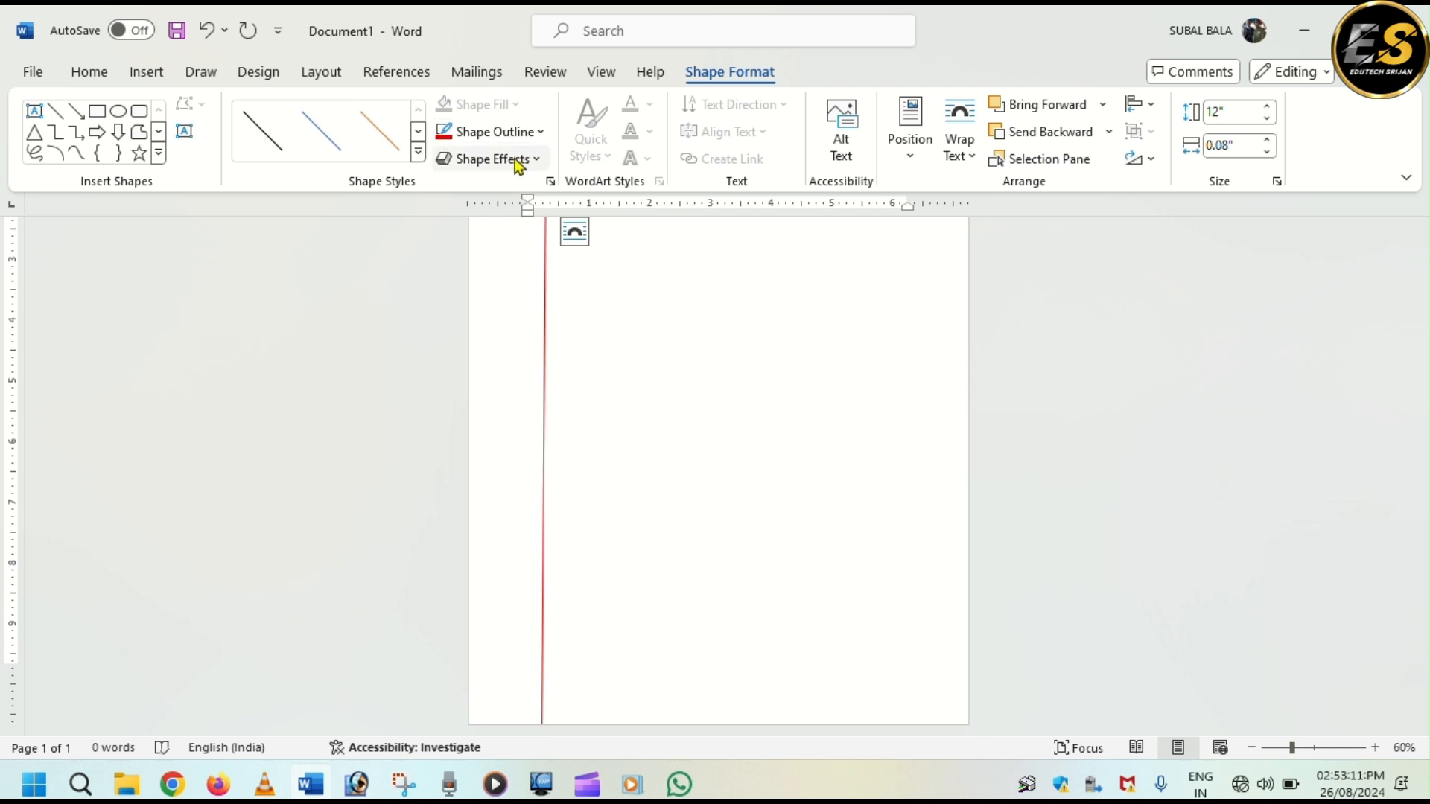
left_click(539, 132)
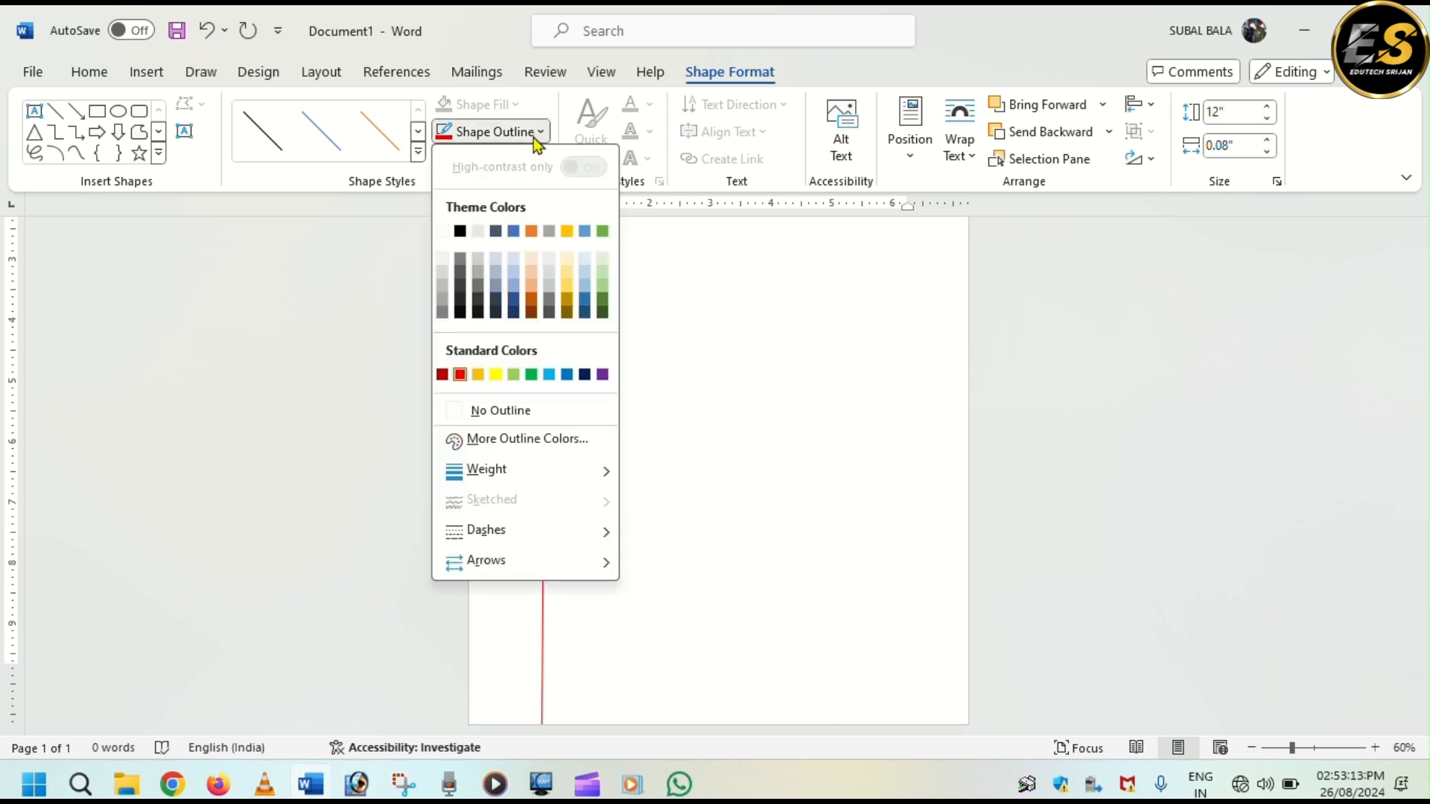
mouse_move(508, 478)
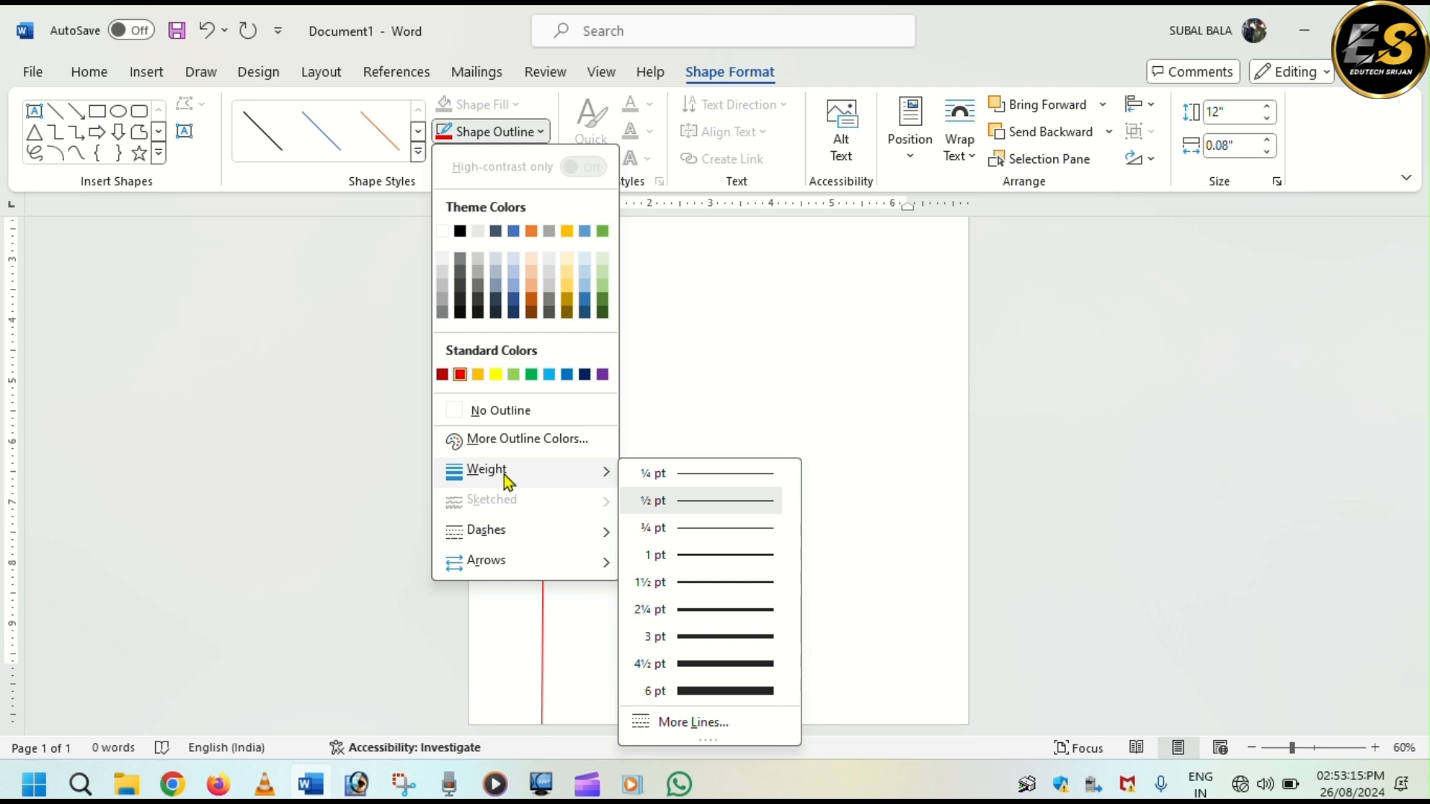
left_click(708, 556)
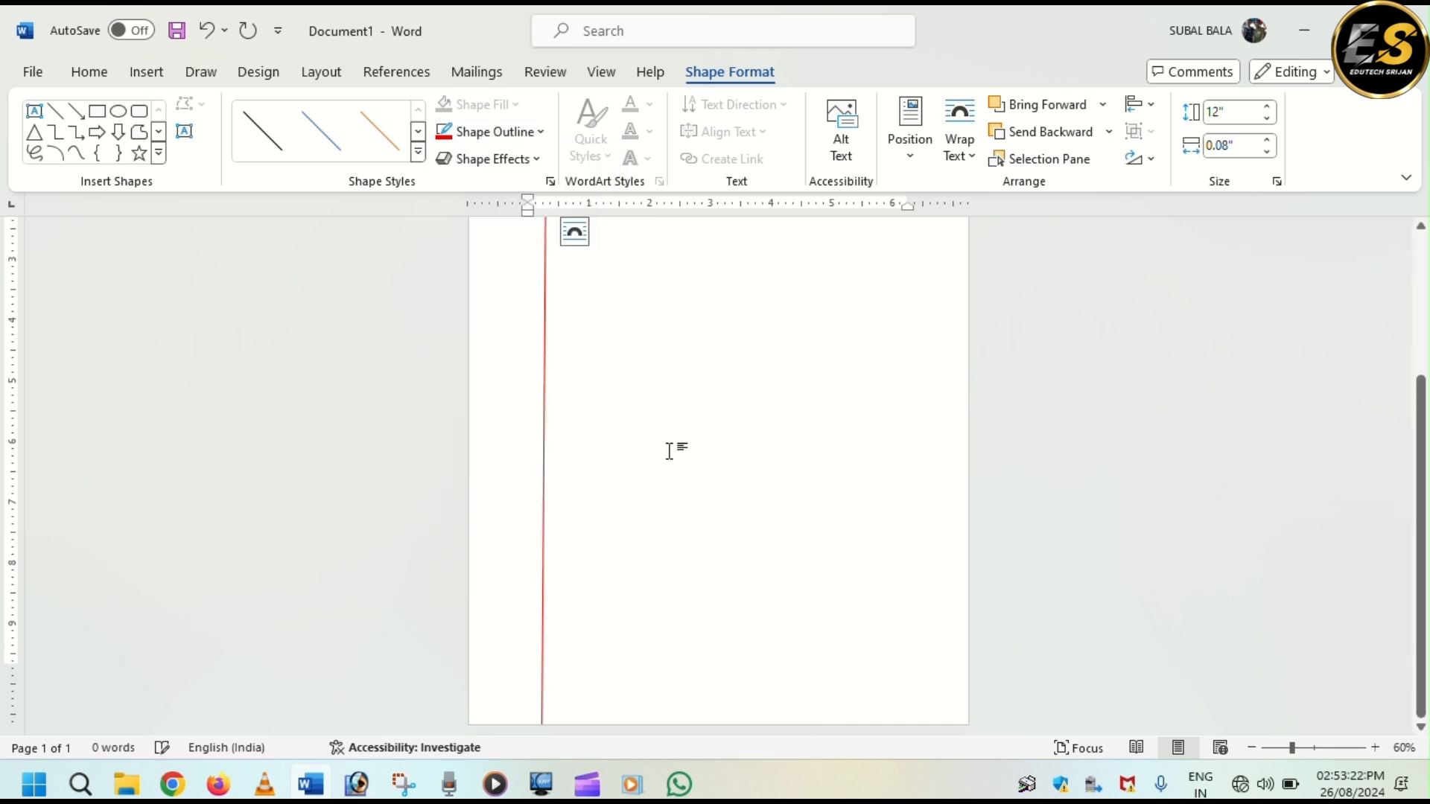
- Duplicate the red vertical margin line and nudge the copy up until it reaches the top edge of the page
scroll(669, 451, "up", 5)
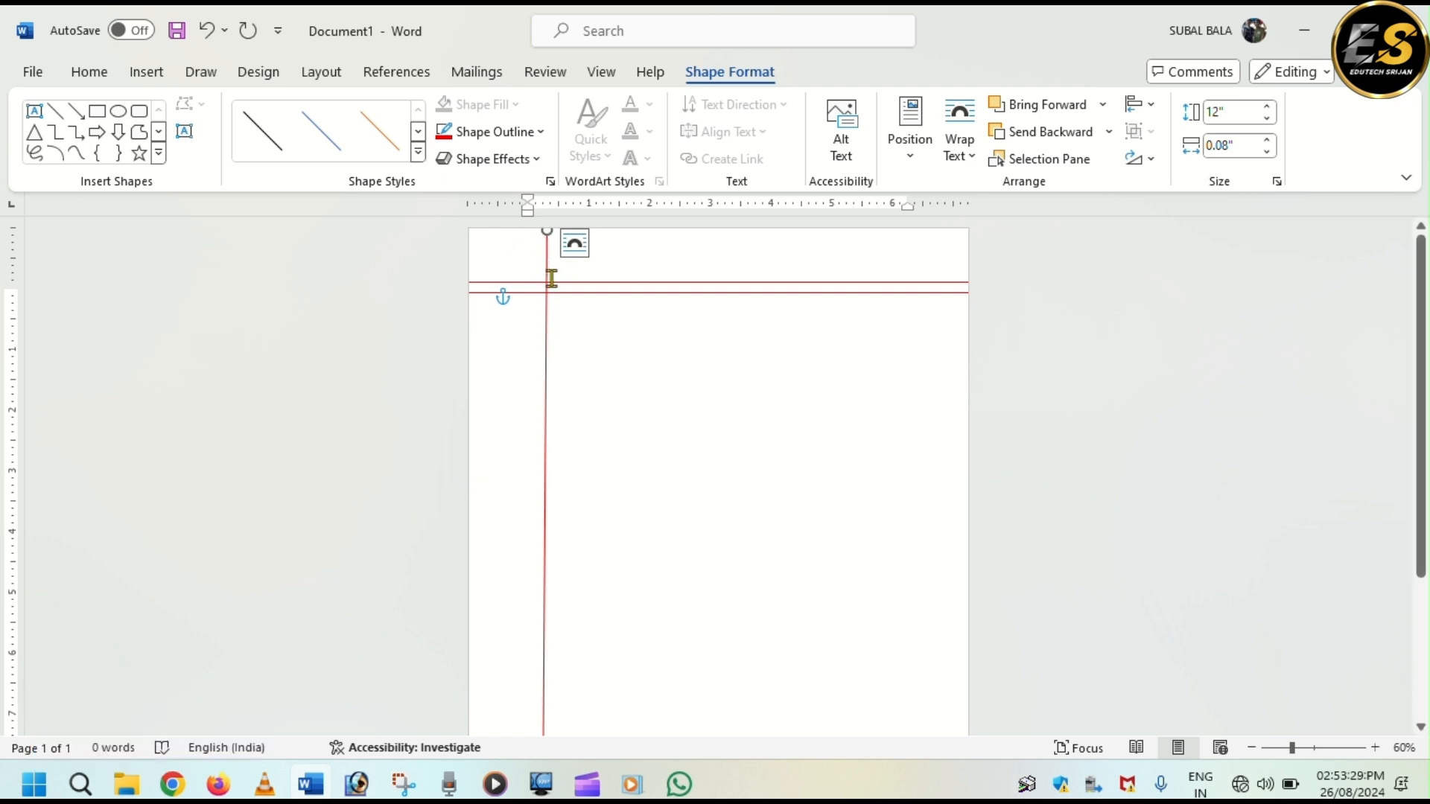
key("ctrl+d")
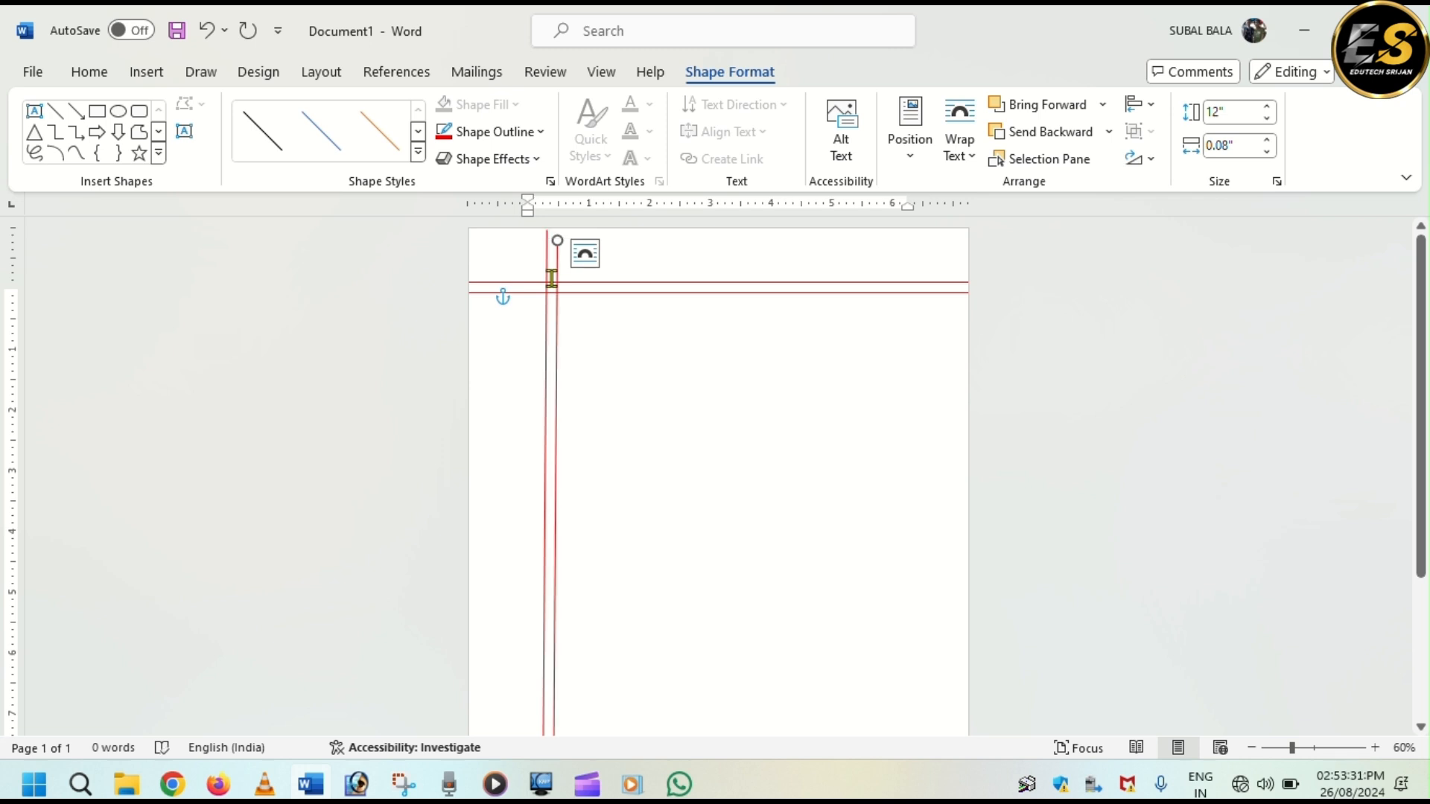
key("Up")
key("Up")
key("Up")
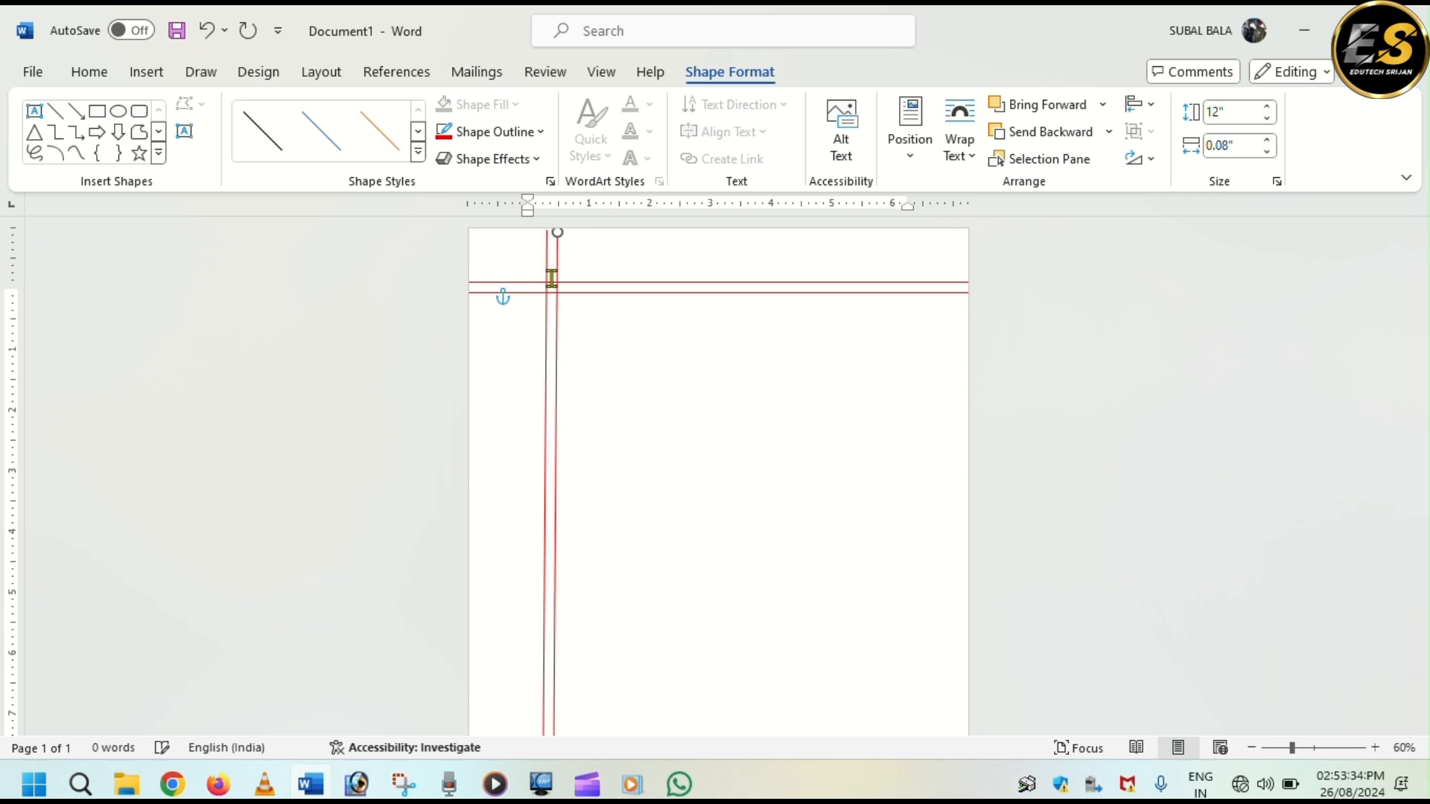
key("Up")
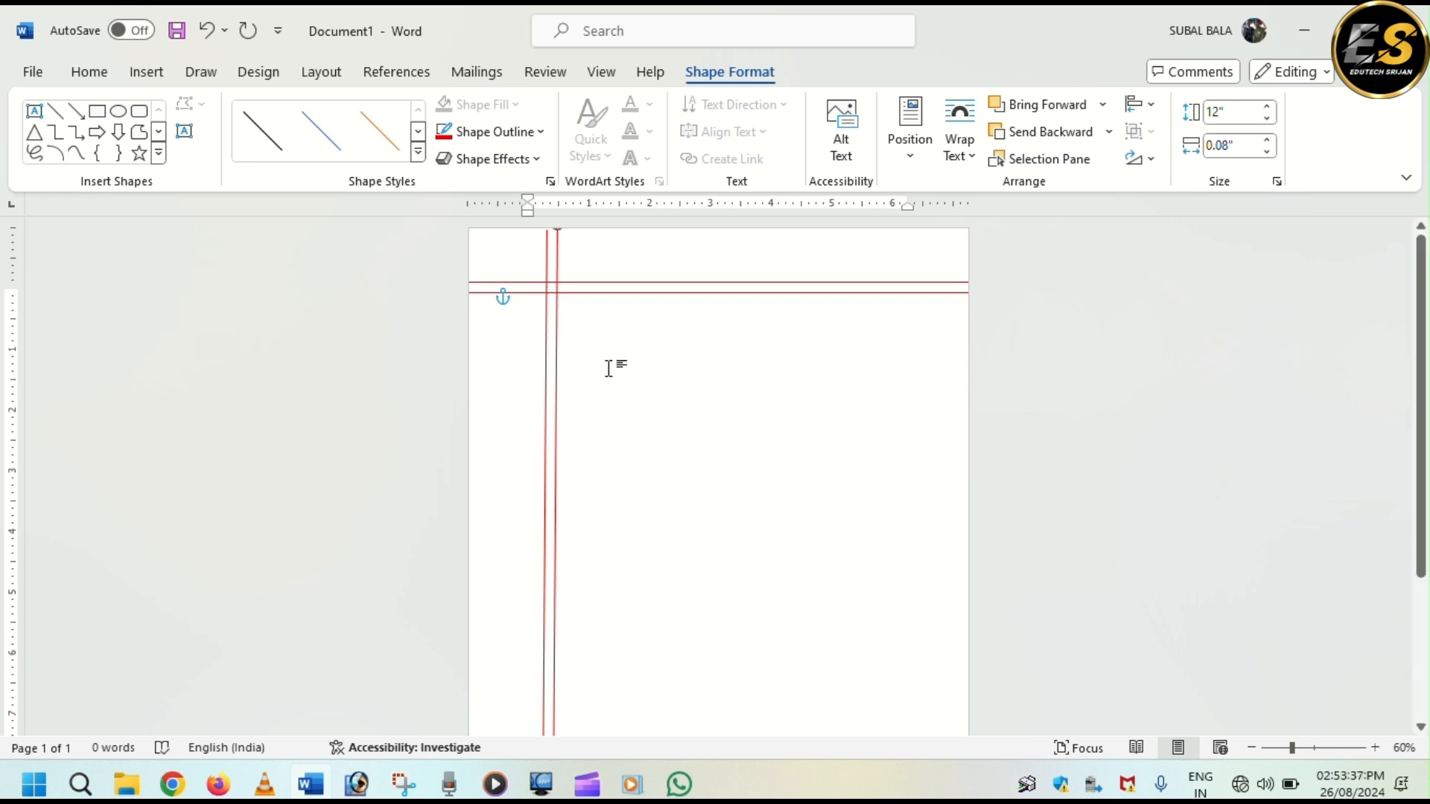
scroll(608, 367, "down", 5)
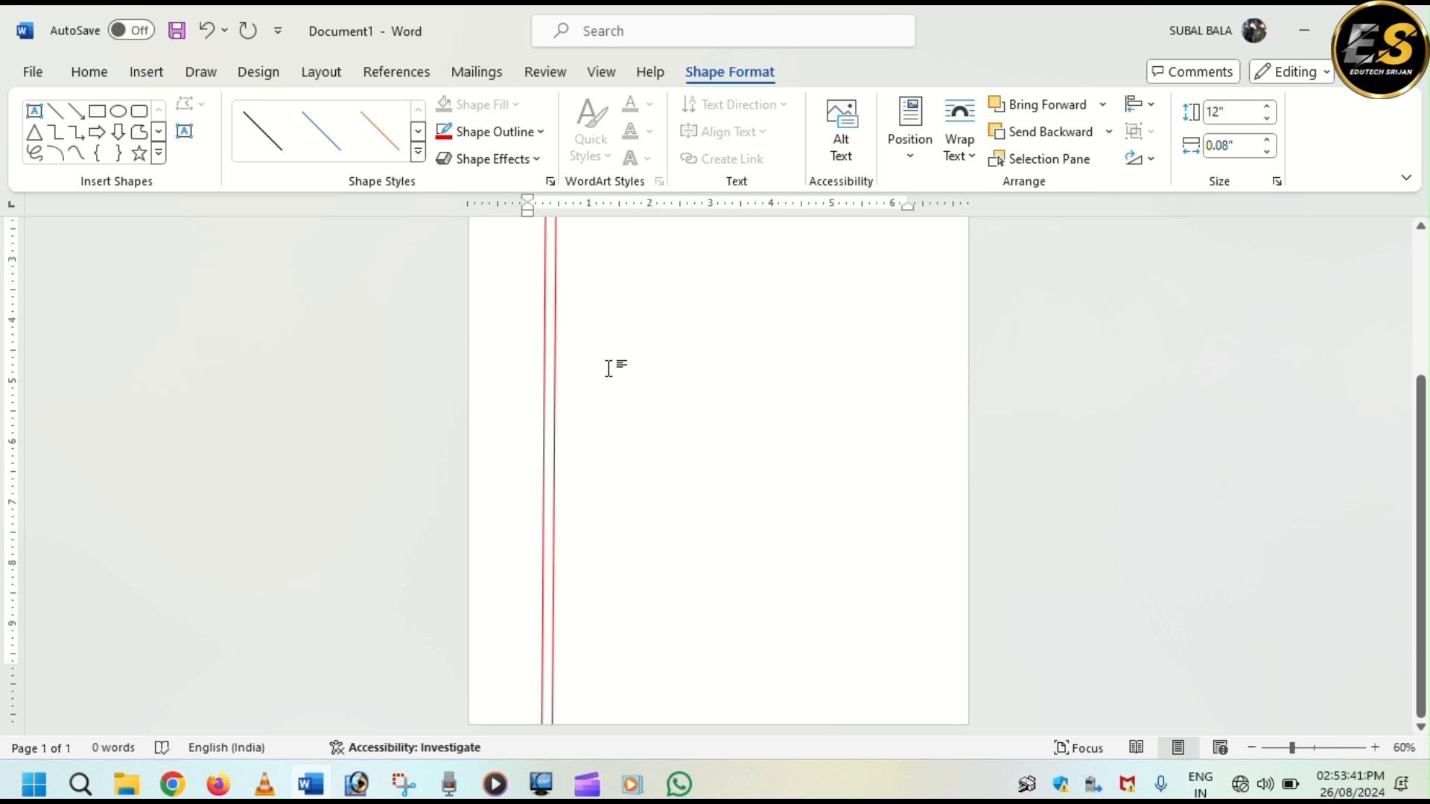
scroll(608, 368, "up", 5)
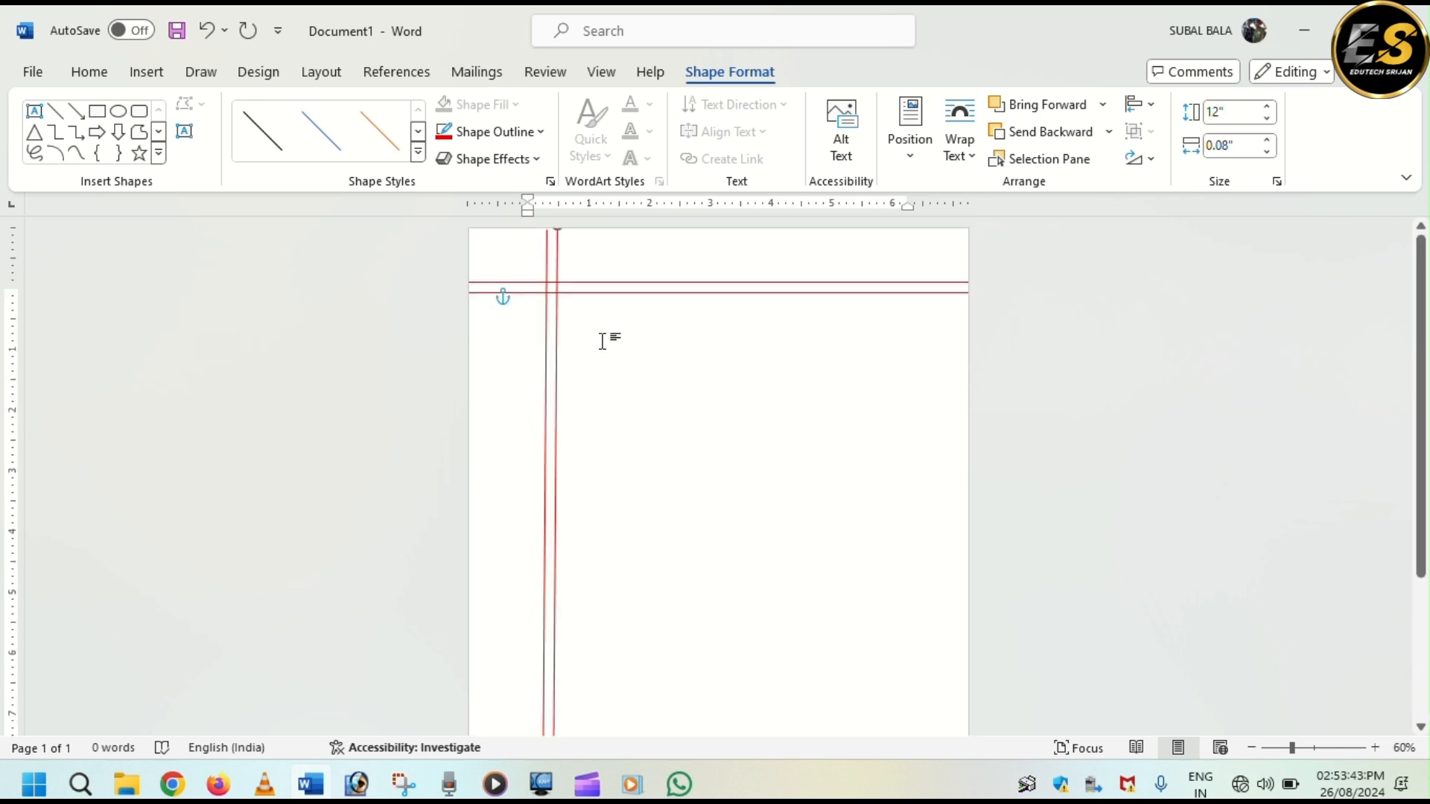
- Draw a full-width horizontal ruling line about 8.55" long below the double red lines and nudge it up closer to them
left_click(1252, 748)
left_click(1252, 748)
left_click(1251, 748)
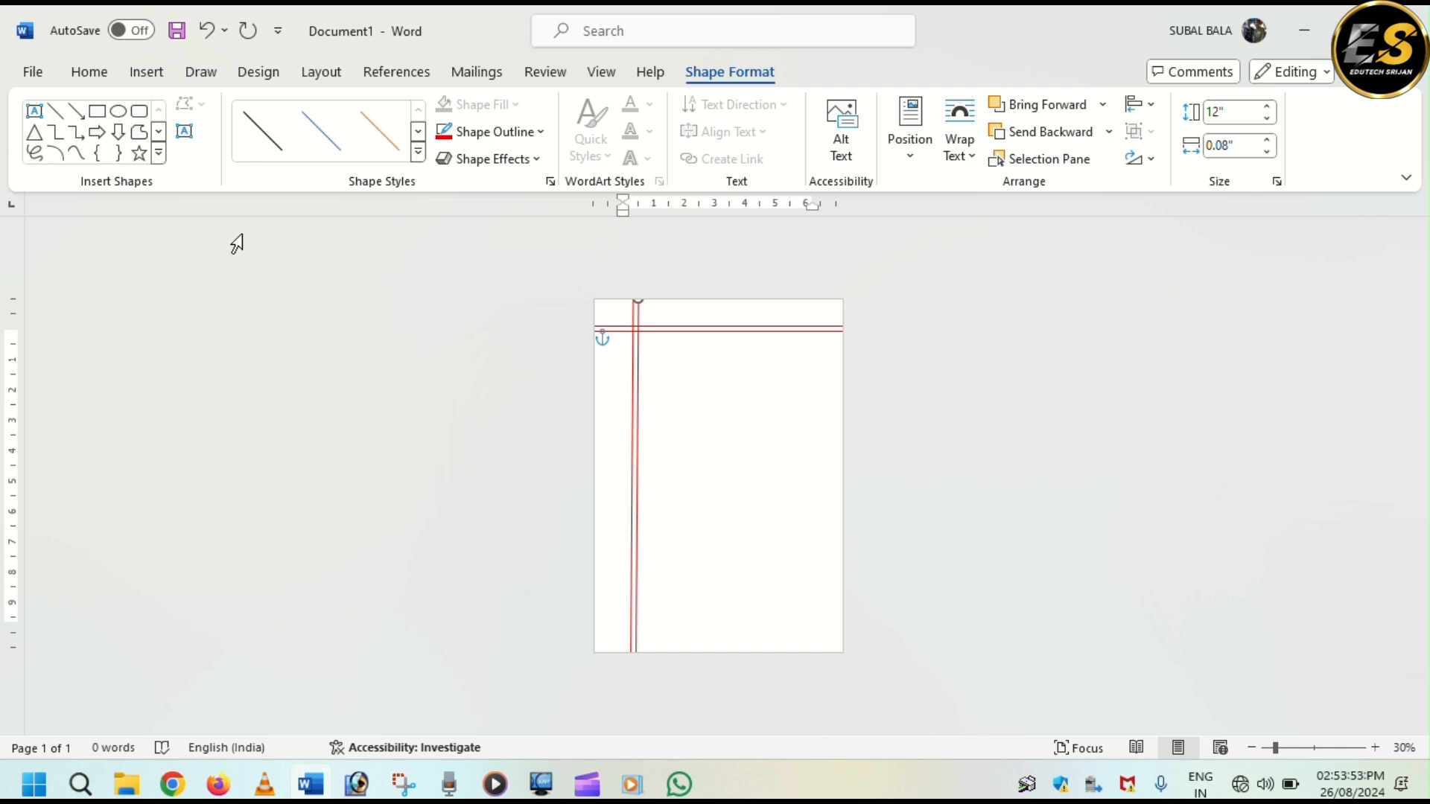
left_click(62, 116)
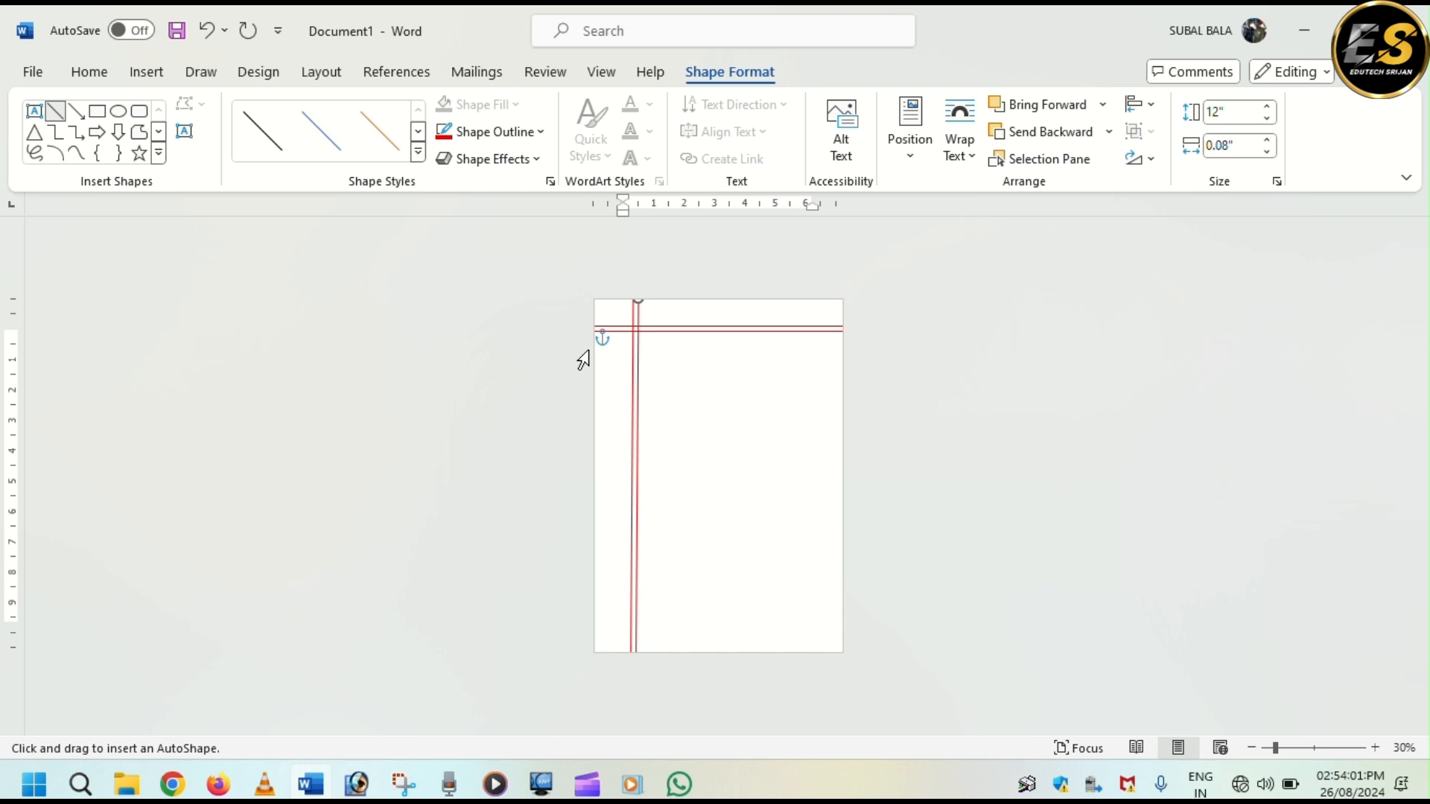
left_click_drag(598, 353, 854, 351)
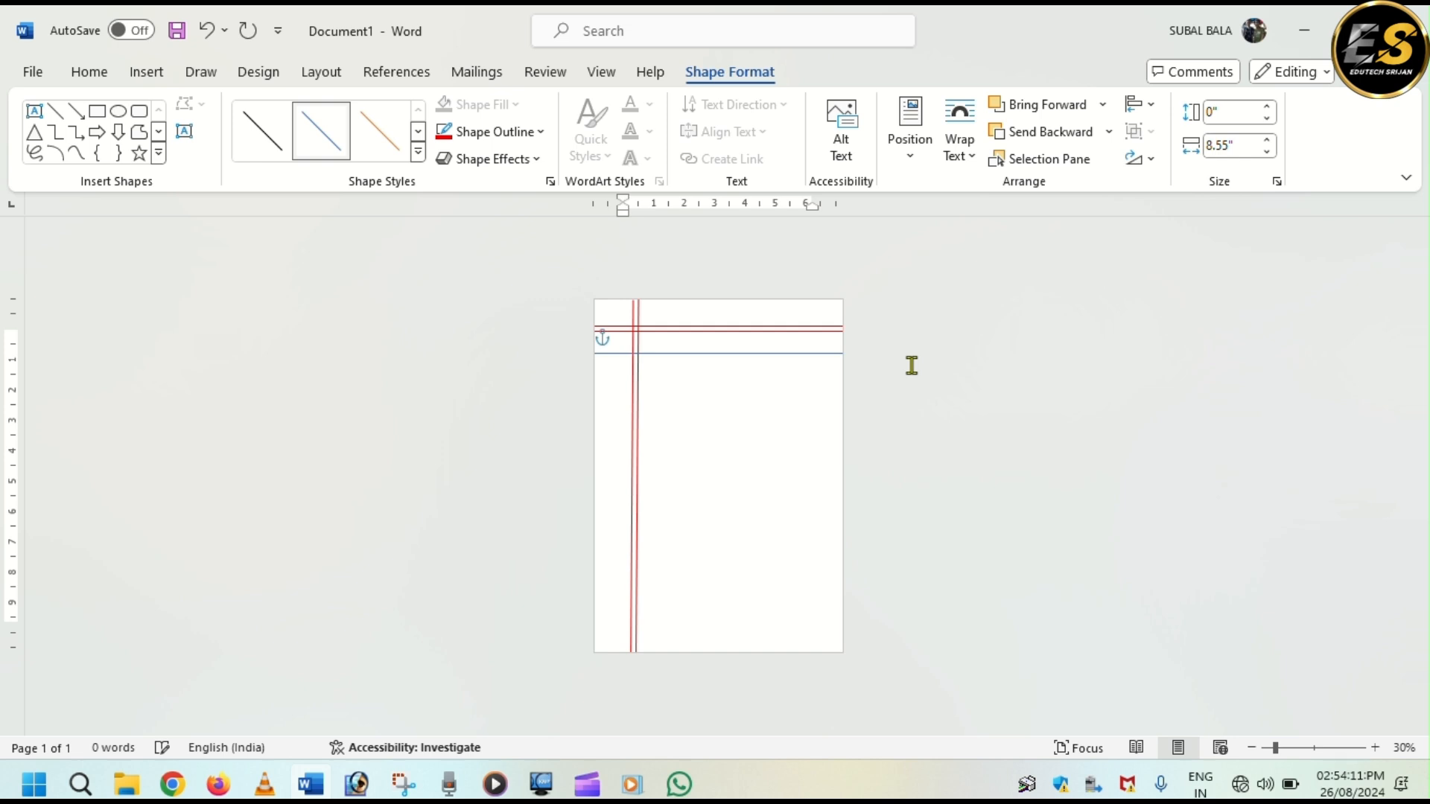
key("Up")
key("Up")
key("Up")
key("Up")
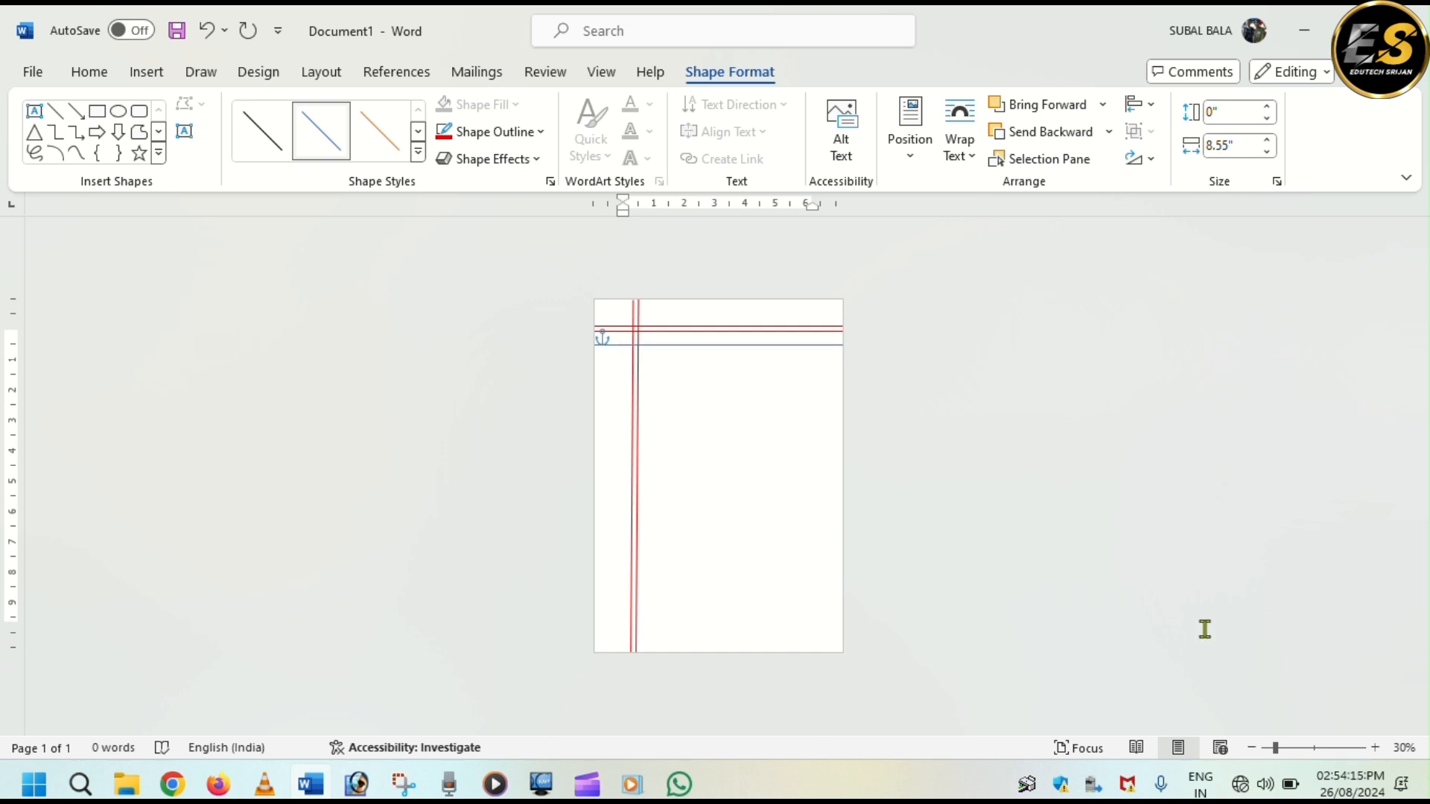
left_click(1375, 748)
left_click(1375, 748)
left_click(1374, 747)
left_click(1375, 747)
left_click(1375, 748)
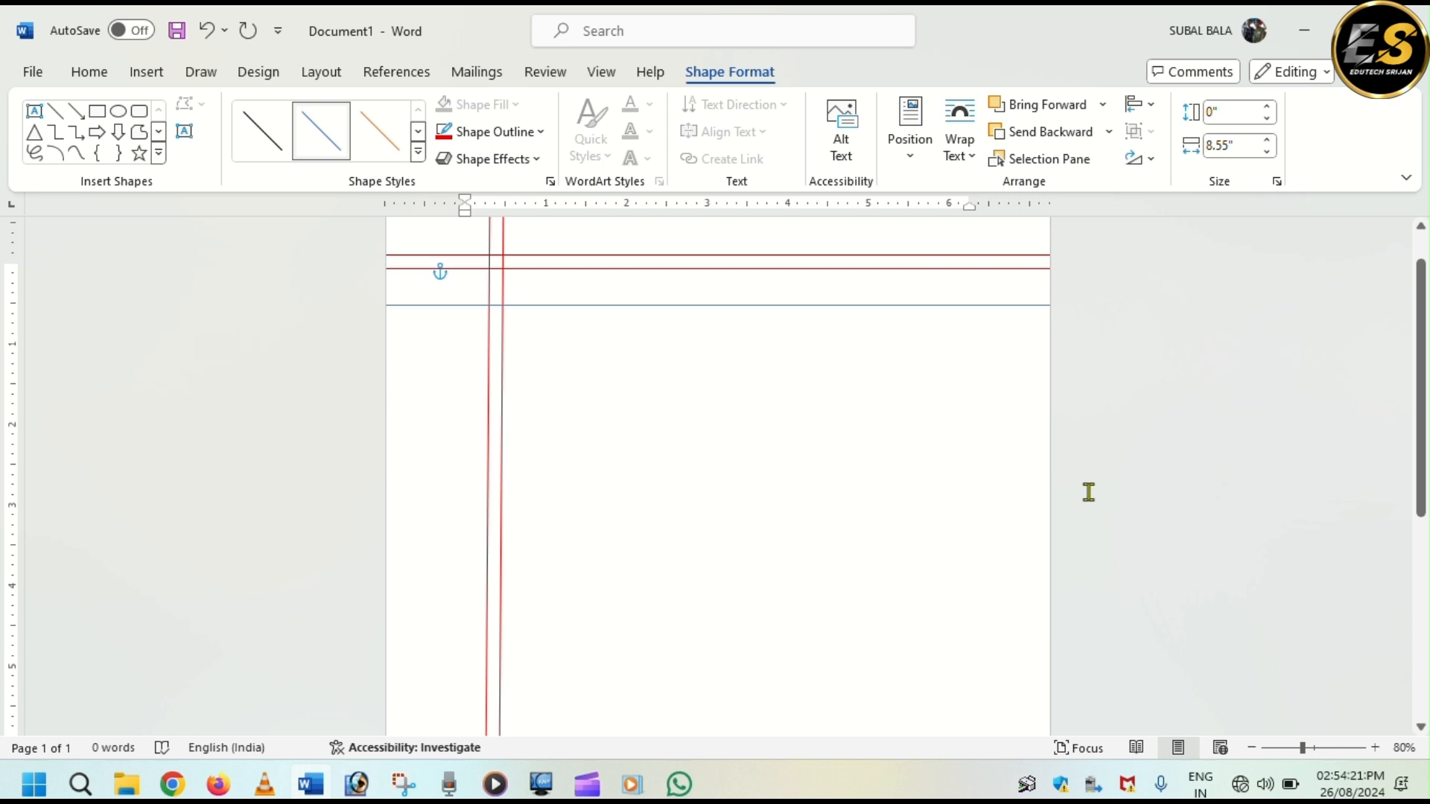
- Nudge the blue ruling line up until it sits a short gap below the double red header lines
key("Up")
key("Up")
key("Up")
key("Up")
key("Up")
key("Up")
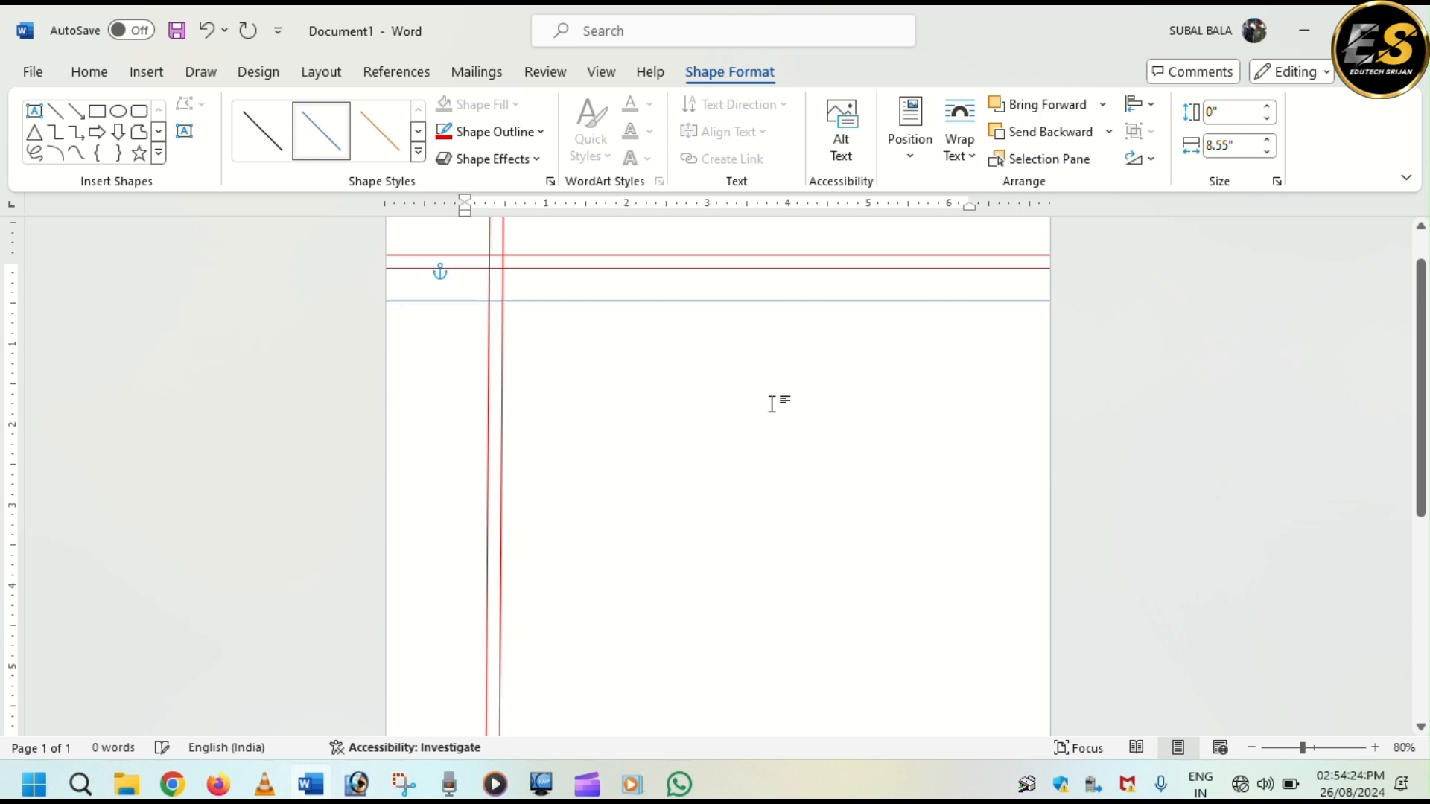
key("Up")
key("Up")
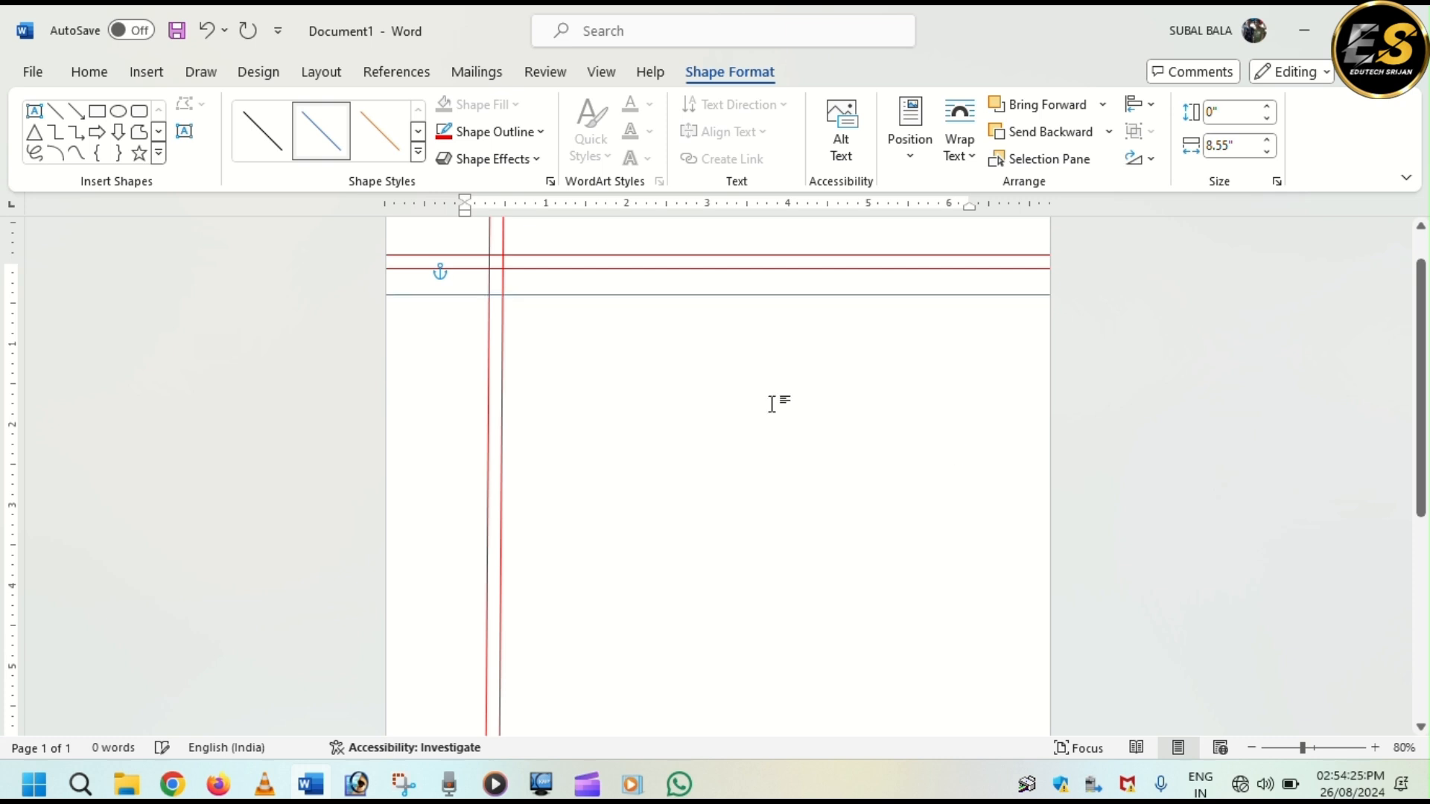
key("Up")
key("Up")
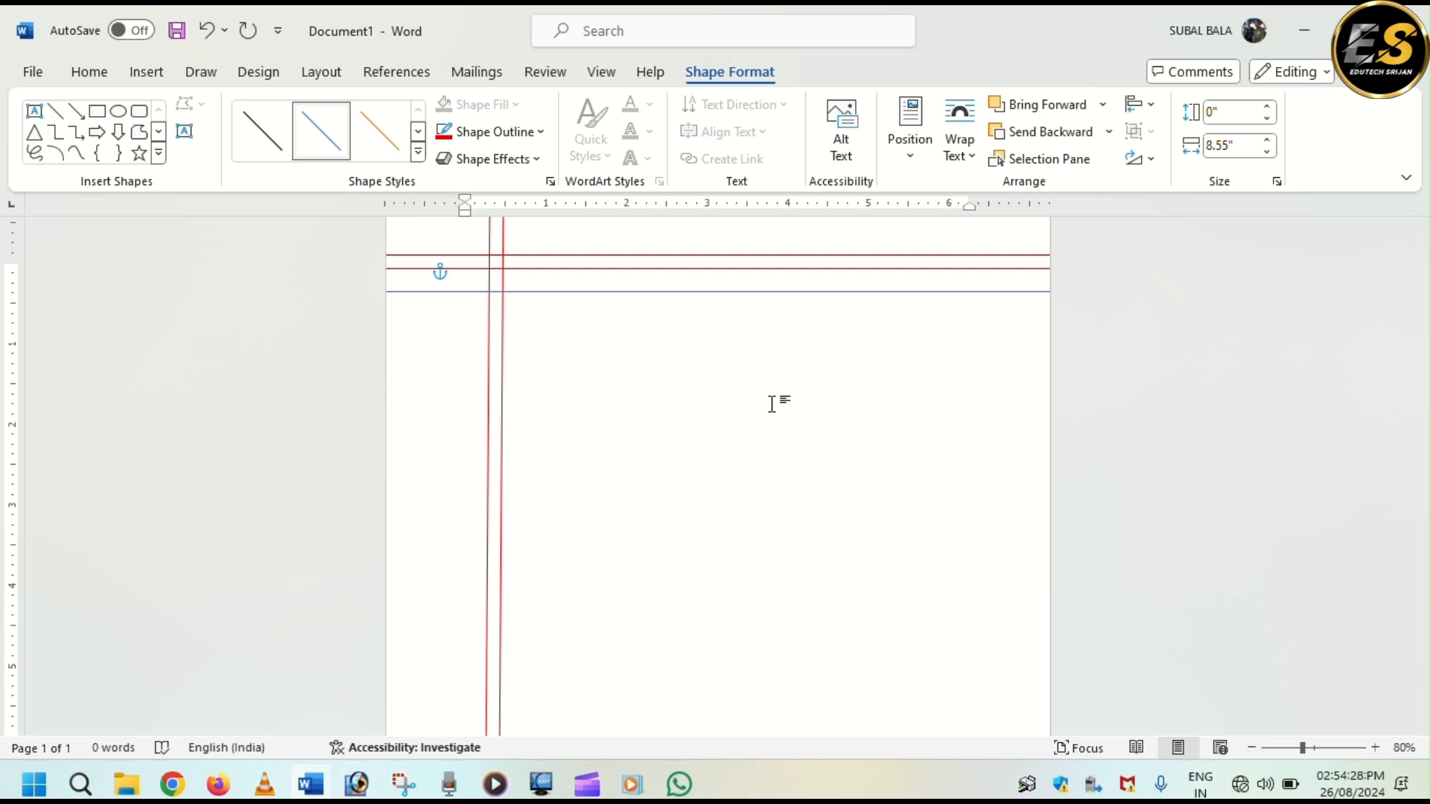
key("Down")
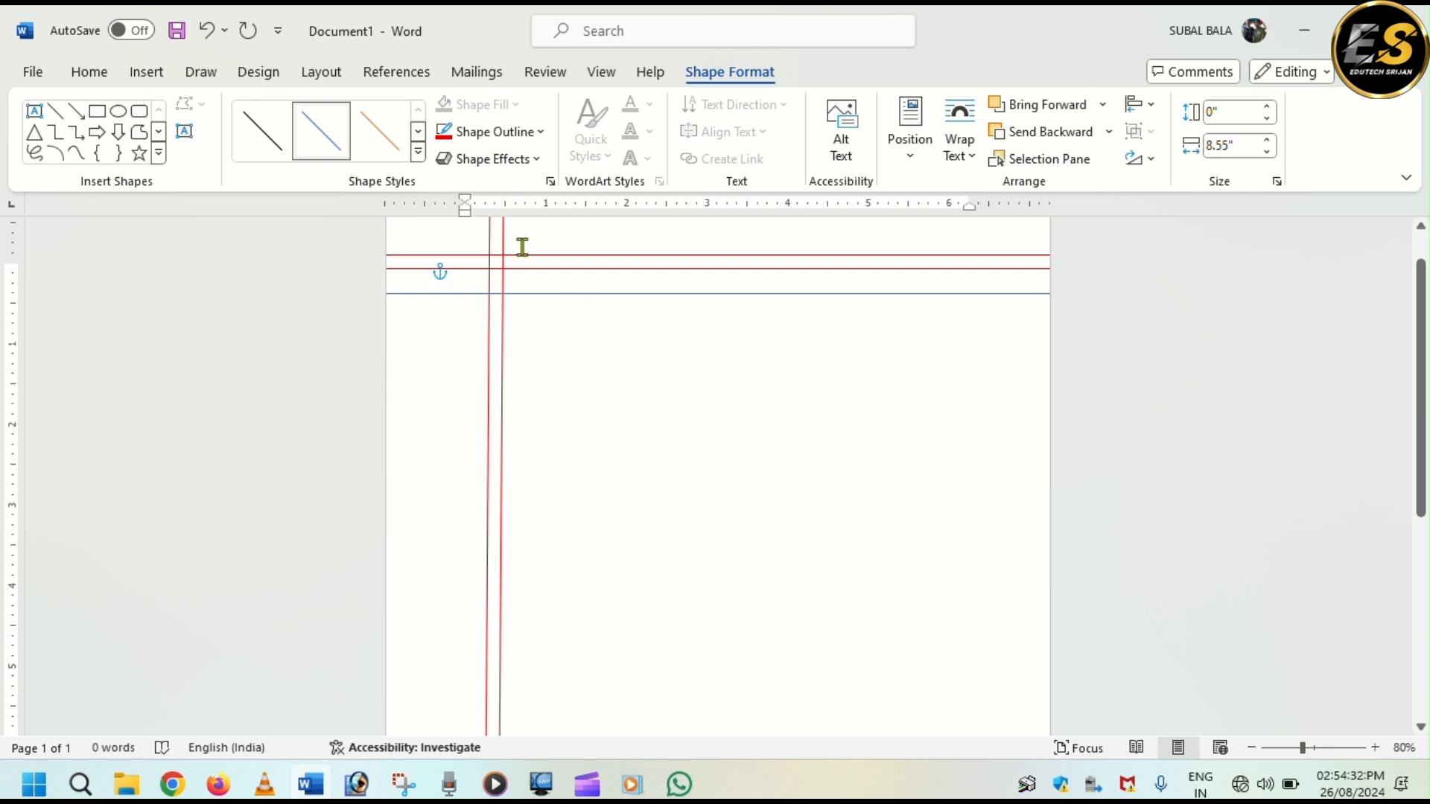
- Set the horizontal ruling line's outline to black with a weight of ¼ pt
left_click(540, 131)
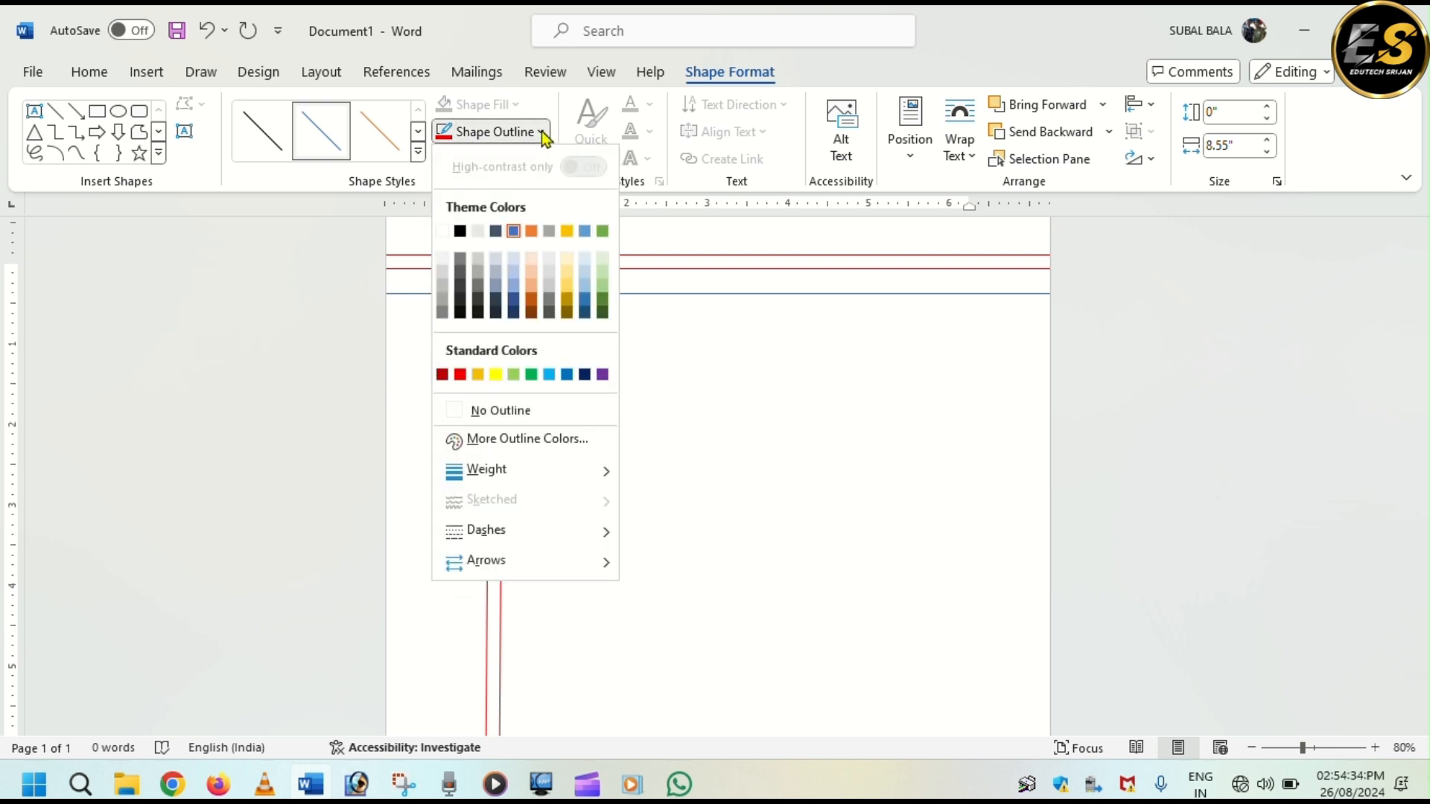
left_click(457, 230)
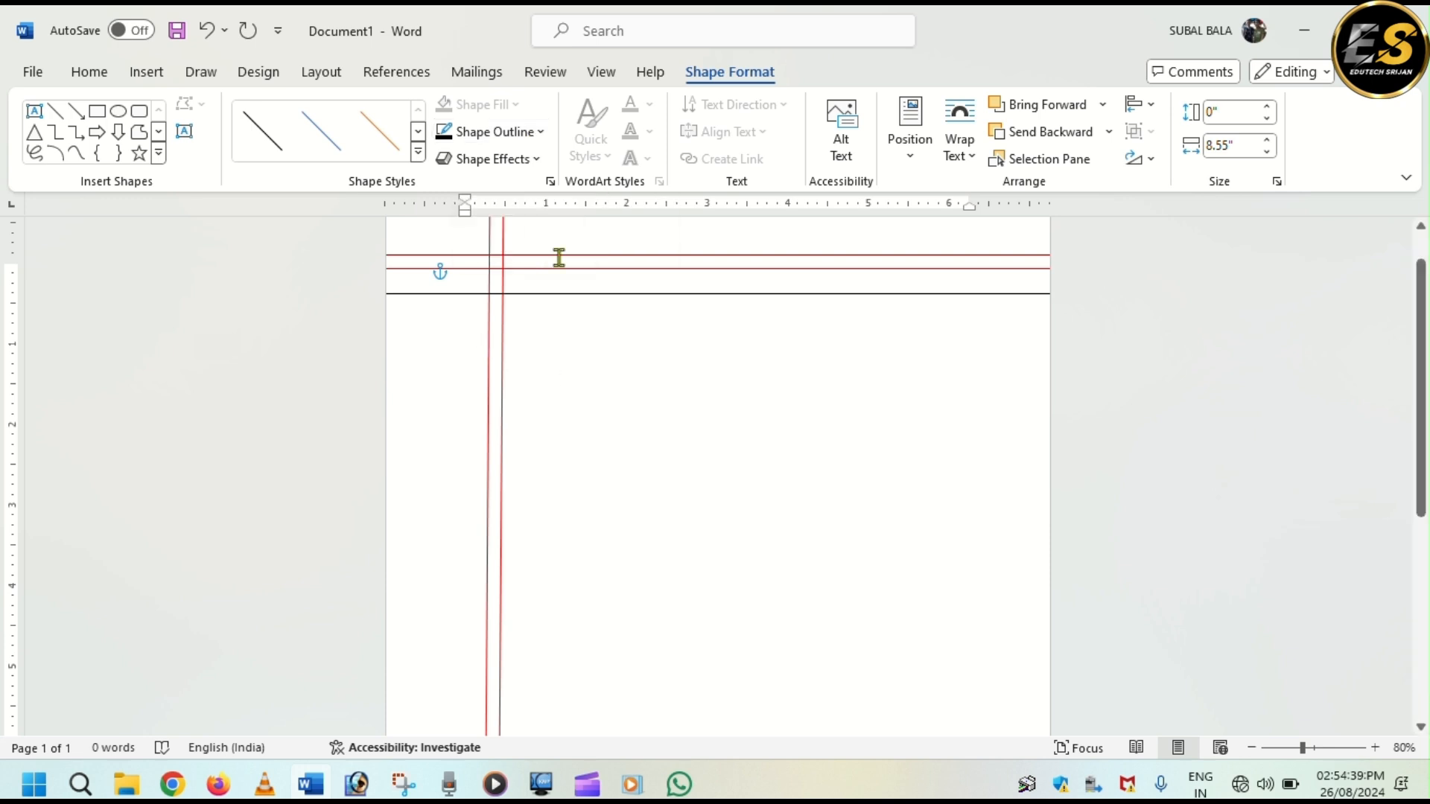
left_click(533, 133)
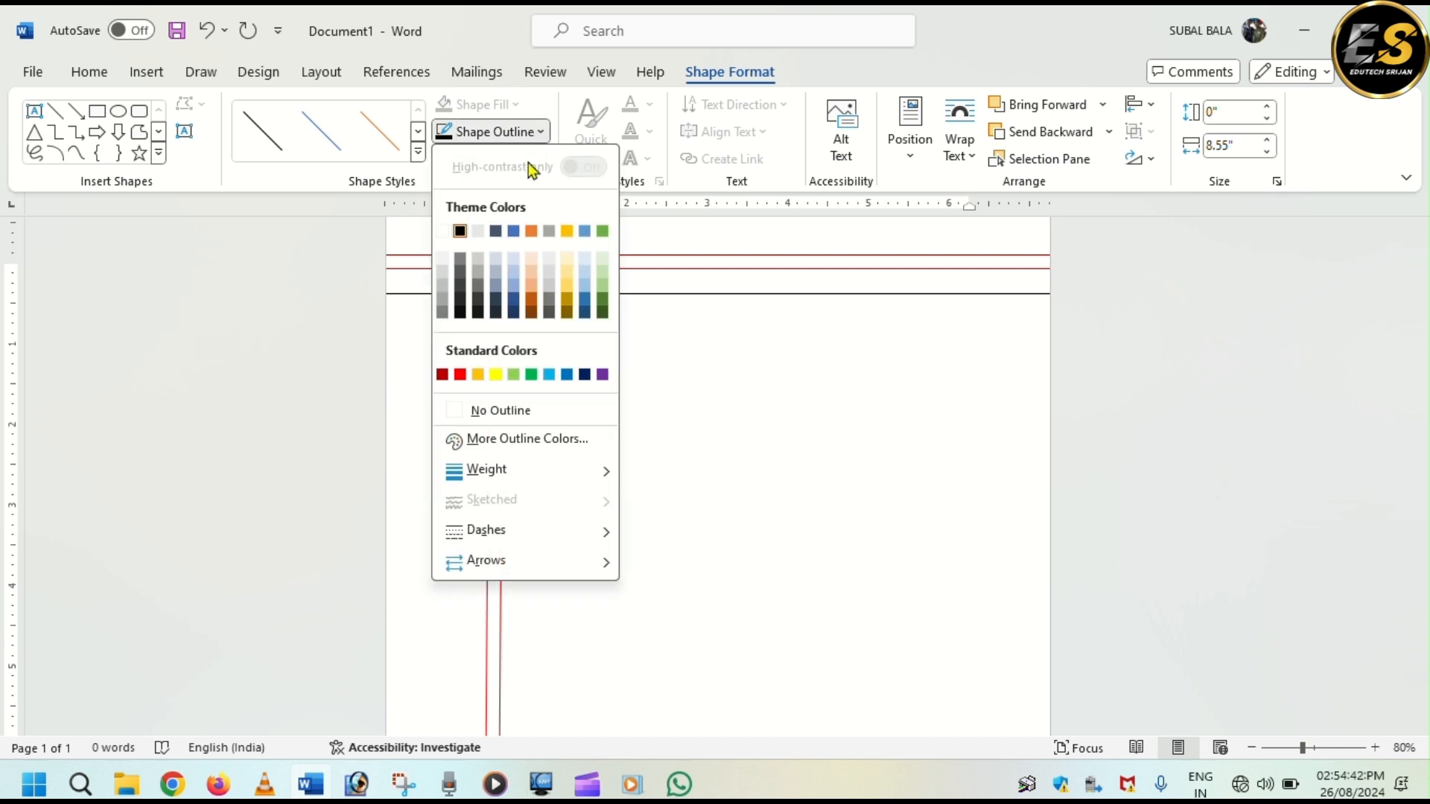
mouse_move(520, 480)
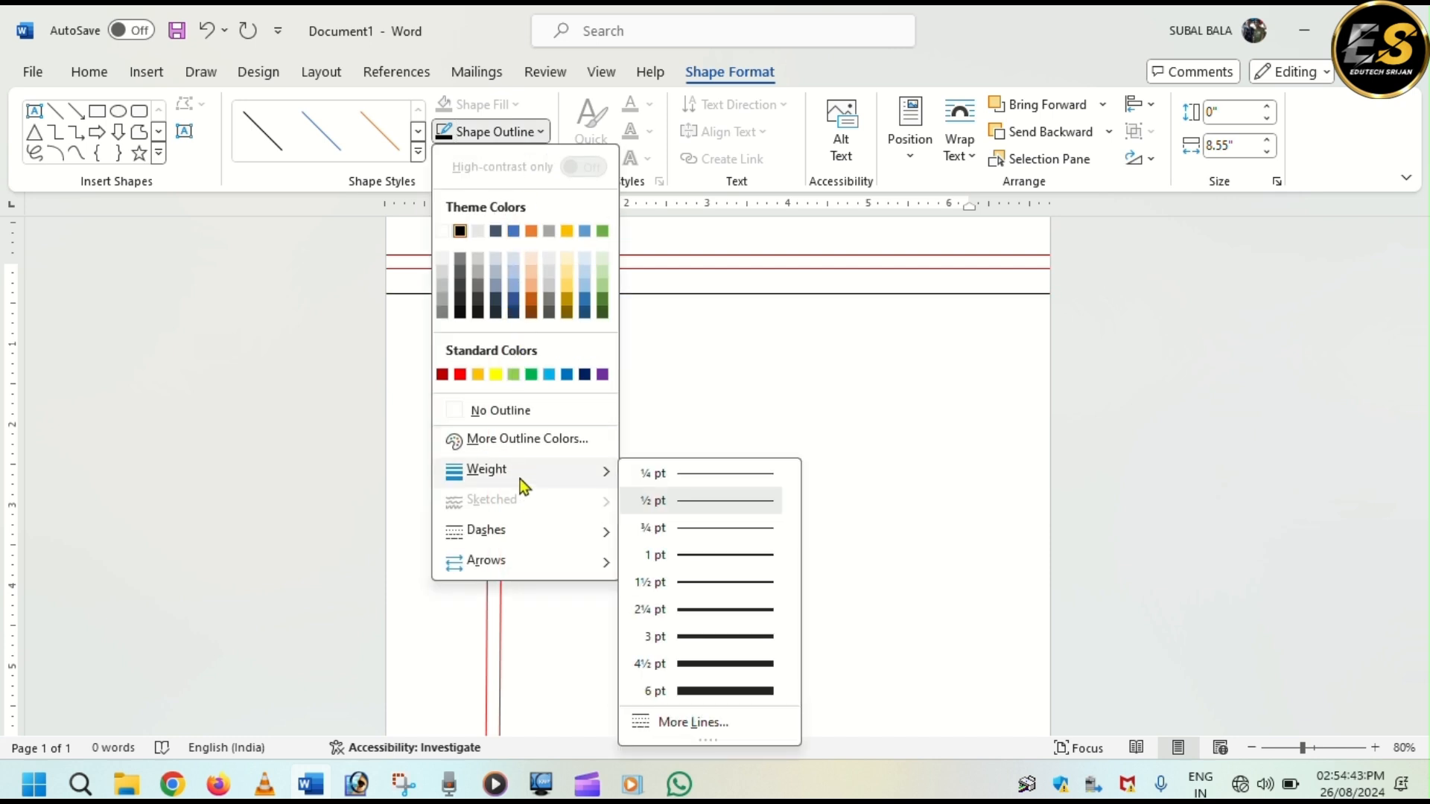
left_click(690, 476)
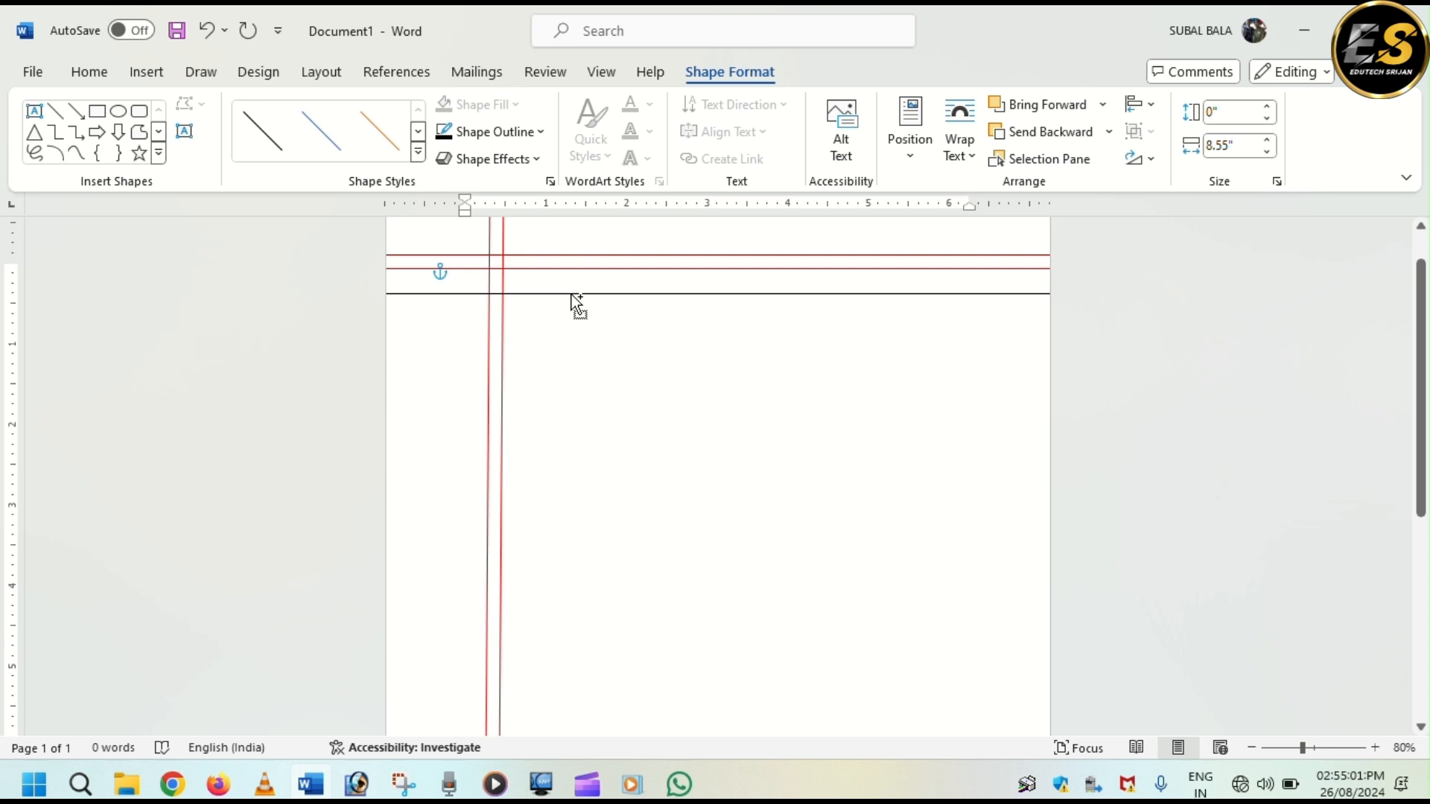
- Duplicate the black ruling line and nudge the copy down to form the second evenly spaced writing line
key("ctrl+d")
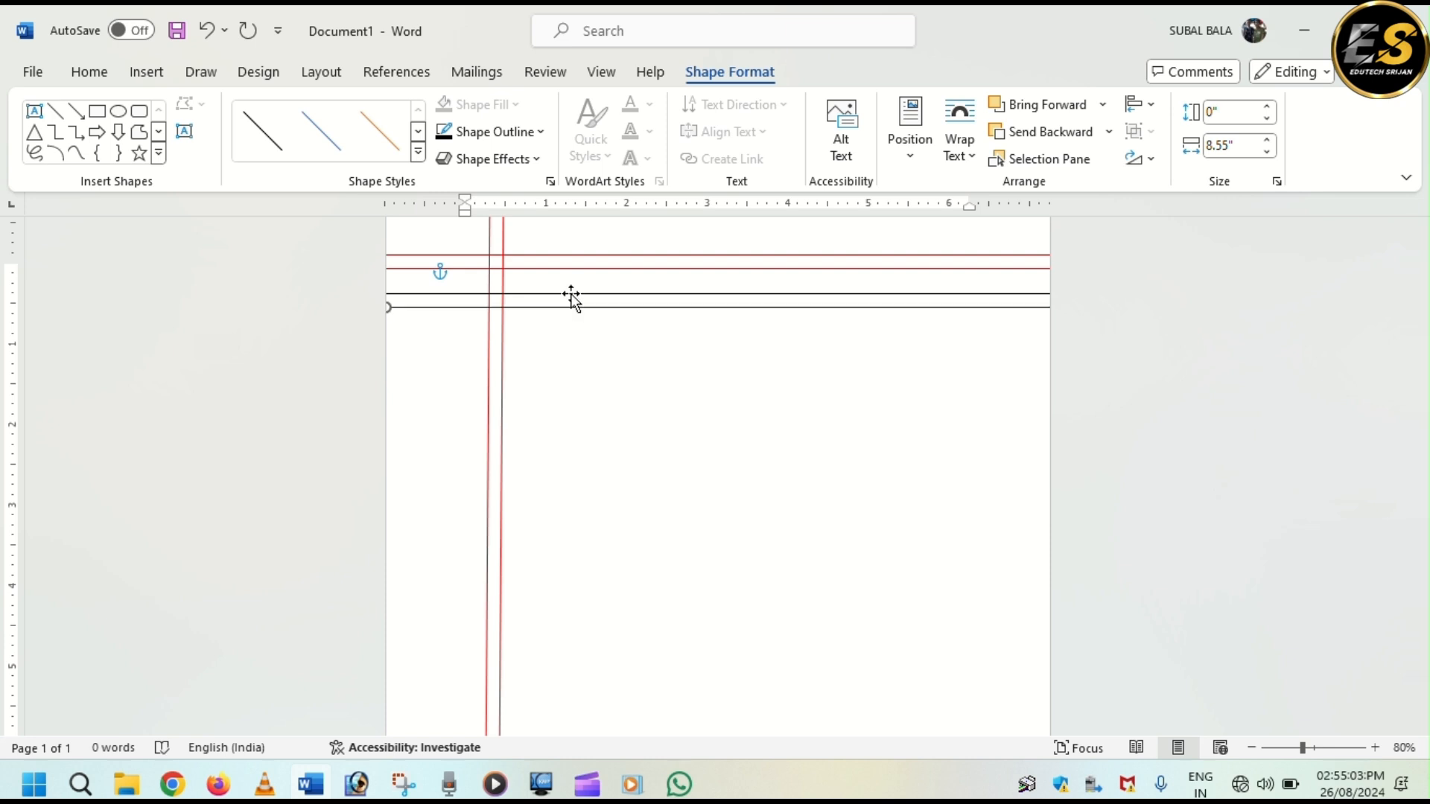
key("Down")
key("Down")
key("Down")
key("Down")
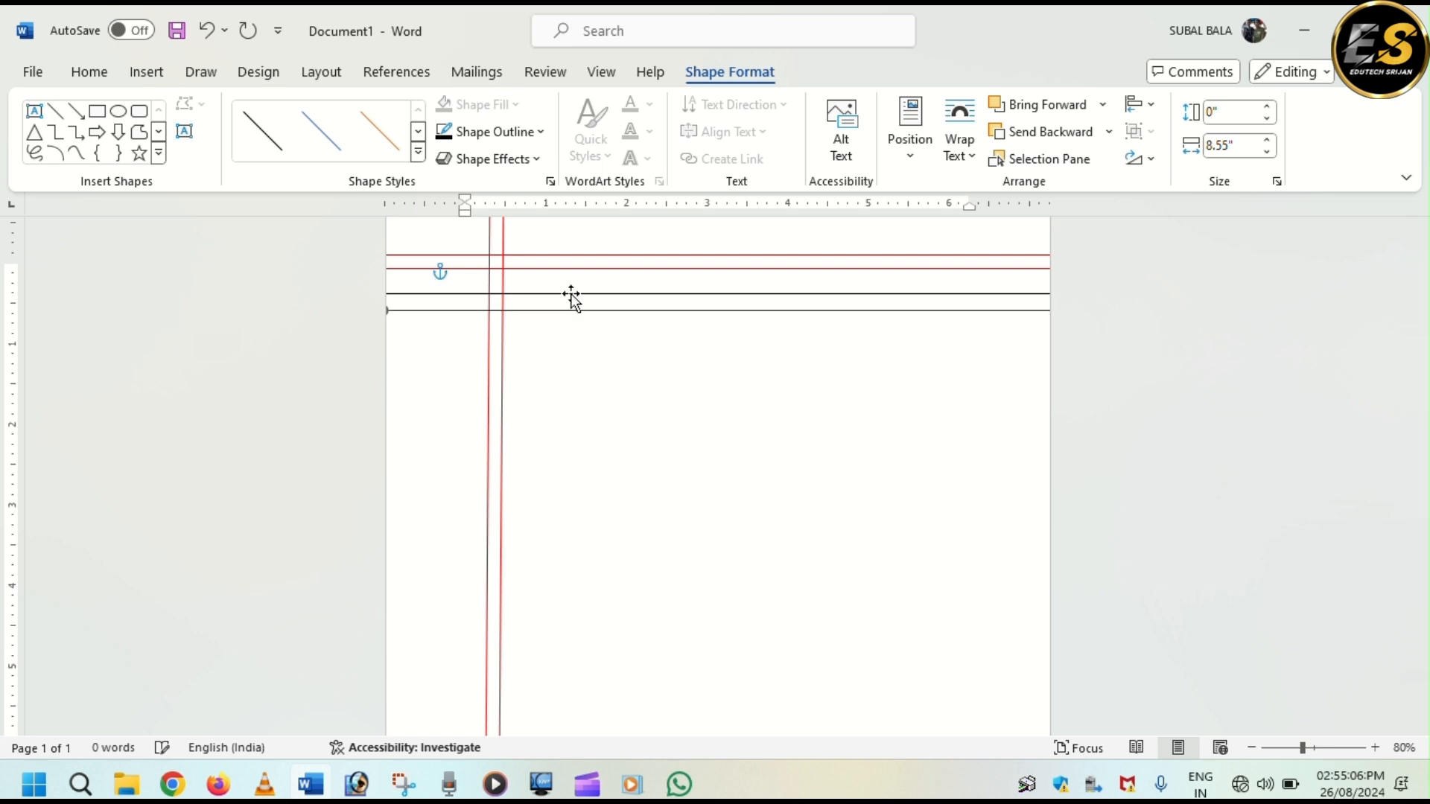
key("Down")
key("Down")
key("Down")
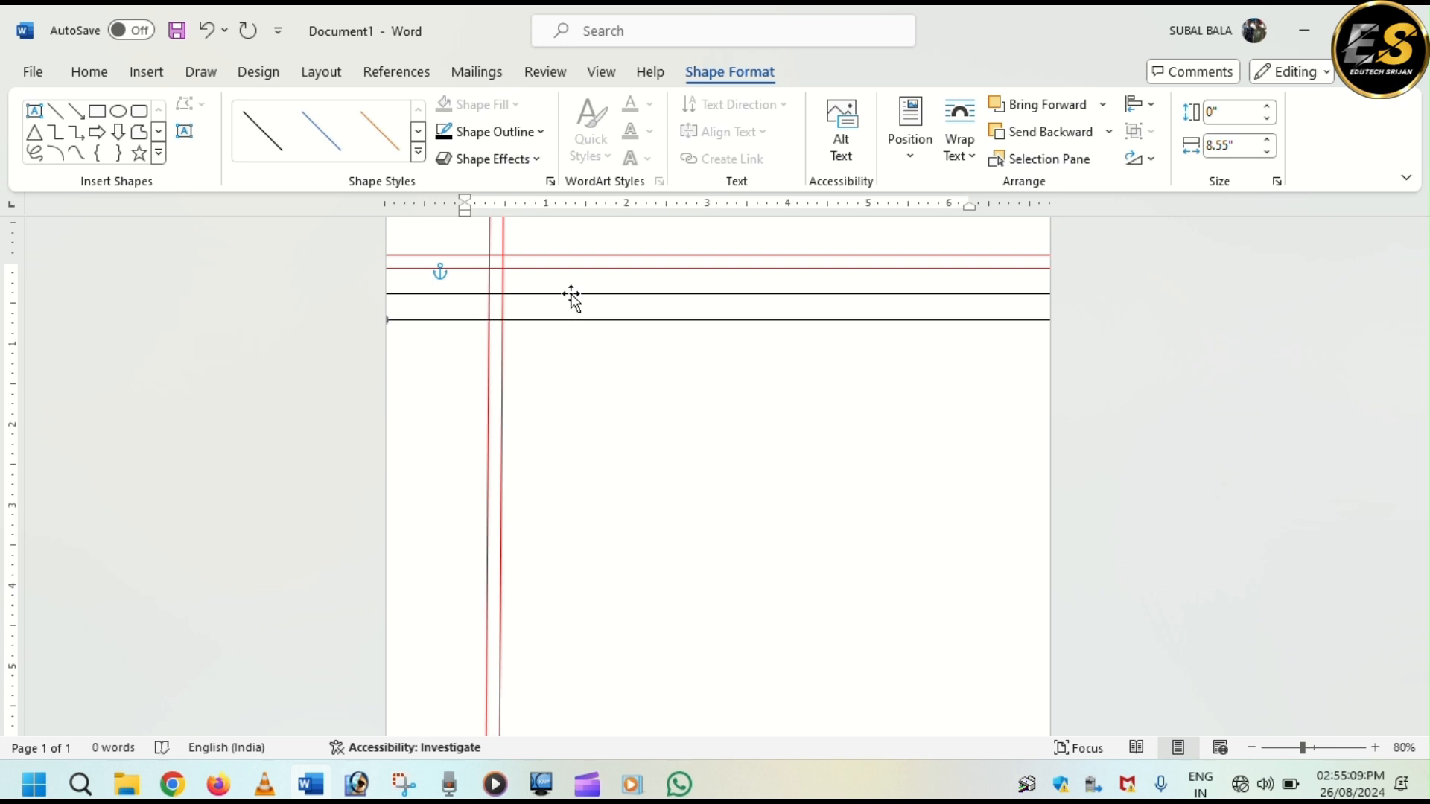
- Duplicate the second writing line, align the copy with the page's left edge and lower it to form an evenly spaced third line
key("ctrl+d")
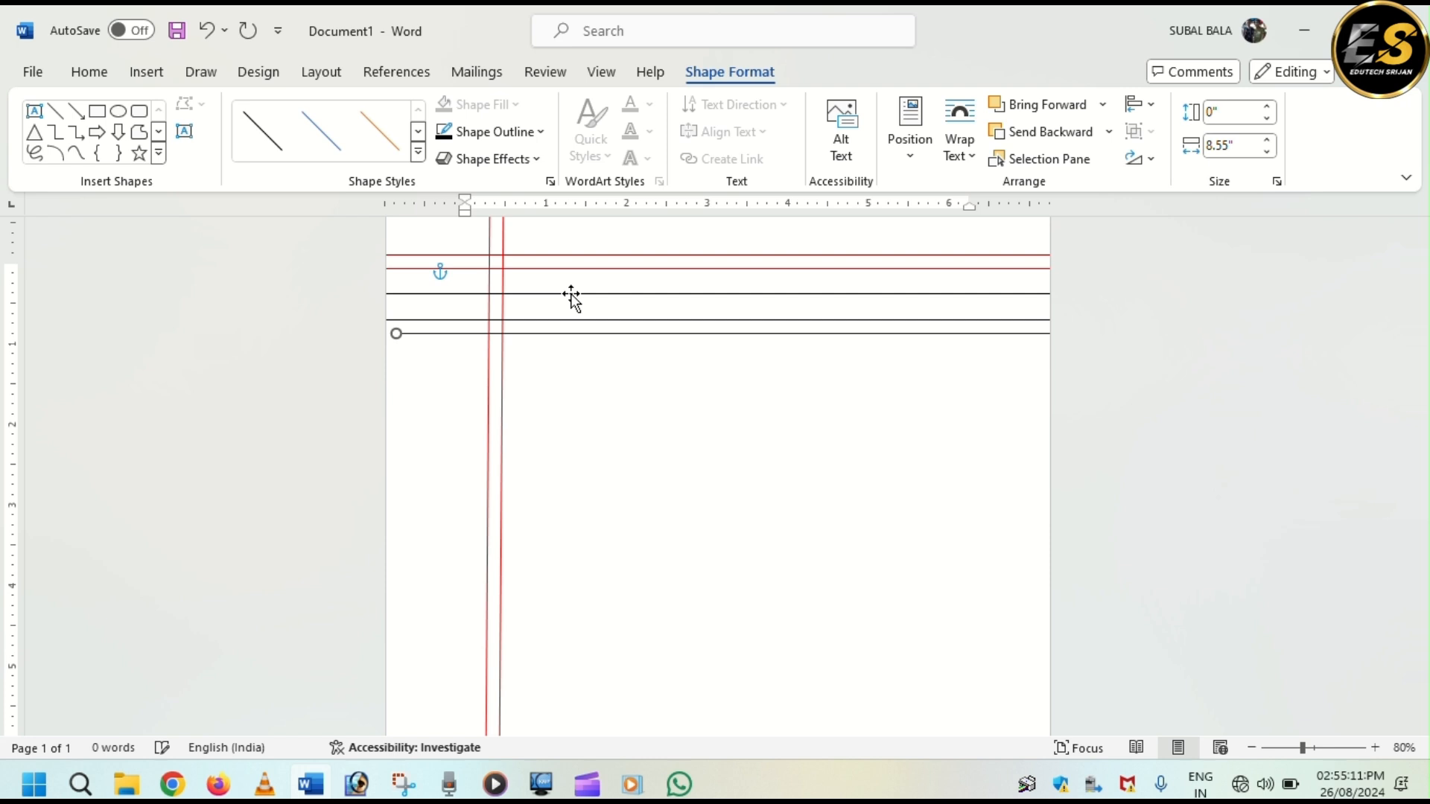
key("Left")
key("Left")
key("Left")
key("Left")
key("Left")
key("Left")
key("Down")
key("Down")
key("Down")
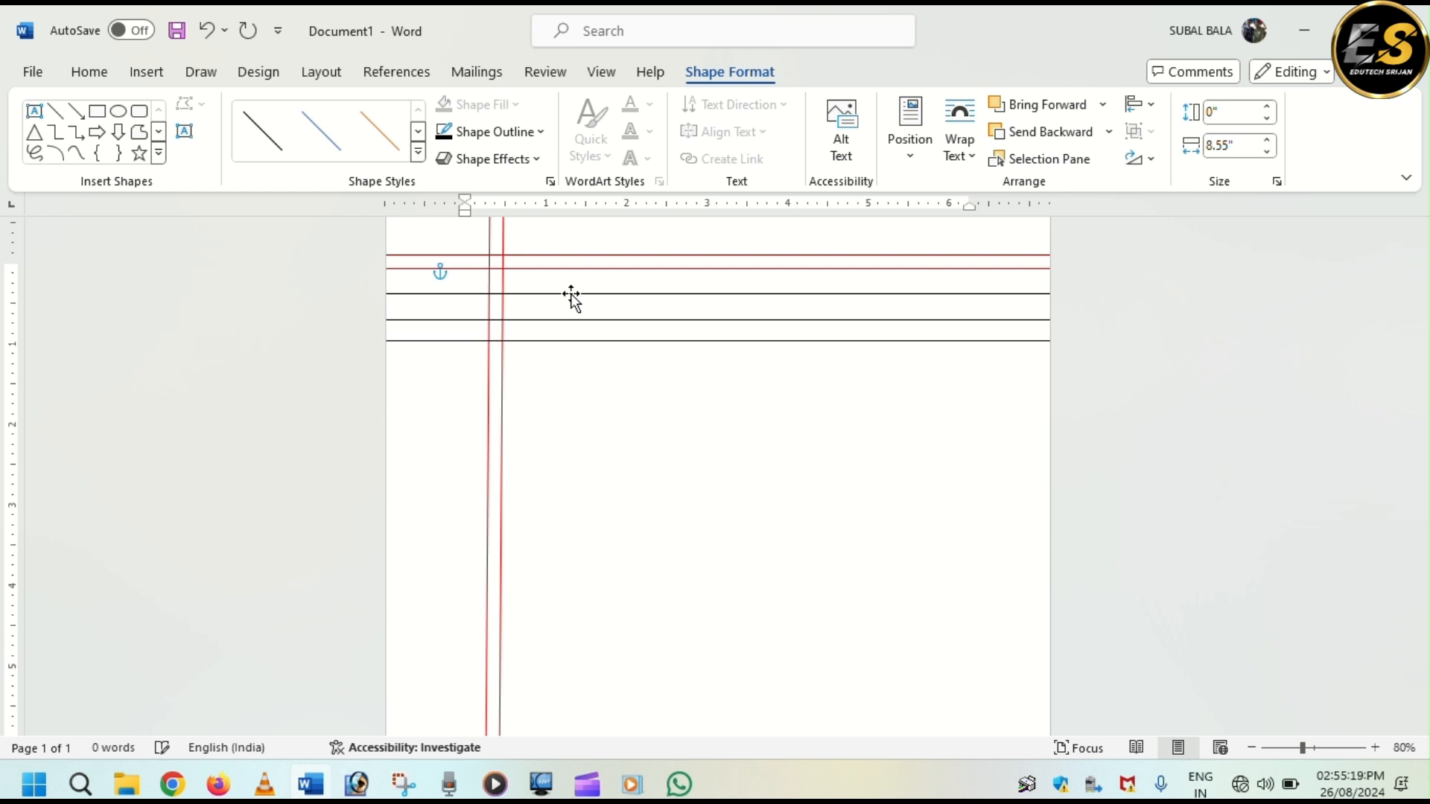
key("Down")
key("Down")
key("Down")
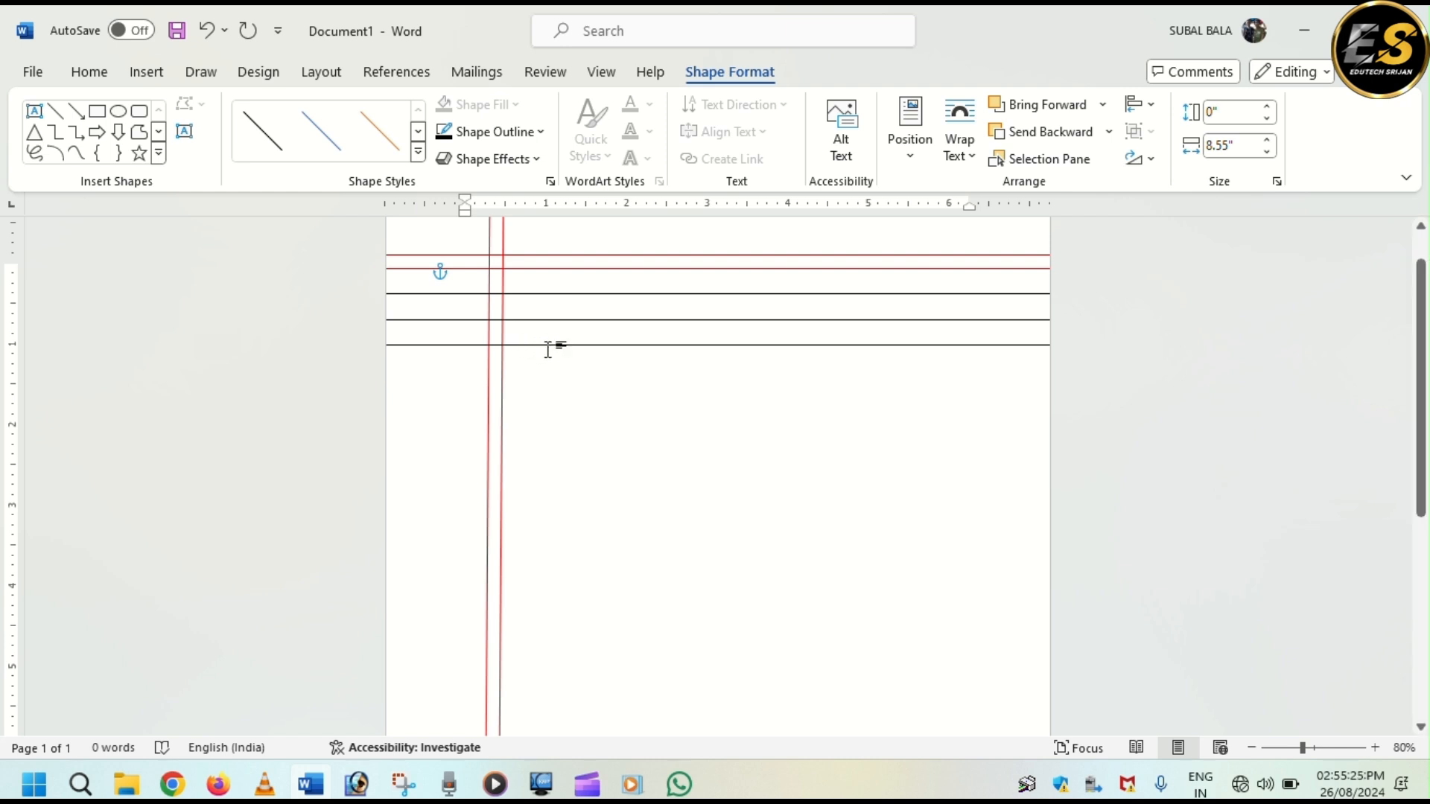
- Duplicate the third writing line, shift the copy left to the page edge and lower it to form an evenly spaced fourth line
key("ctrl+d")
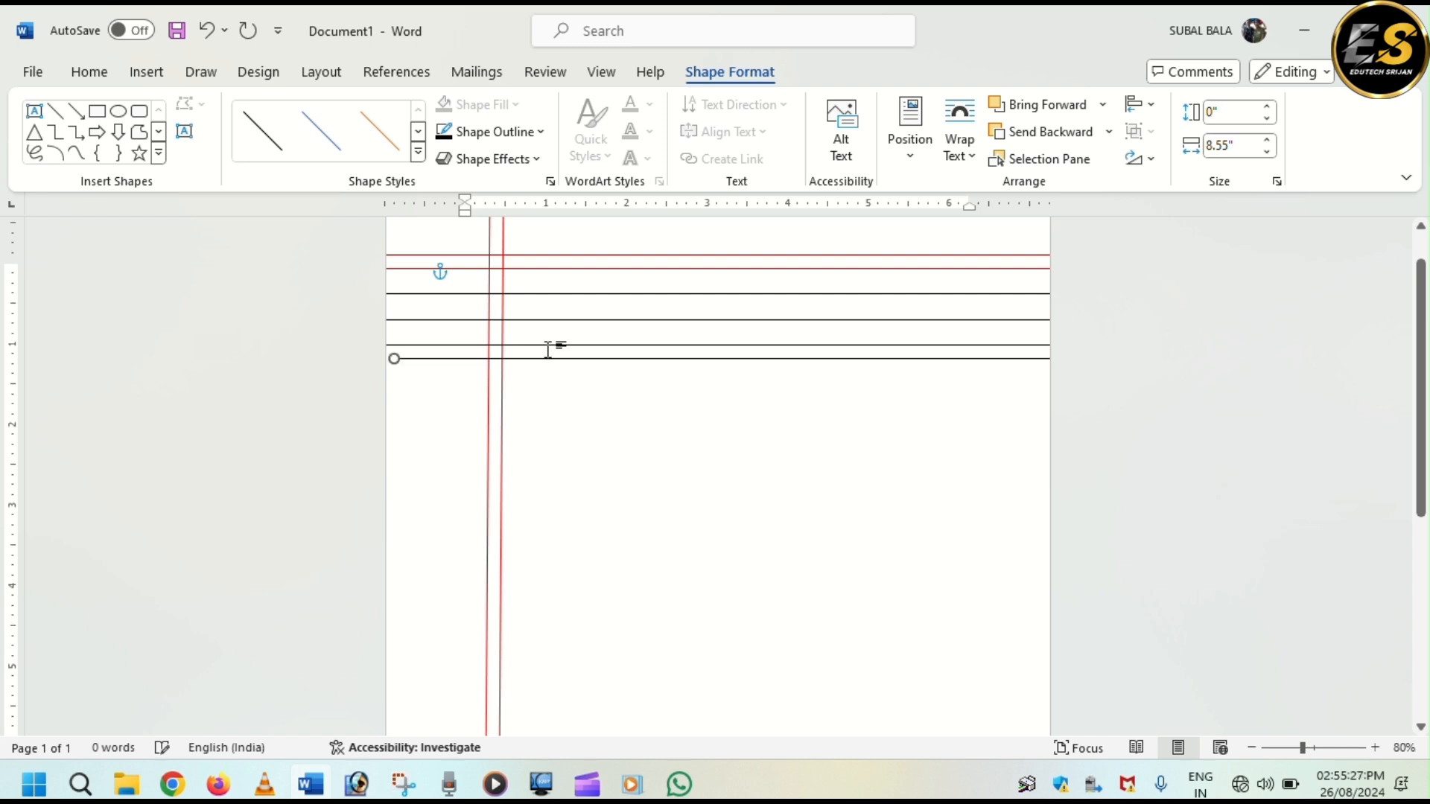
key("Left")
key("Left")
key("Left")
key("Left")
key("Left")
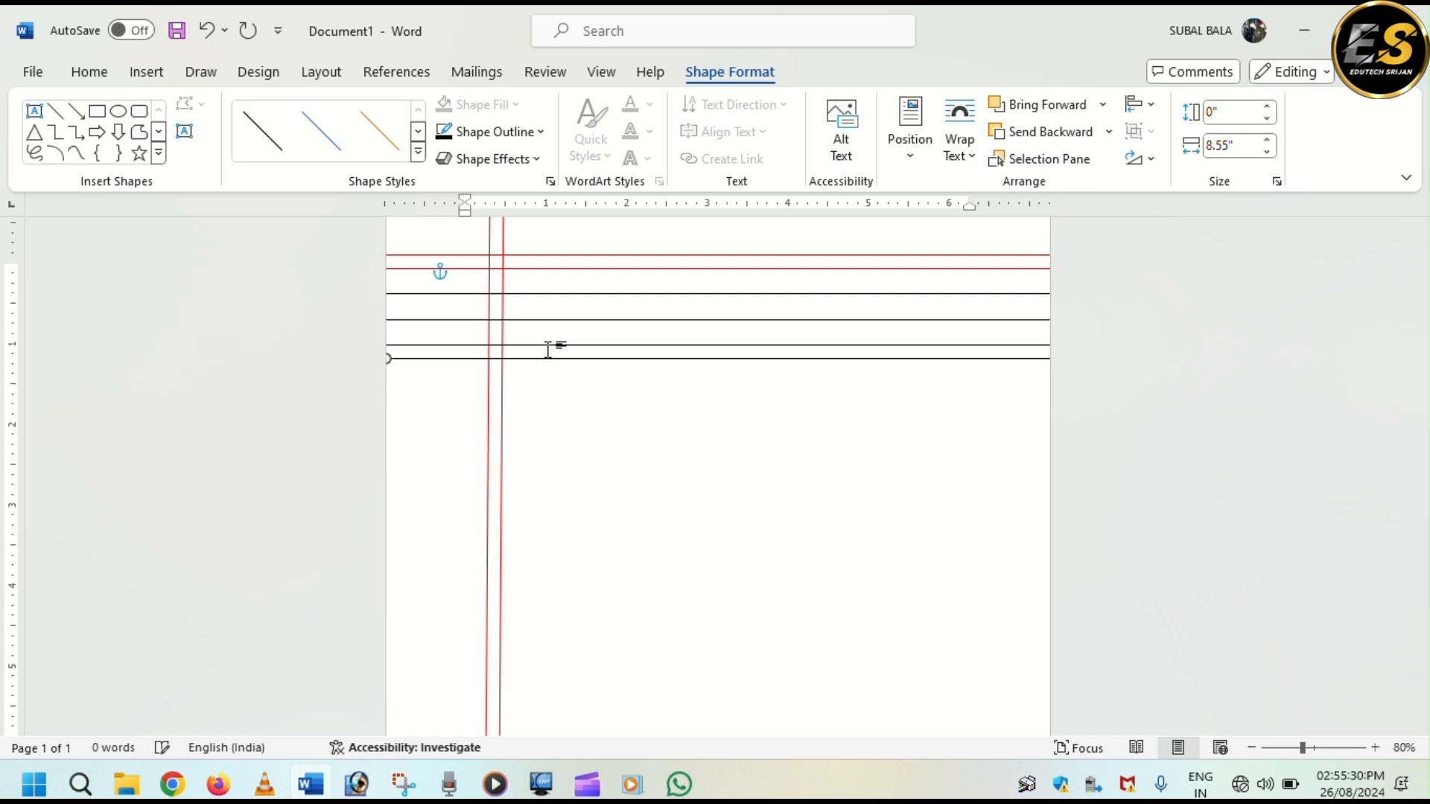
key("Left")
key("Down")
key("Down")
key("Down")
key("Down")
key("Down")
key("Down")
key("Down")
key("Up")
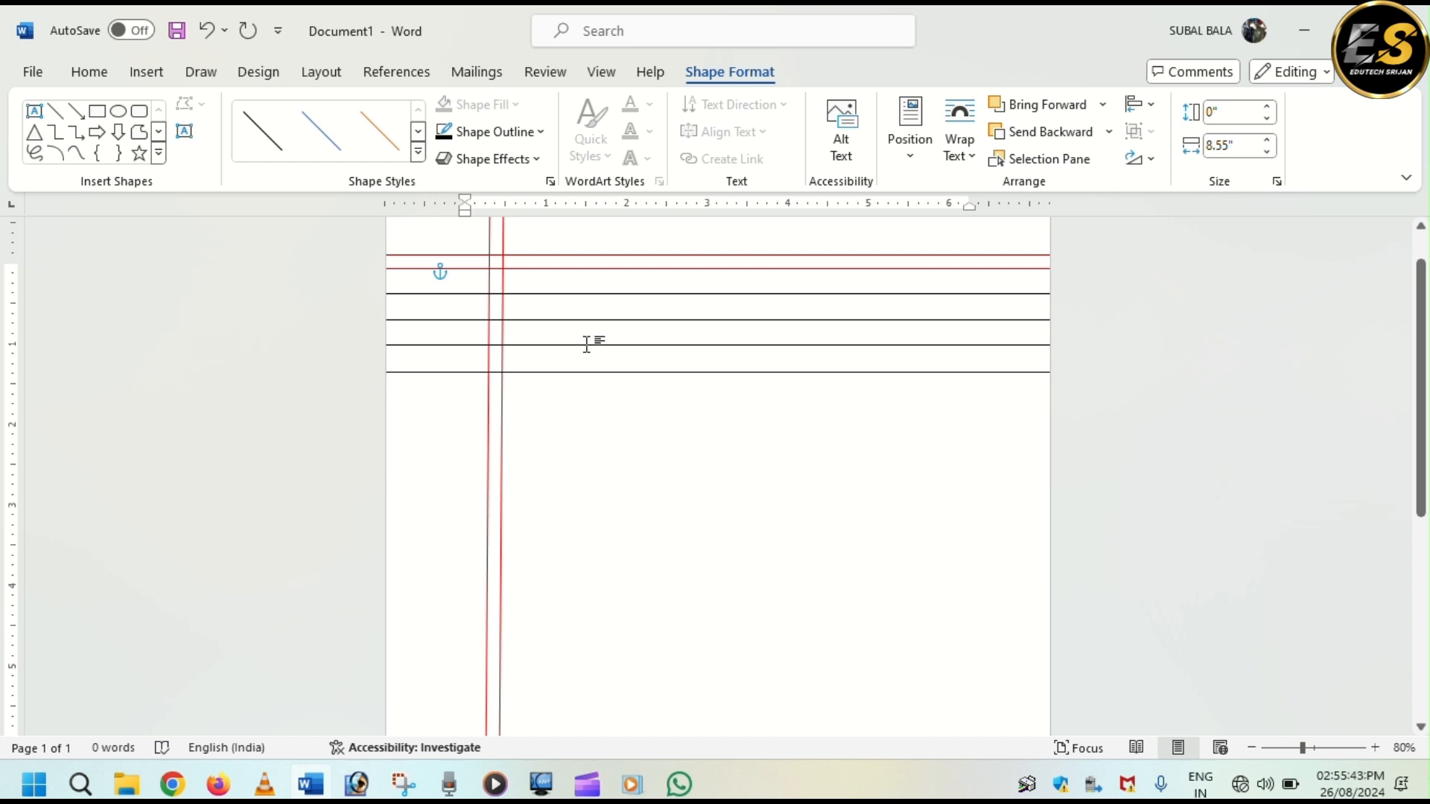
- Select the four black writing lines together and group them into one object
left_click(661, 345, "ctrl")
left_click(105, 72)
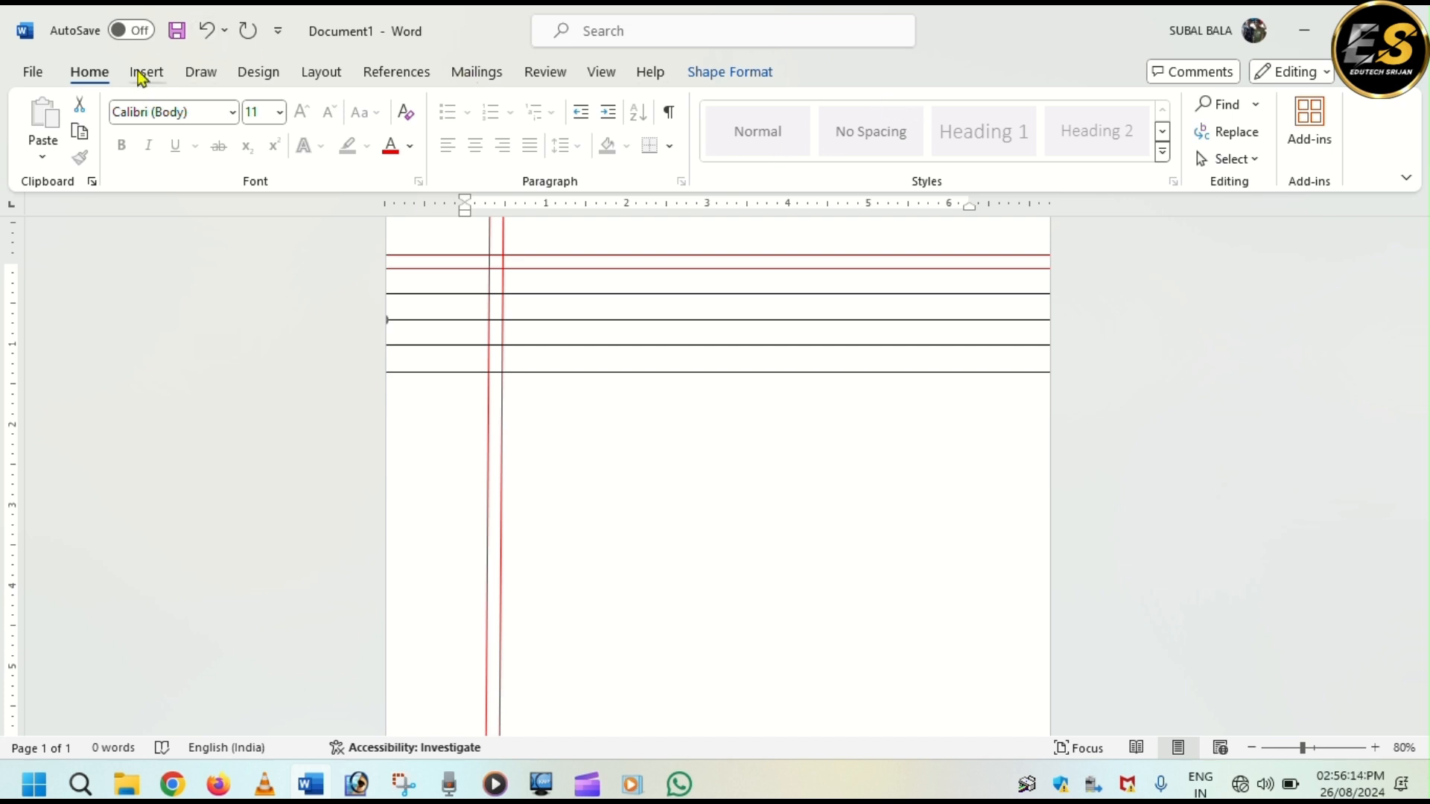
left_click(142, 75)
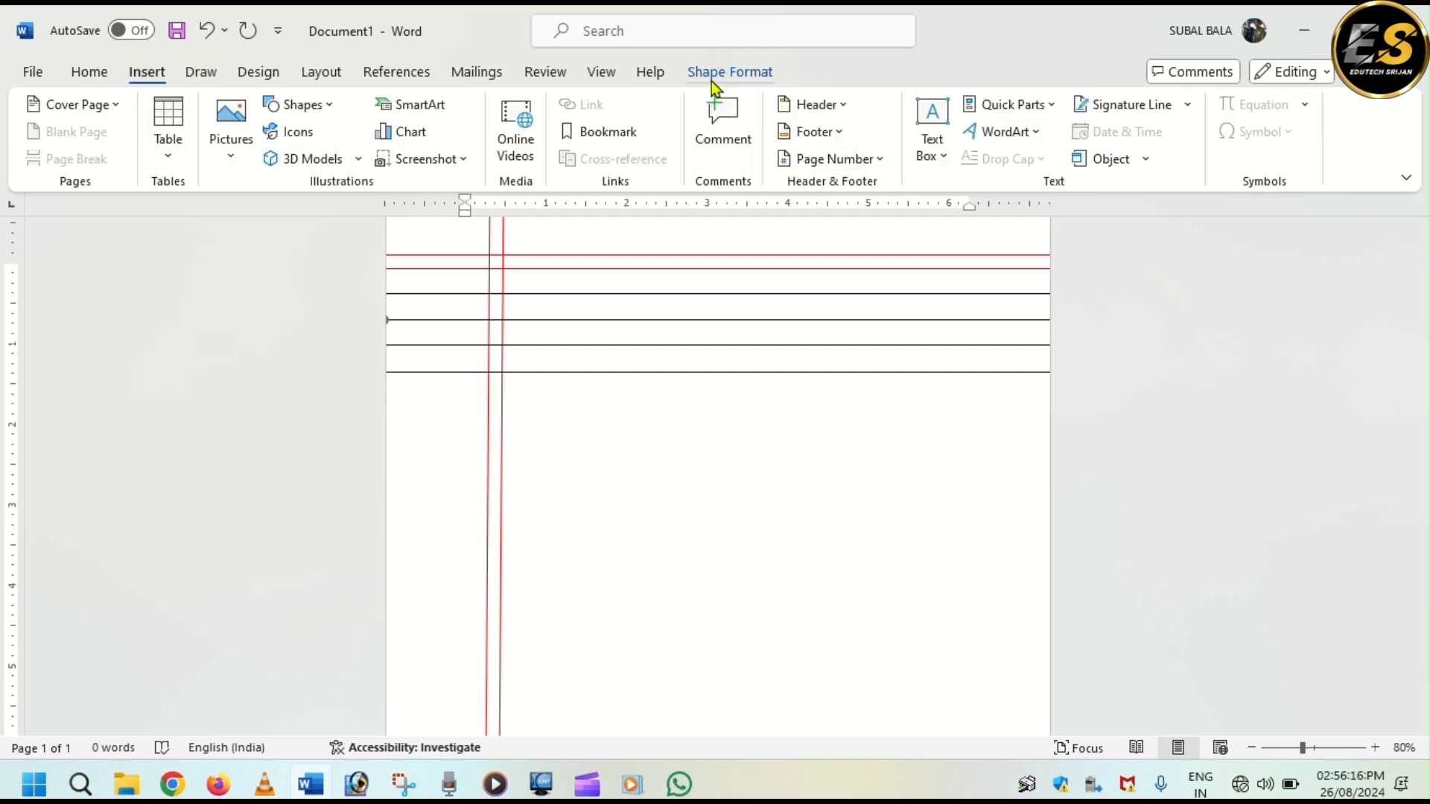
key("super+shift+s")
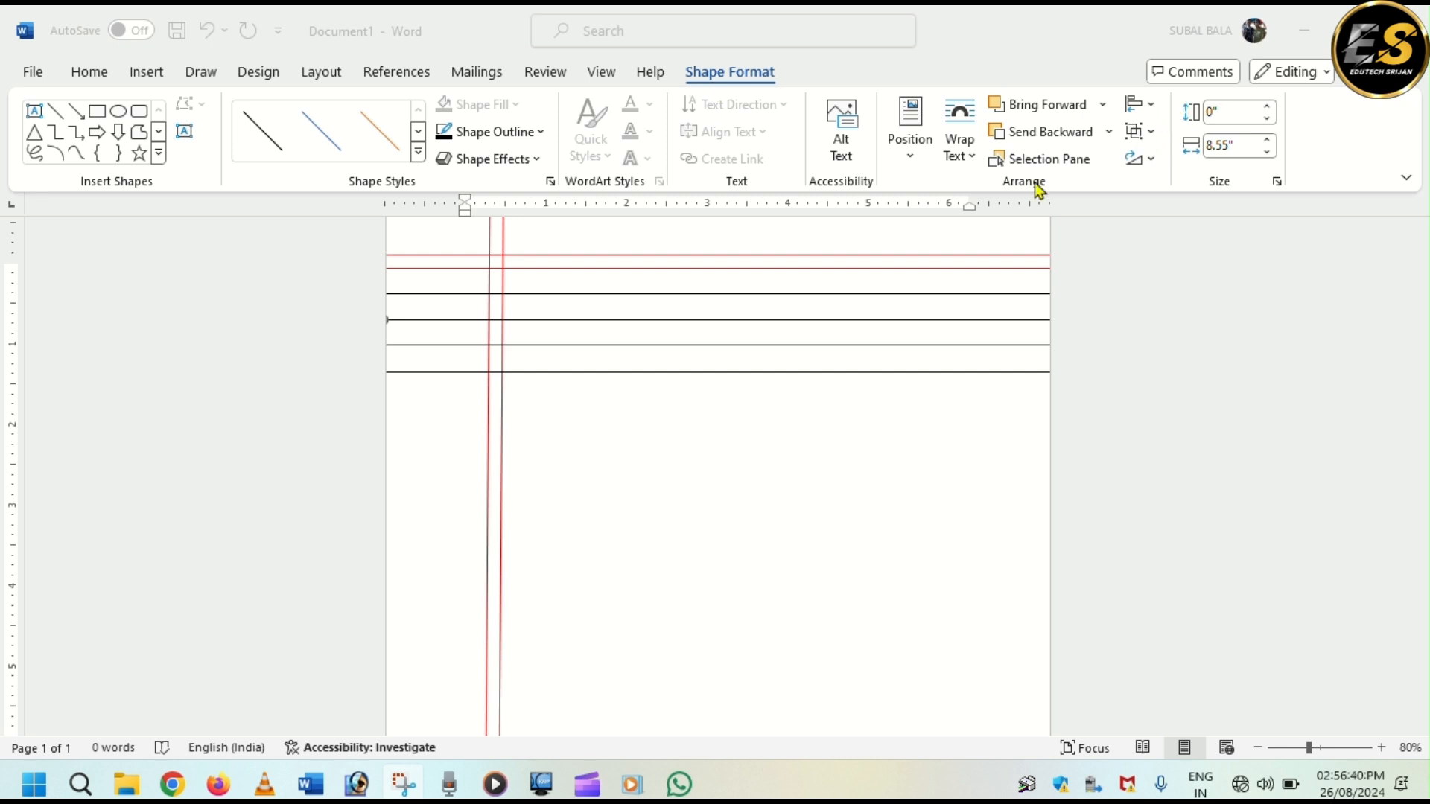
left_click(1137, 134)
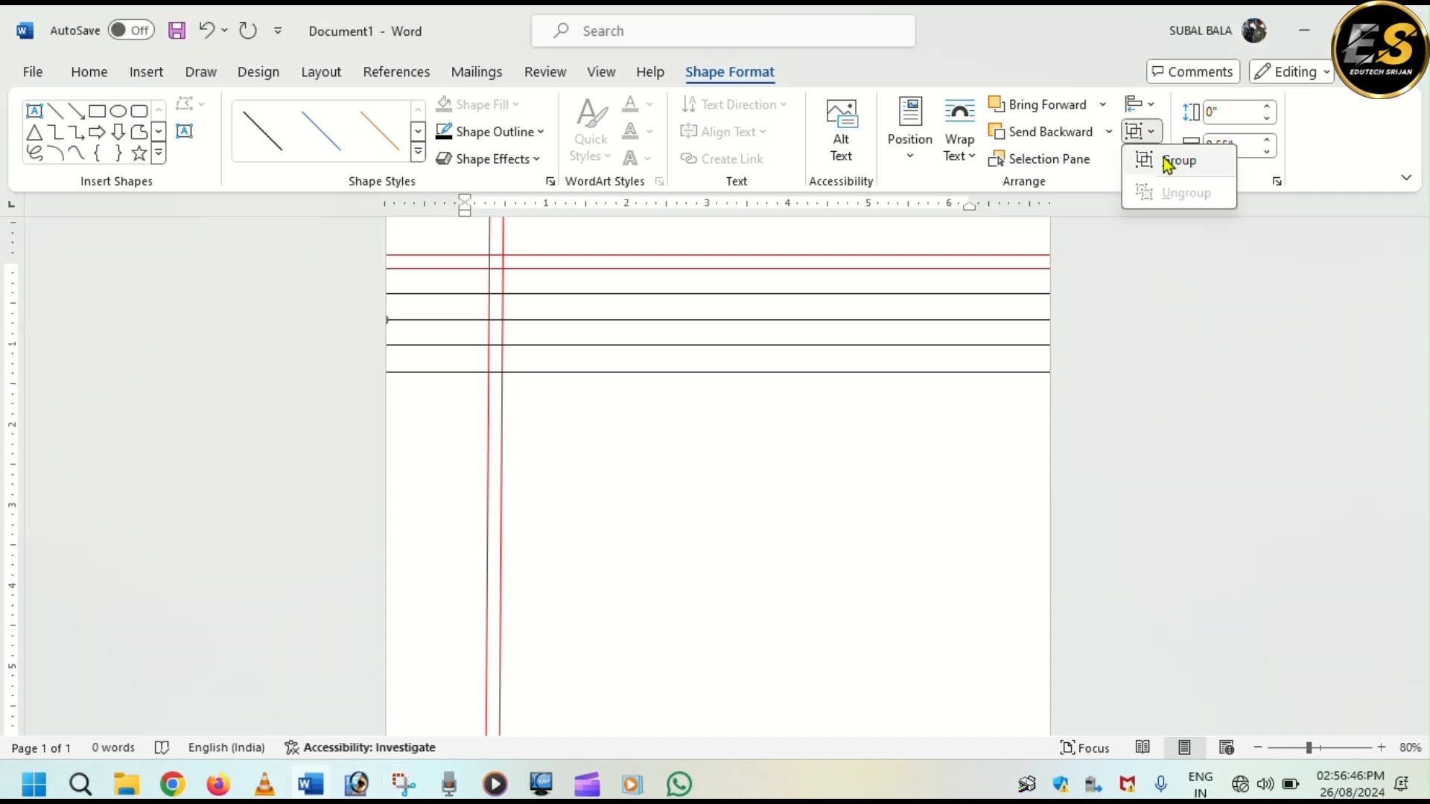
left_click(1166, 160)
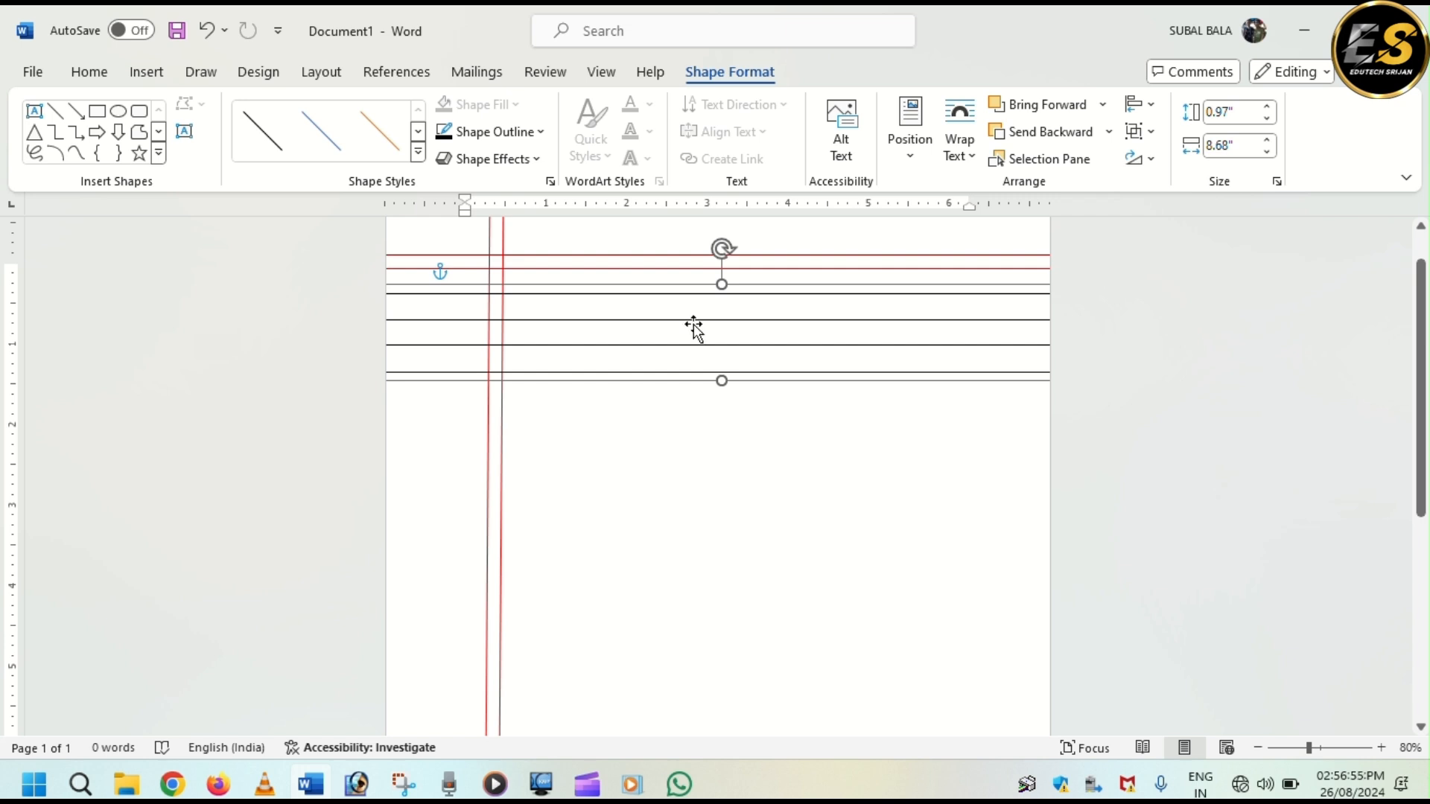
- Duplicate the four-line group repeatedly and spread the groups down the page to make four blocks of writing lines
left_click_drag(693, 328, 698, 447)
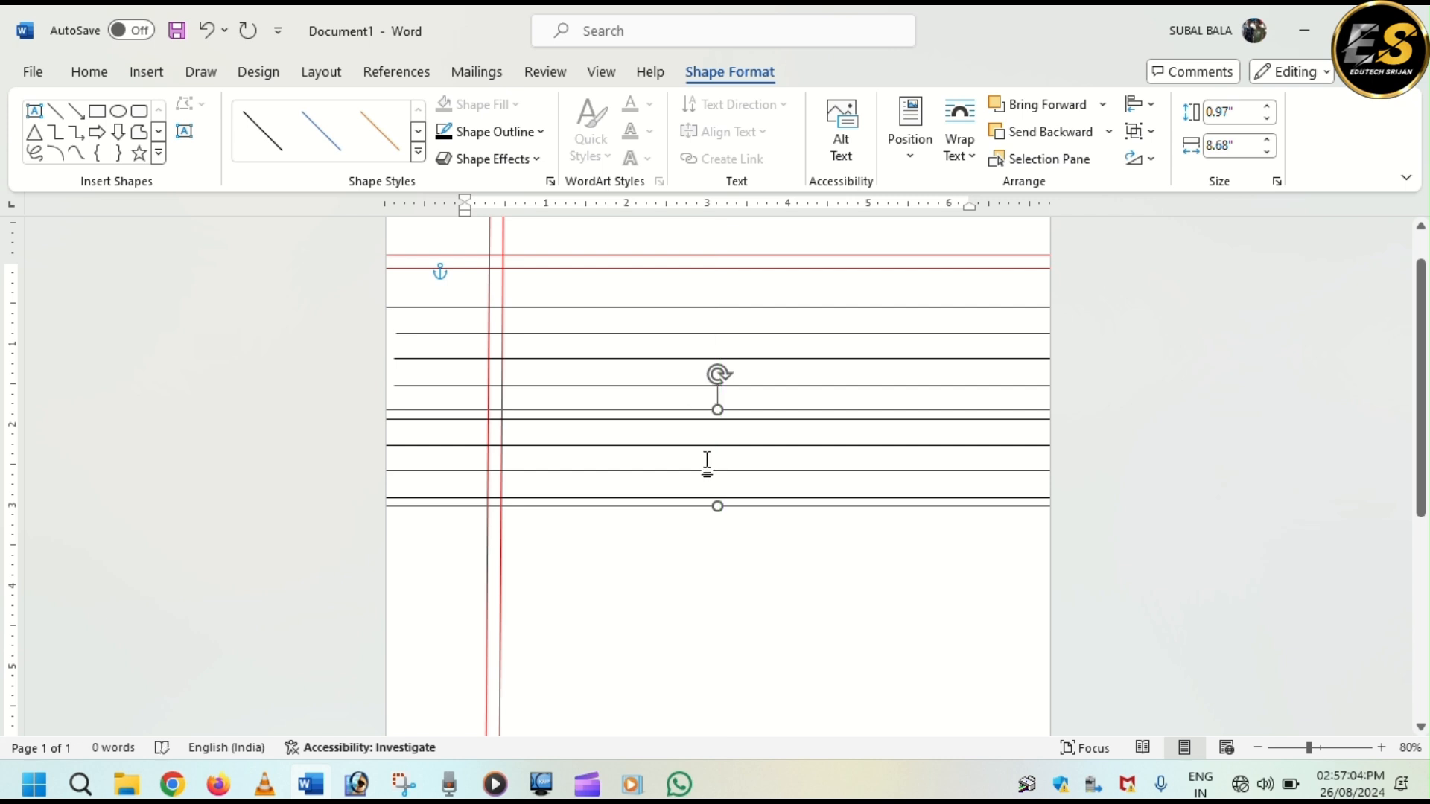
left_click_drag(693, 472, 691, 563)
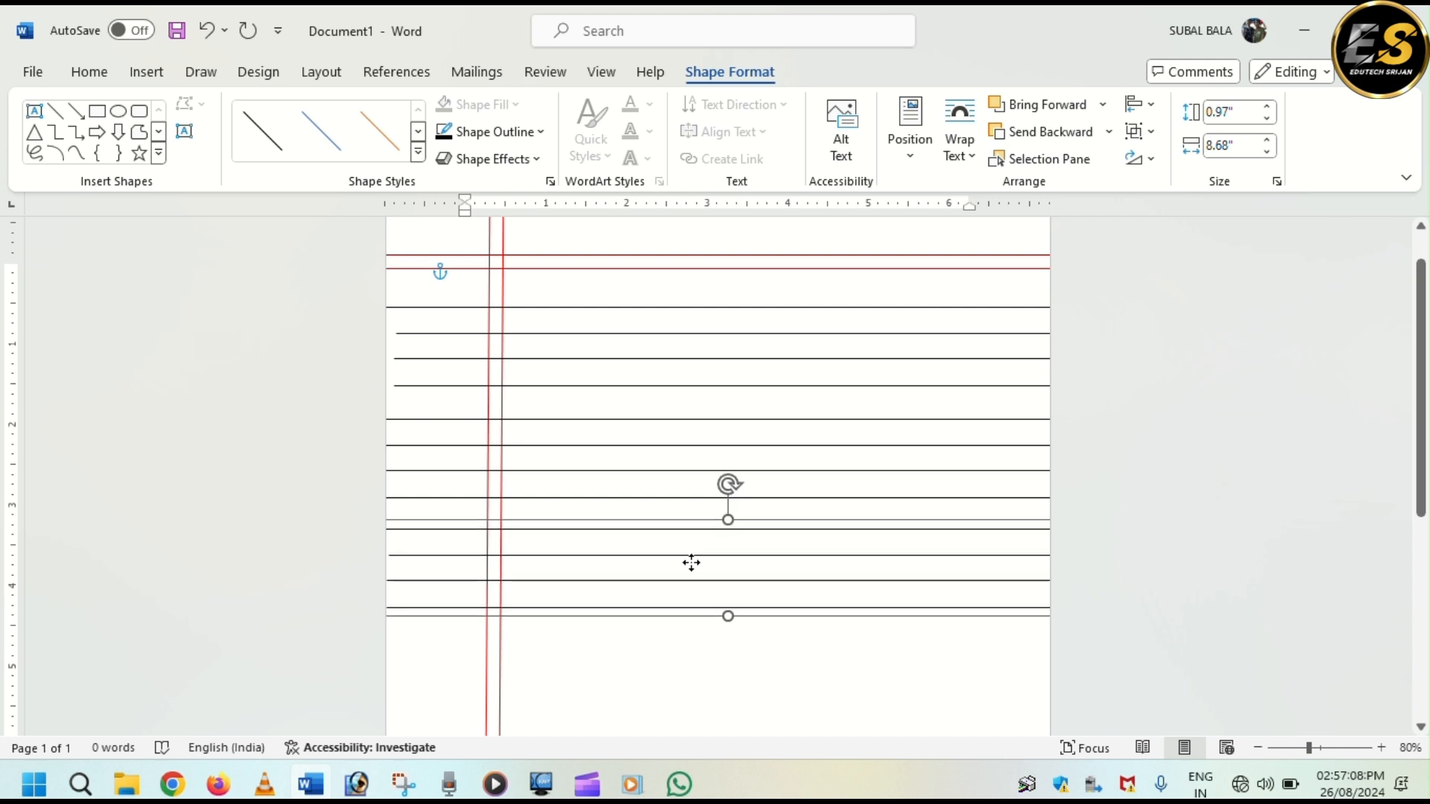
key("ctrl+d")
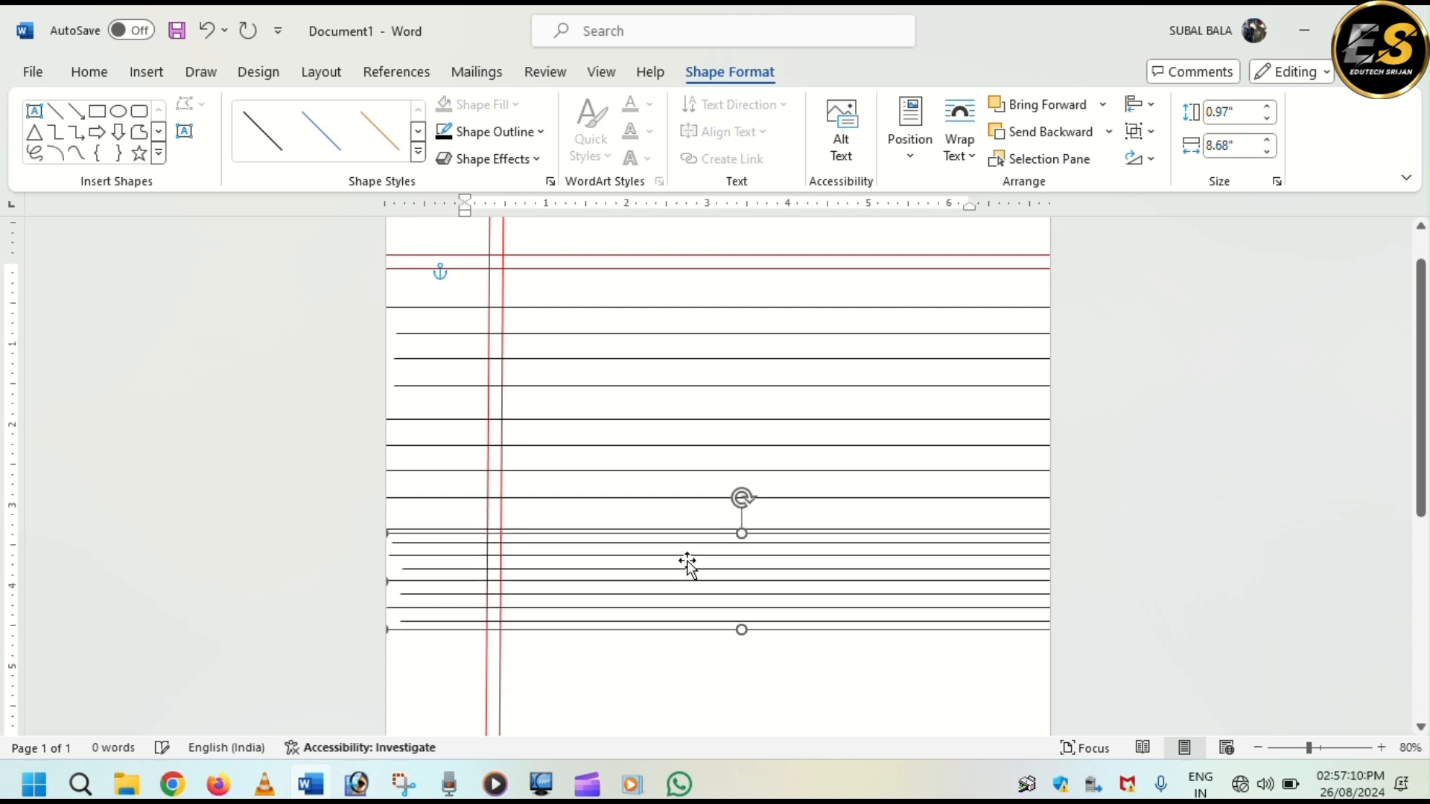
scroll(687, 564, "down", 2)
left_click_drag(683, 517, 689, 622)
scroll(689, 615, "down", 2)
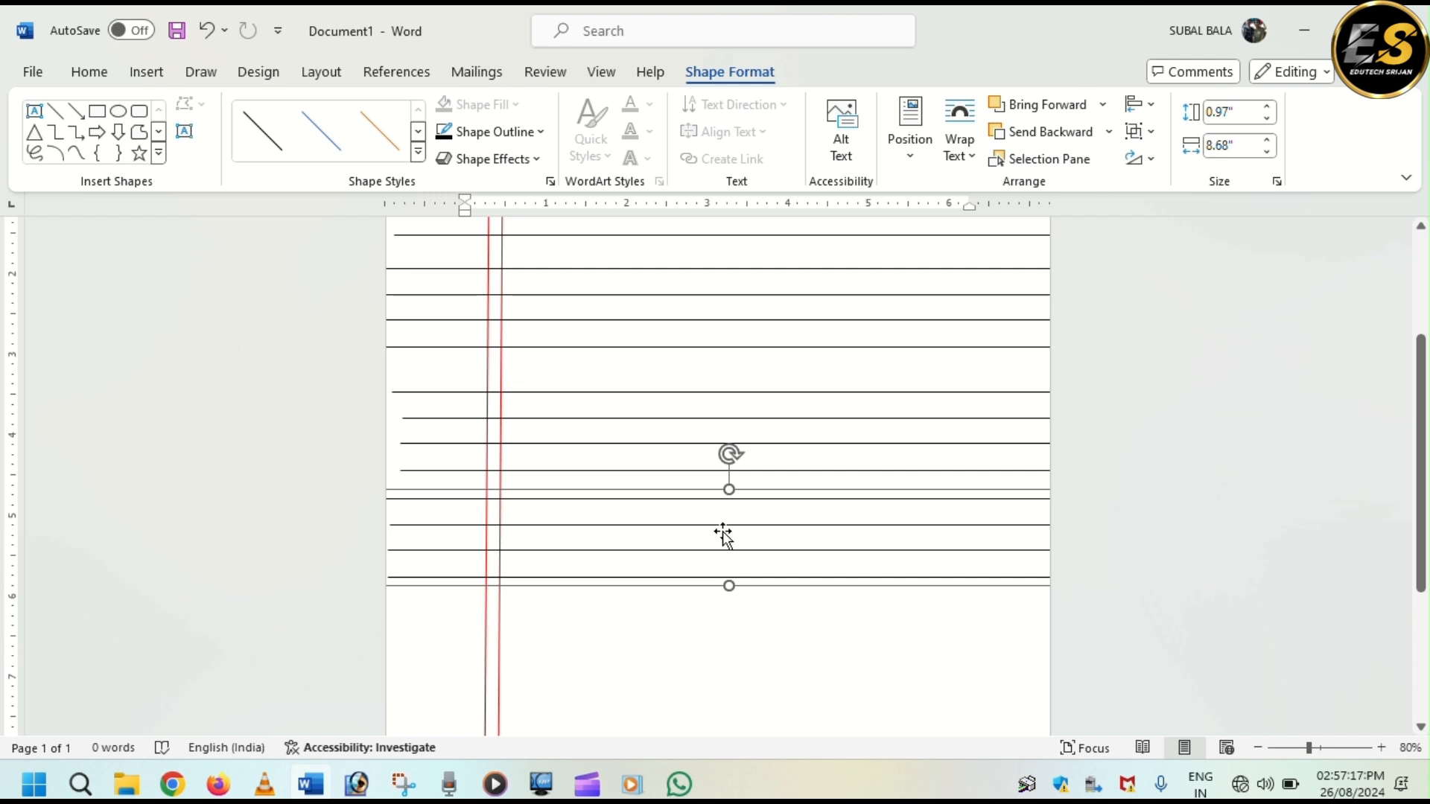
- Nudge the third block of writing lines up towards the second block and left until its lines reach the page edge
scroll(722, 530, "up", 3)
left_click(706, 482)
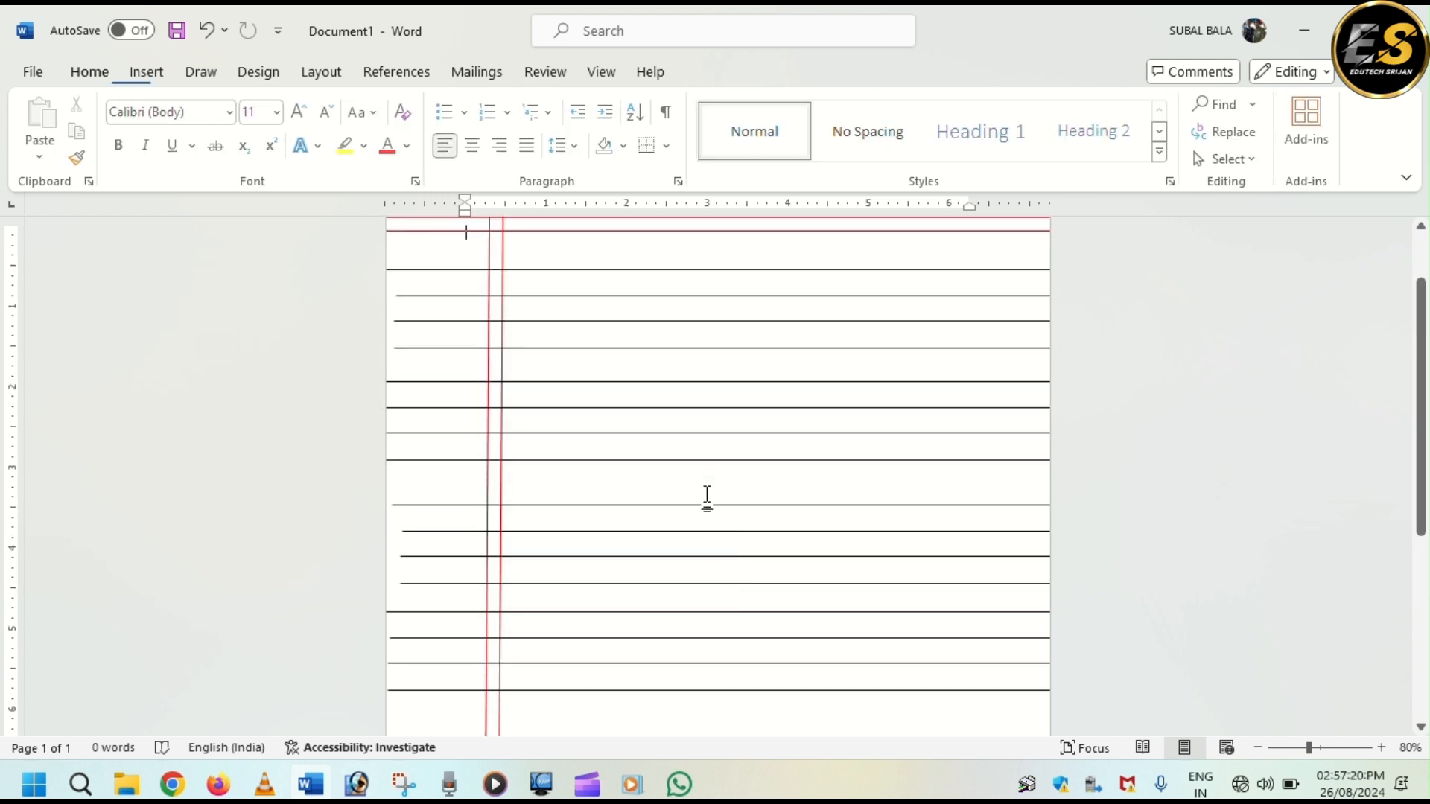
left_click(700, 530)
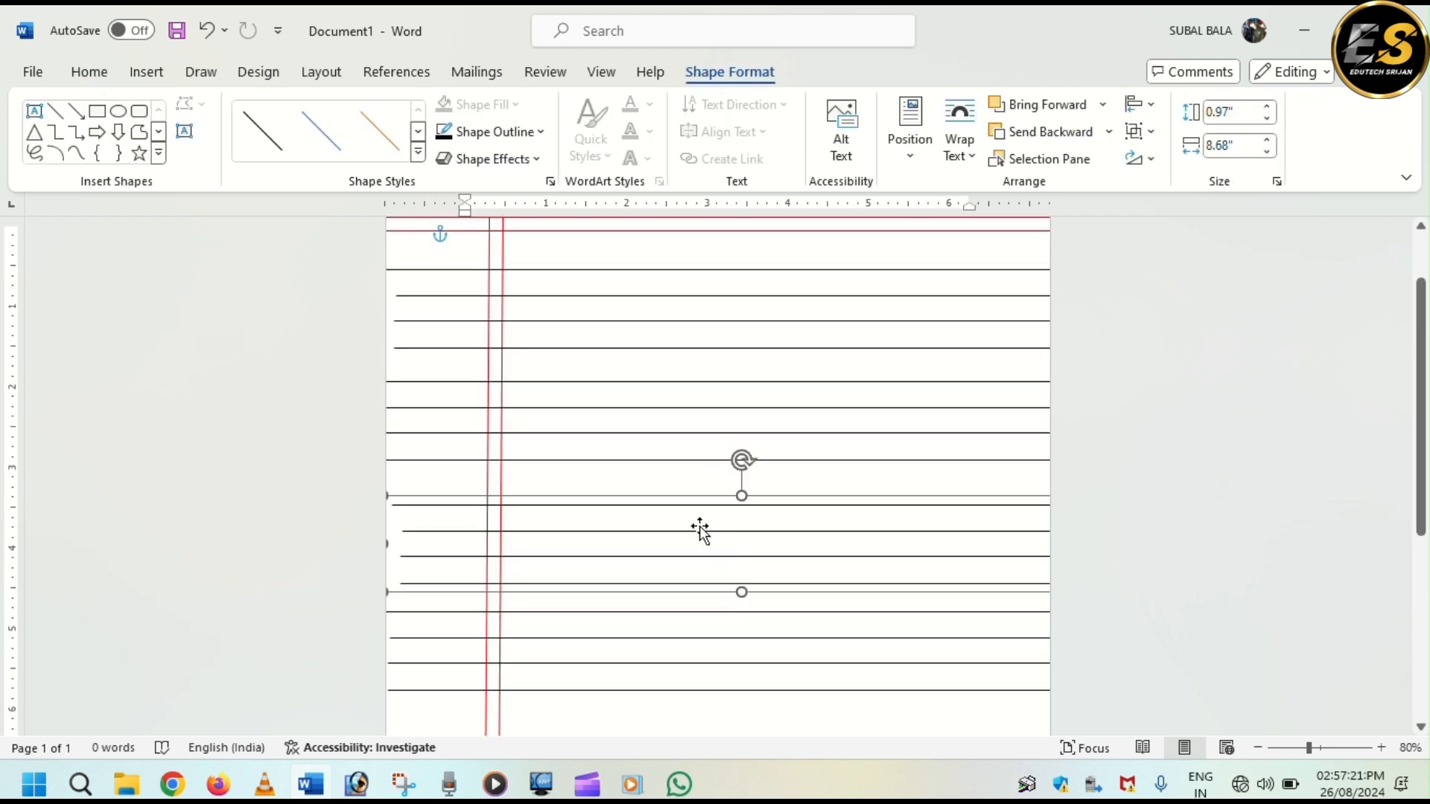
key("Up")
key("Up")
key("Up")
key("Up")
key("Up")
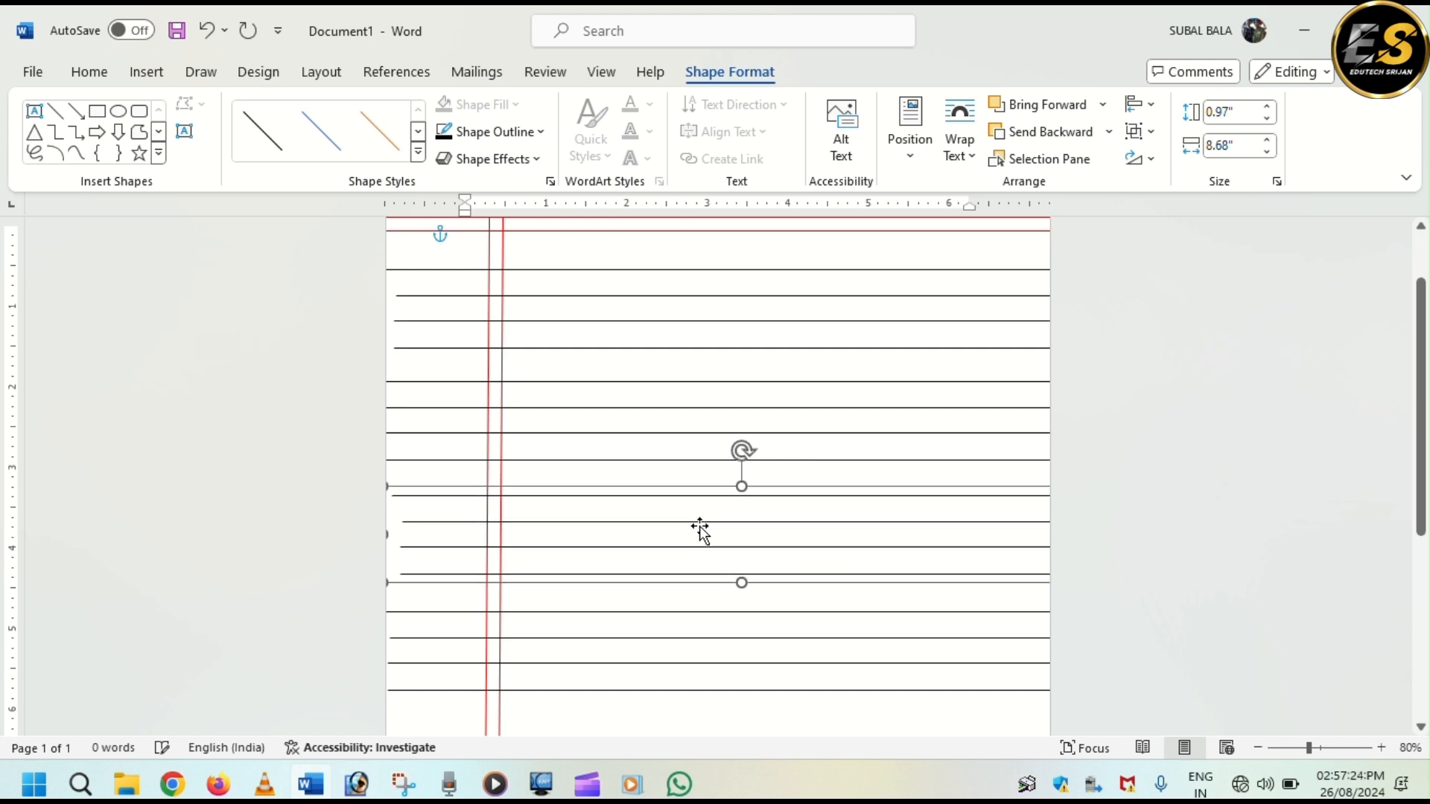
key("Up")
key("Up")
key("Left")
key("Left")
key("Left")
key("Left")
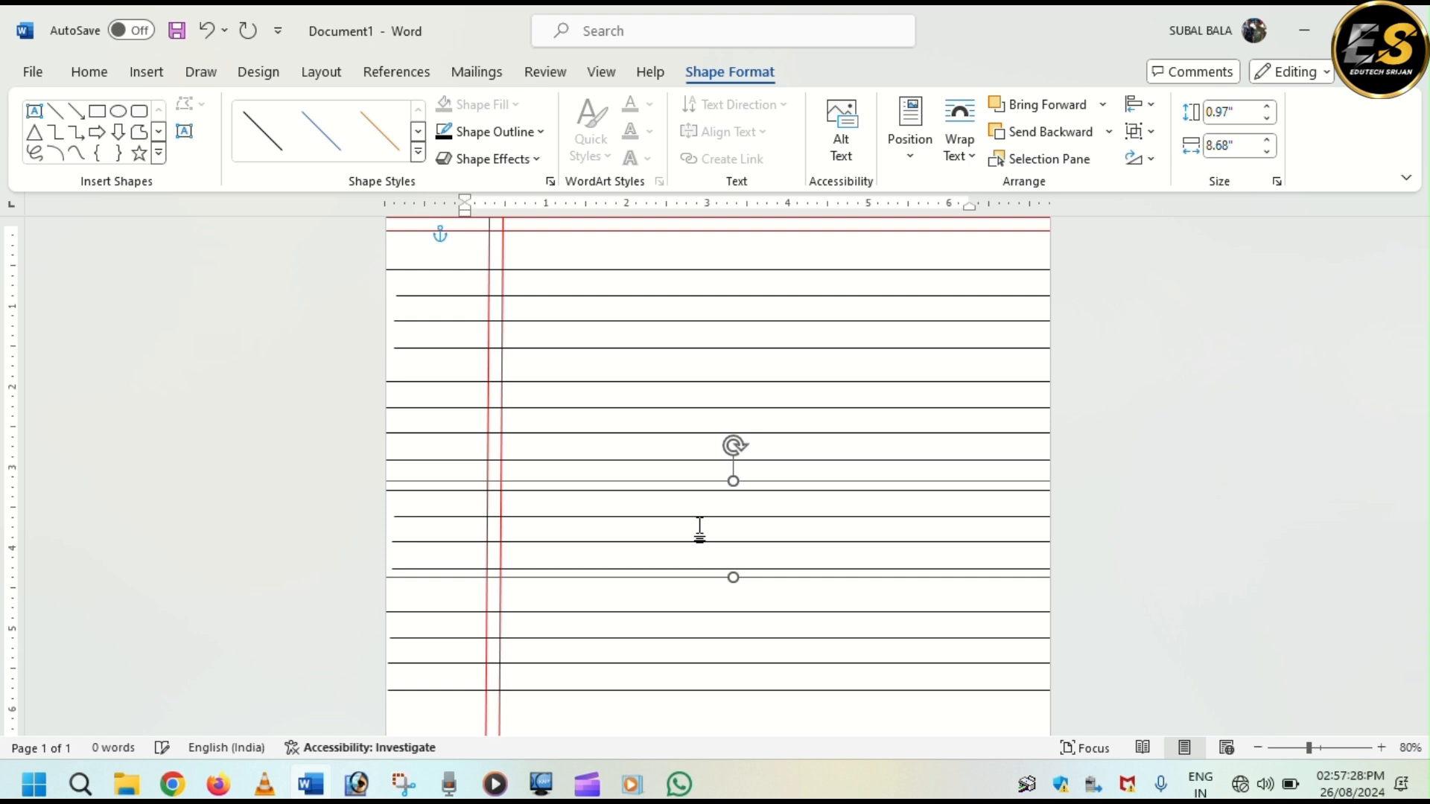
key("Left")
key("Left")
key("Left")
key("Left")
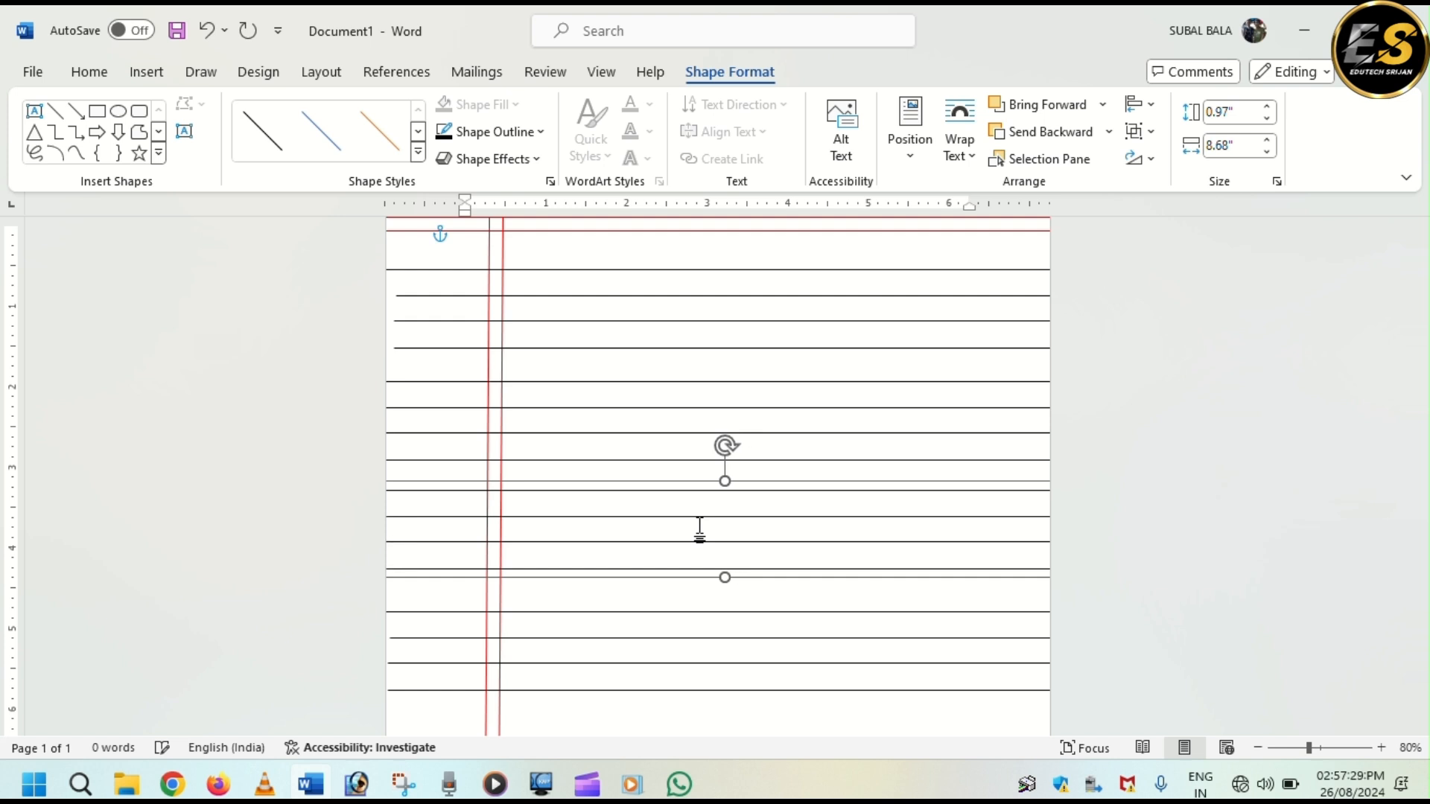
- Nudge the fourth block of writing lines up towards the third block to tighten the gap between them
scroll(700, 529, "down", 1)
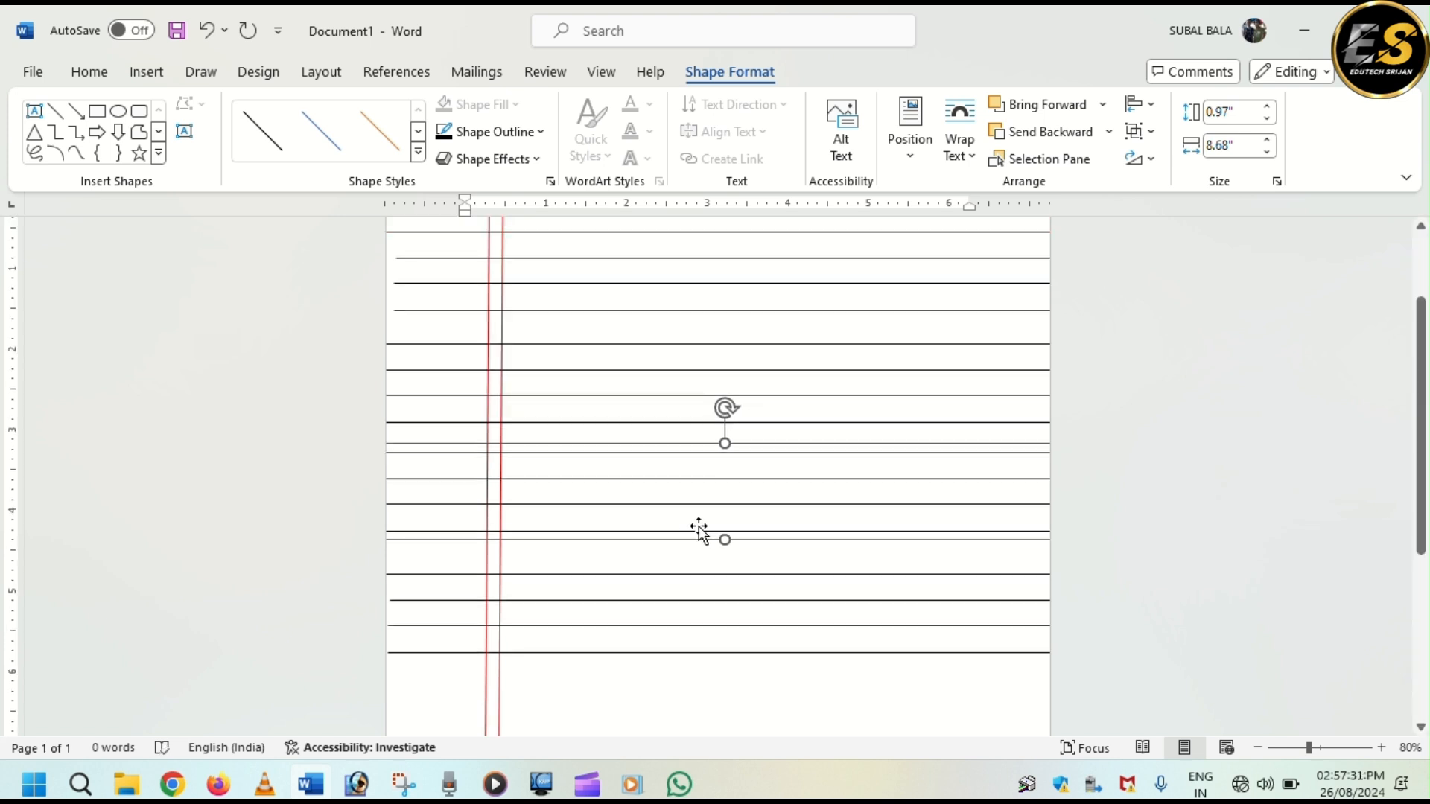
left_click(623, 705)
scroll(695, 596, "up", 1)
scroll(697, 596, "down", 1)
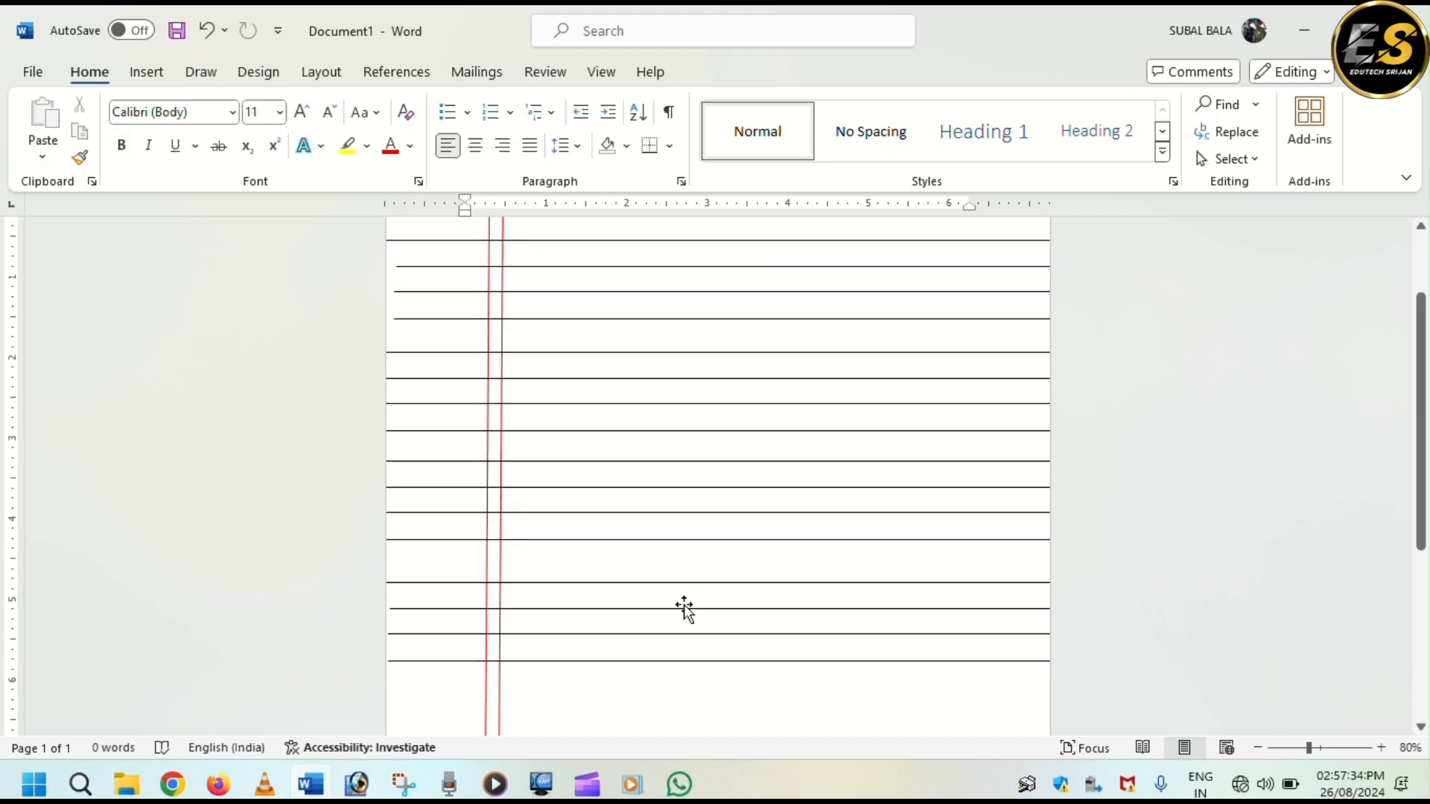
left_click(683, 609)
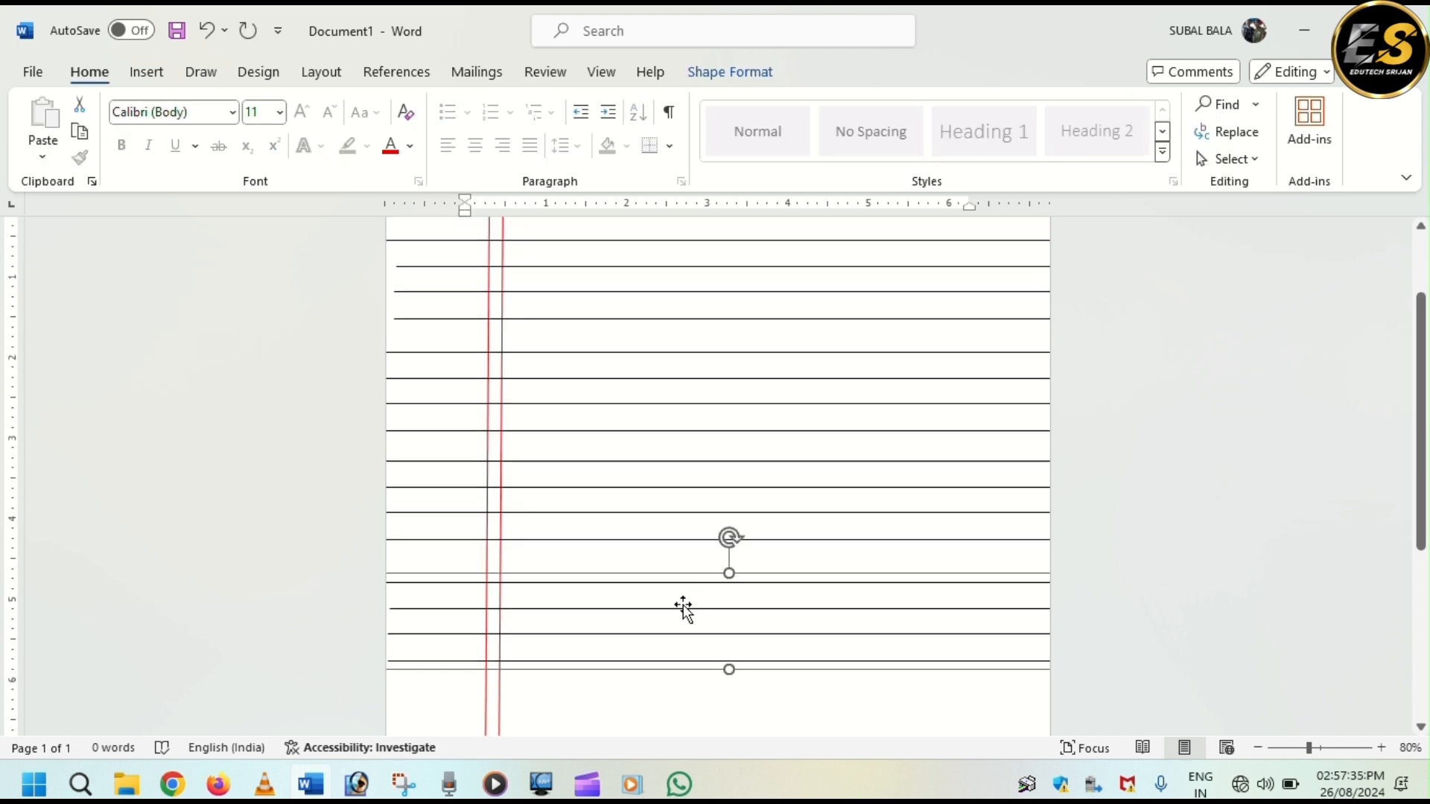
key("Up")
key("Up")
key("Up")
key("Up")
key("Up")
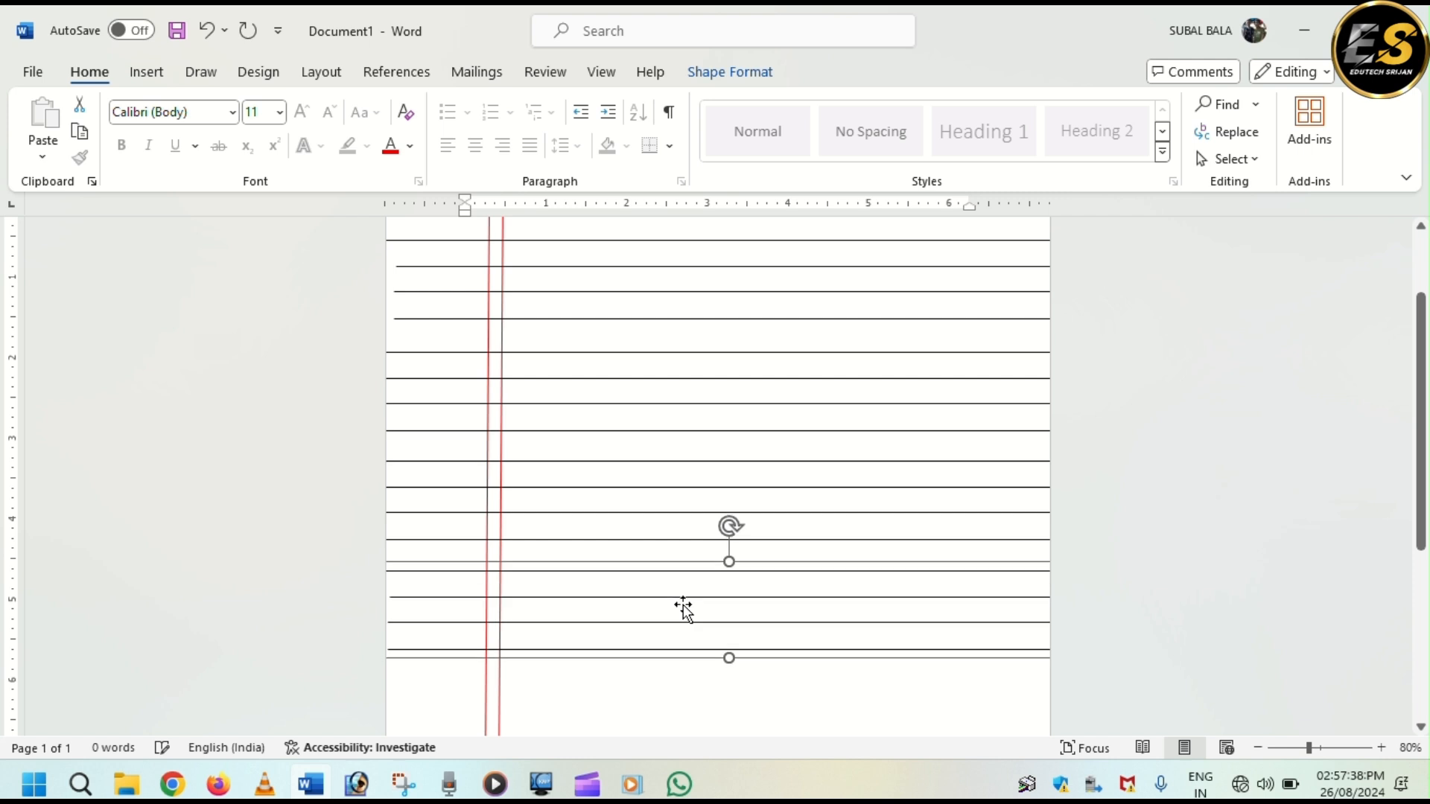
key("Up")
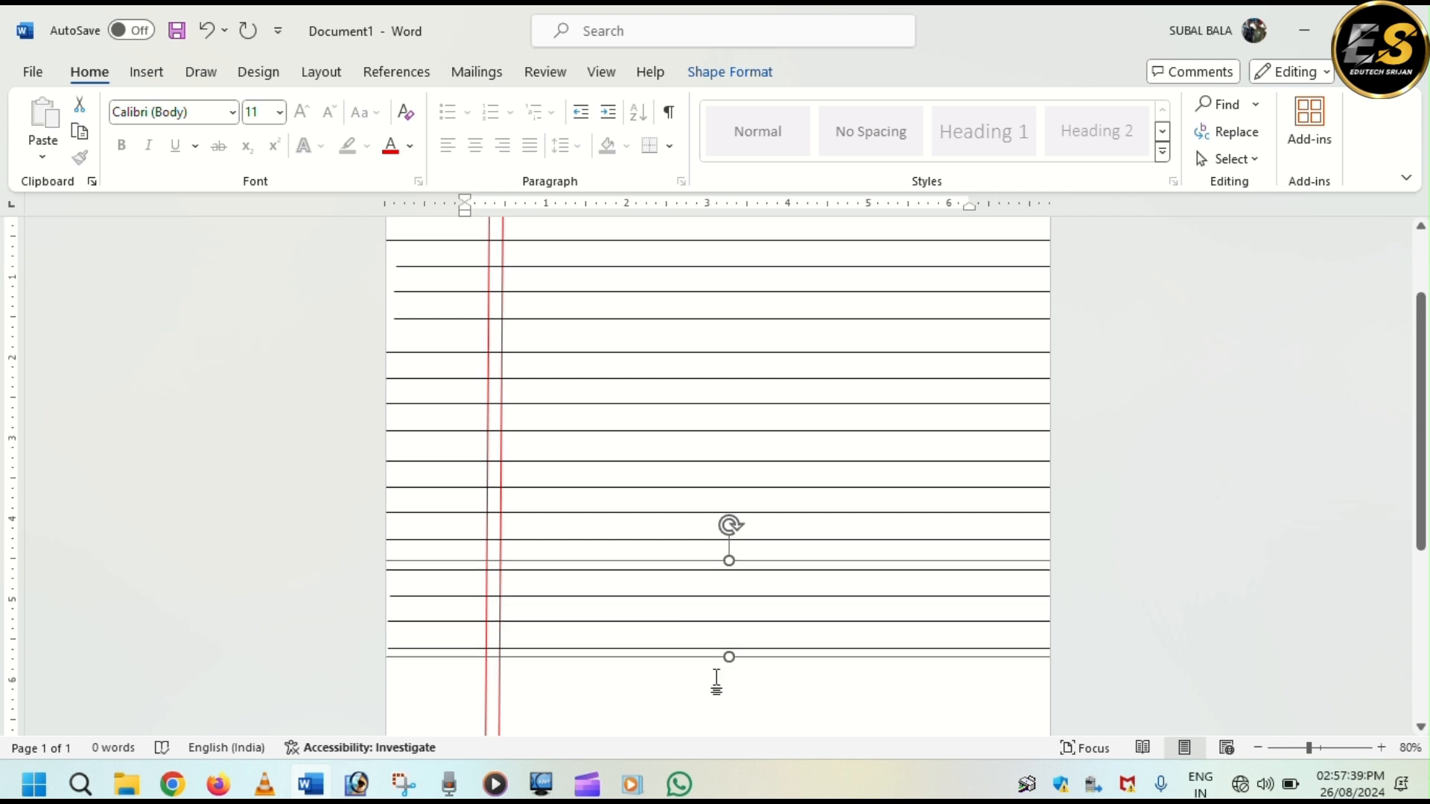
- Duplicate the fourth block of writing lines and place a block below it as the fifth
scroll(717, 681, "up", 1)
scroll(717, 681, "down", 3)
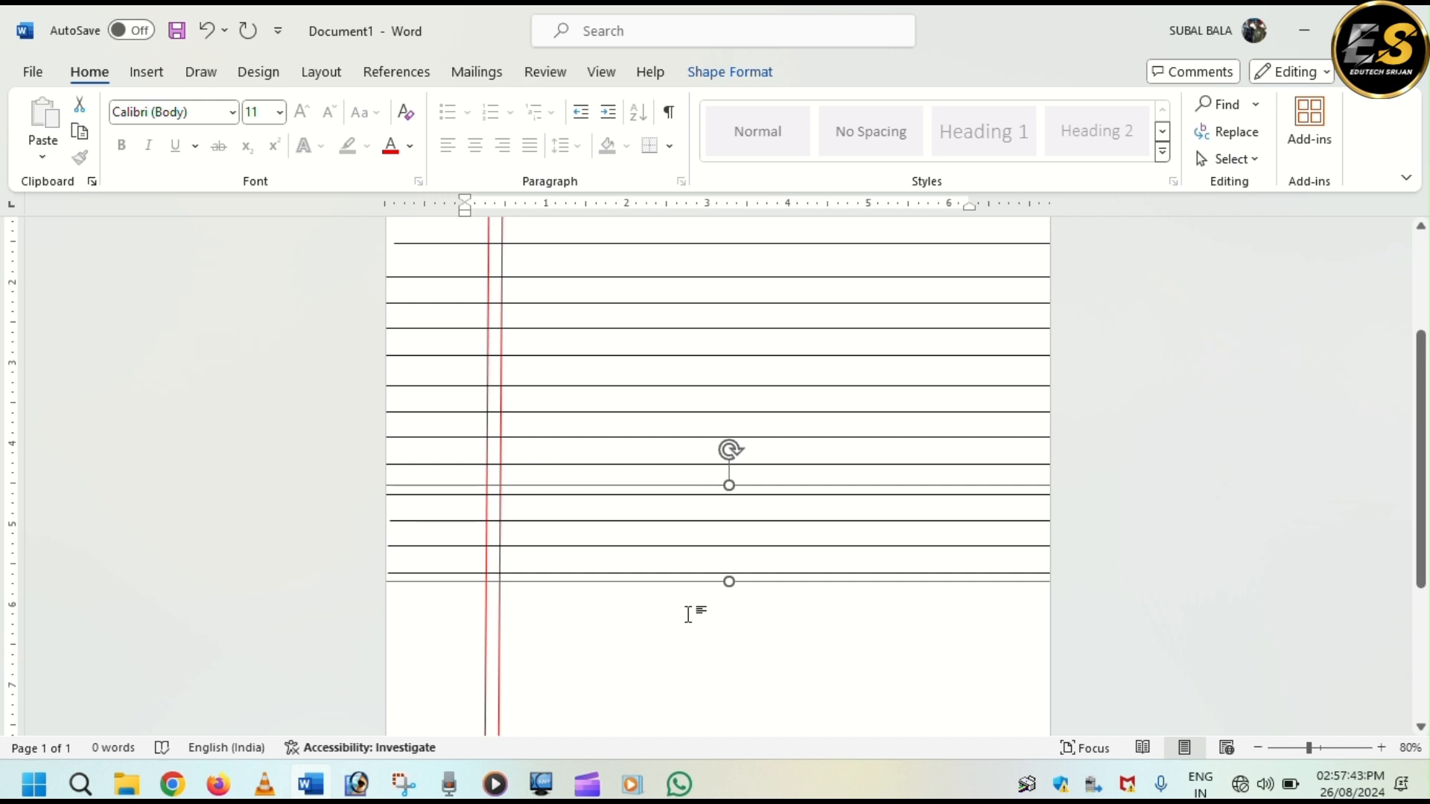
left_click_drag(679, 549, 684, 669)
left_click_drag(670, 668, 600, 535)
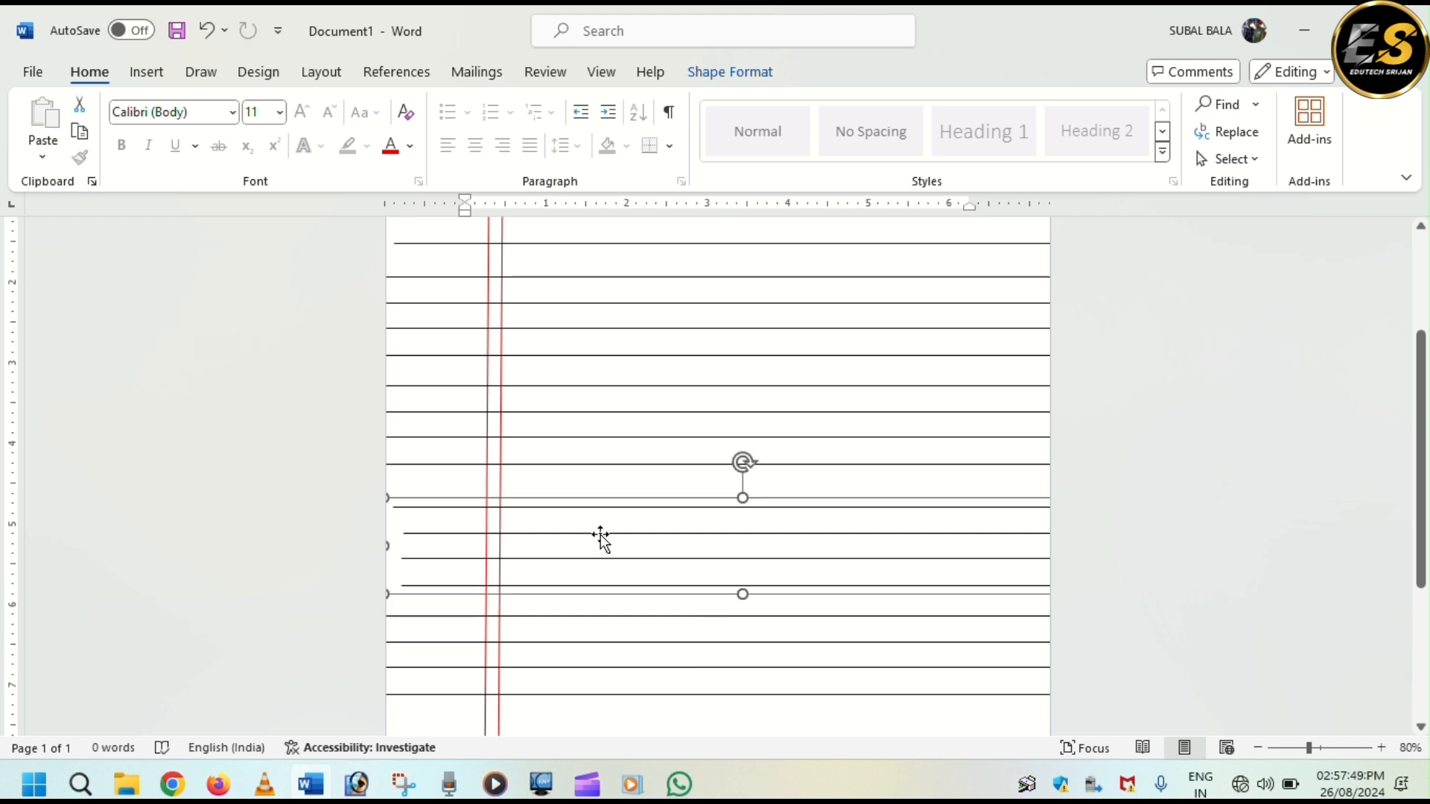
- Shift the fourth block left to the page edge and nudge it up towards the third block
key("ctrl+z")
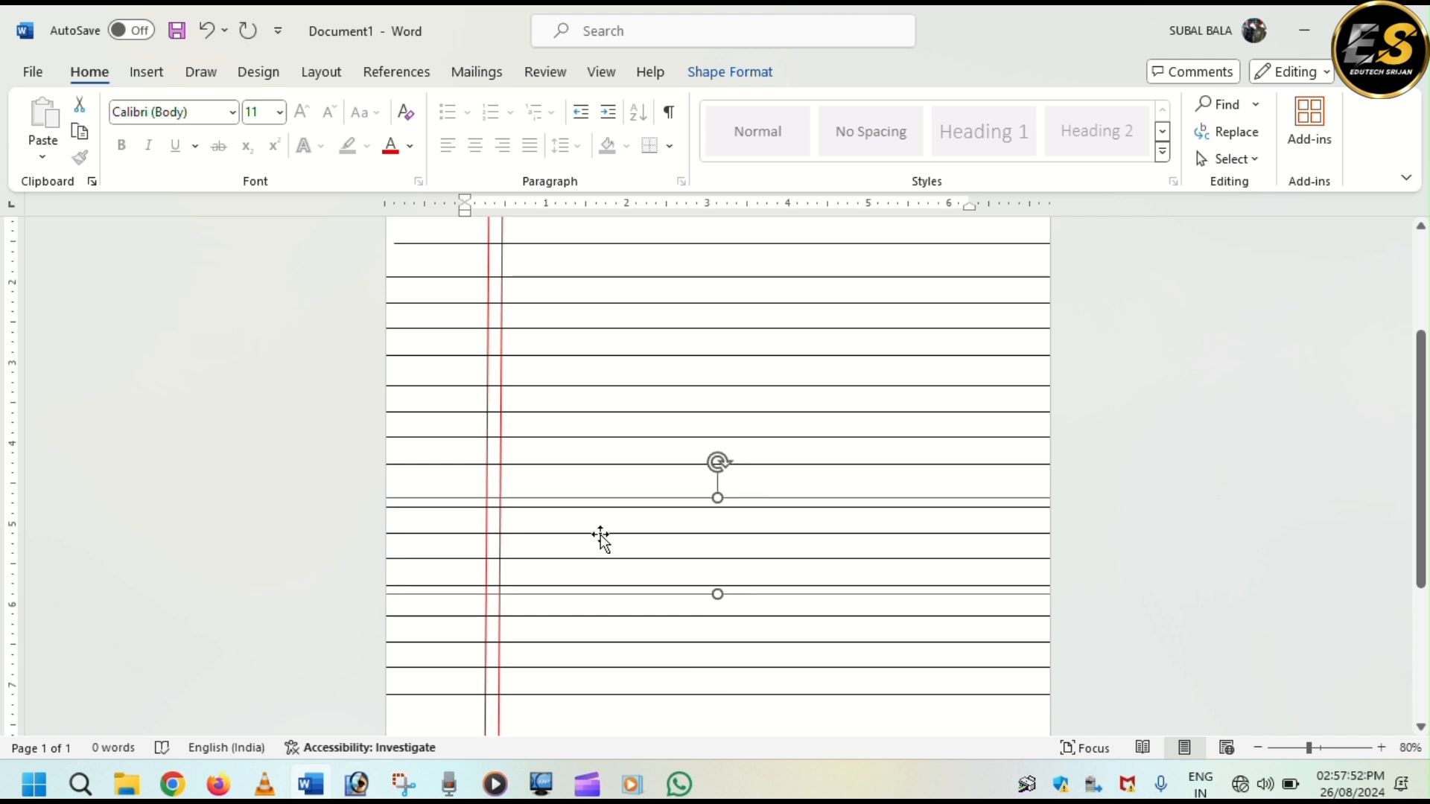
key("Up")
key("Up")
key("Up")
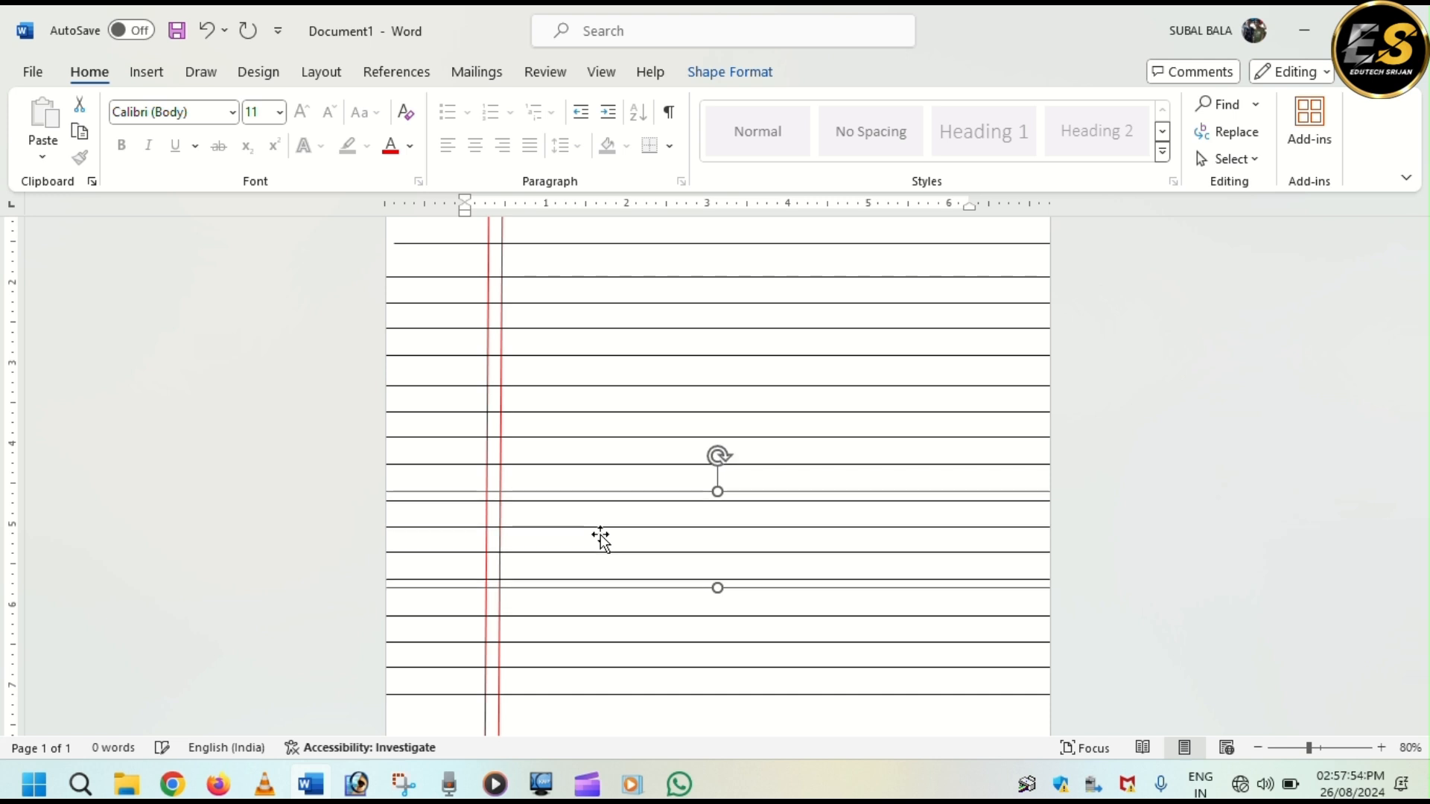
scroll(629, 560, "down", 1)
left_click(618, 645)
scroll(693, 660, "down", 1)
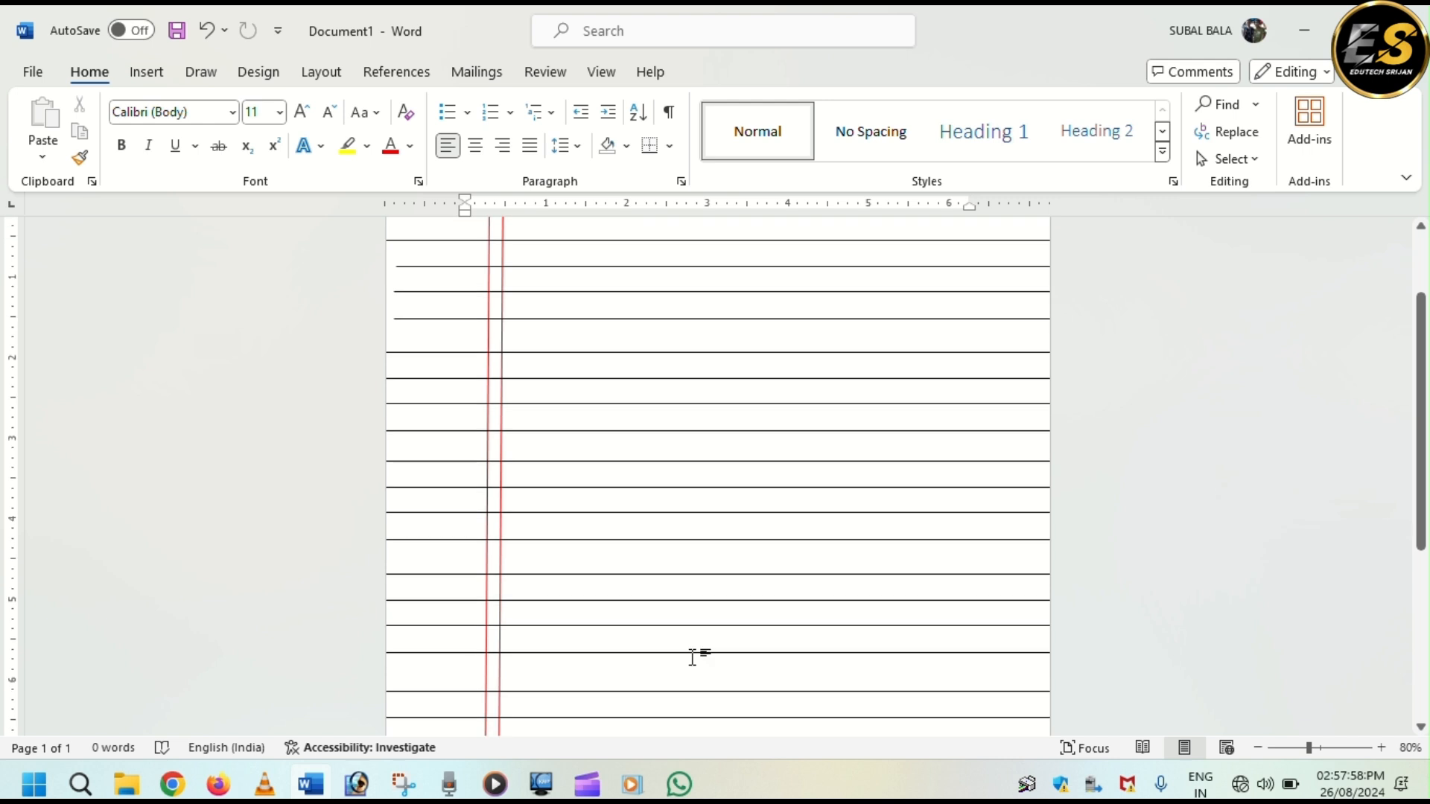
scroll(693, 657, "down", 2)
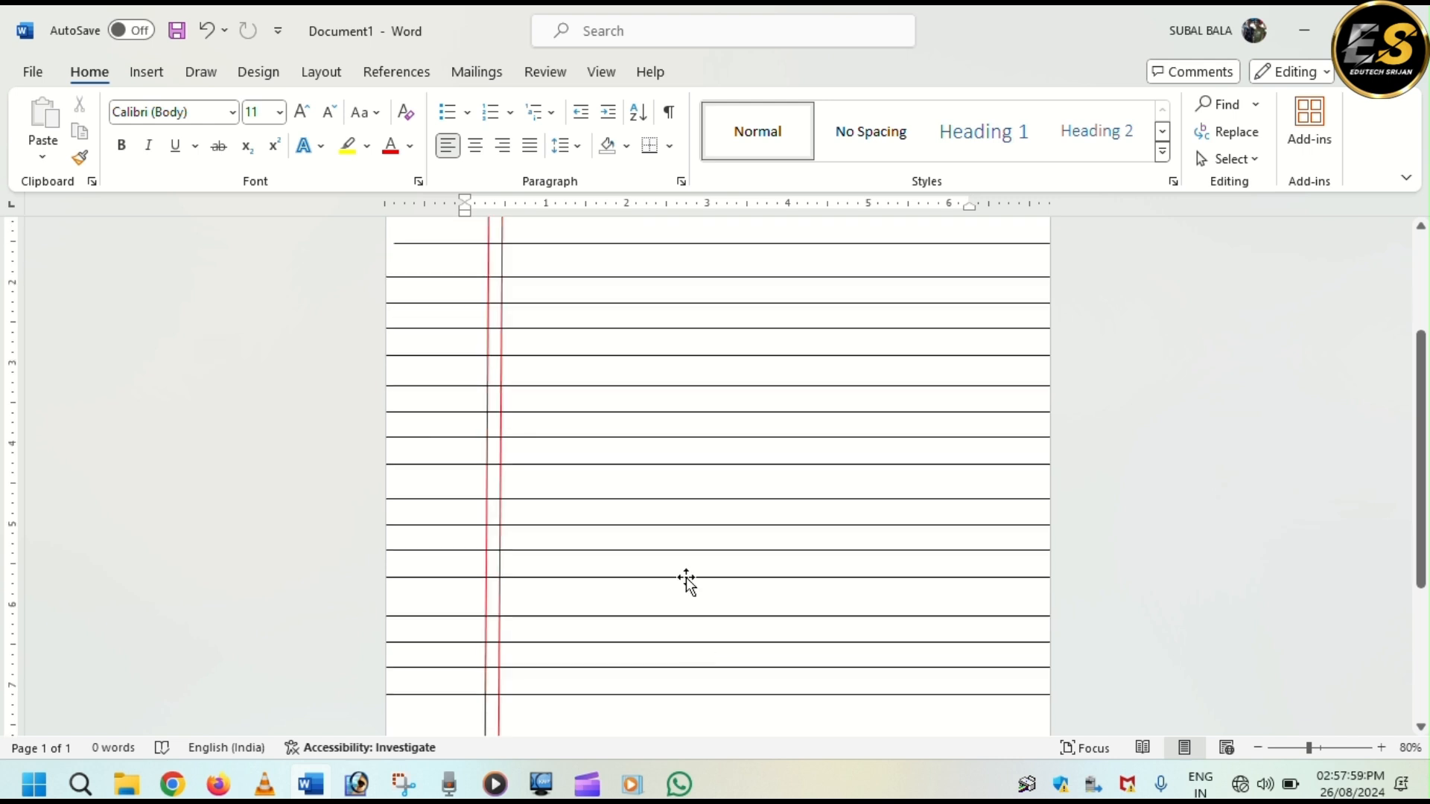
left_click(673, 531)
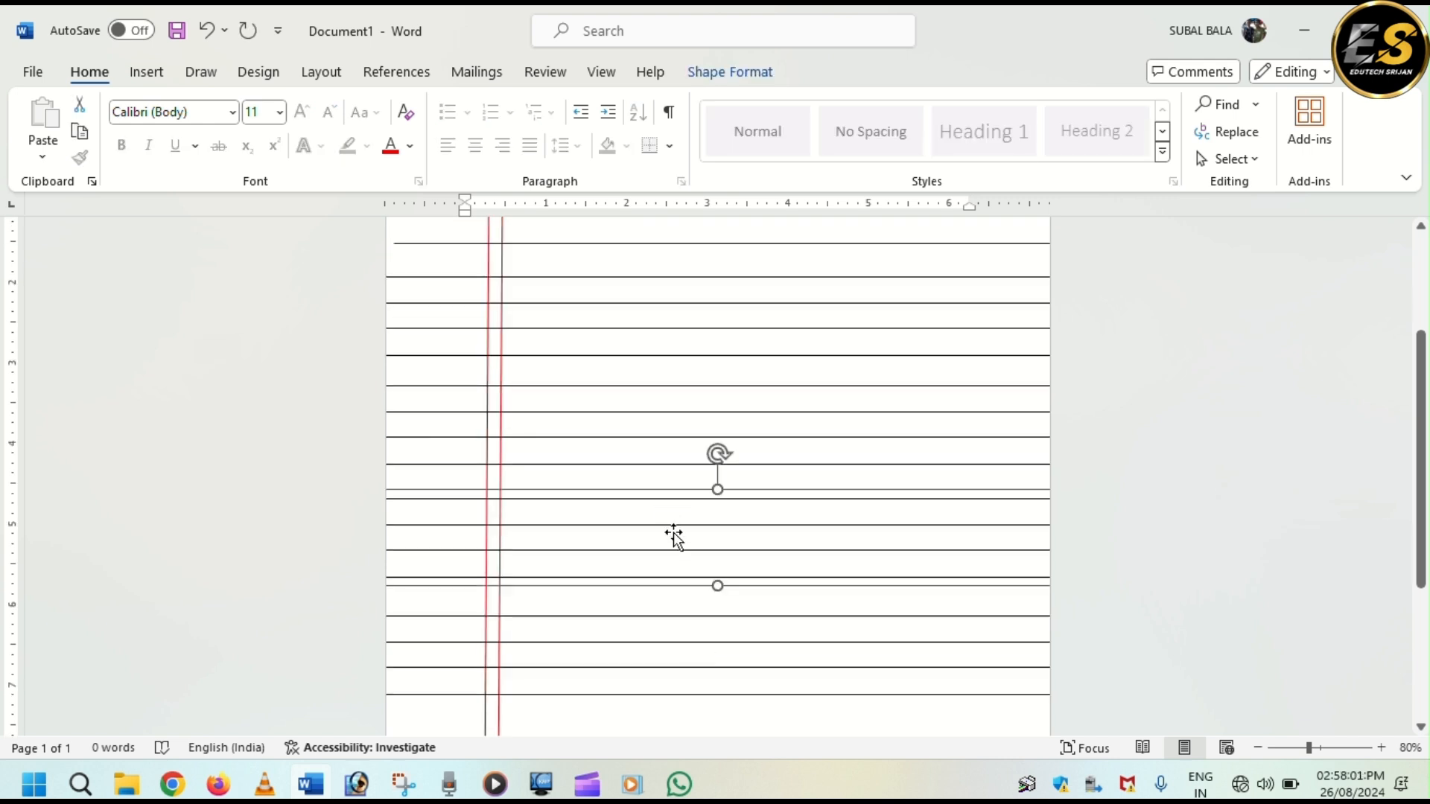
scroll(673, 545, "down", 1)
- Nudge the fifth block of writing lines up until its gap to the fourth block matches the line spacing
left_click_drag(673, 546, 662, 629)
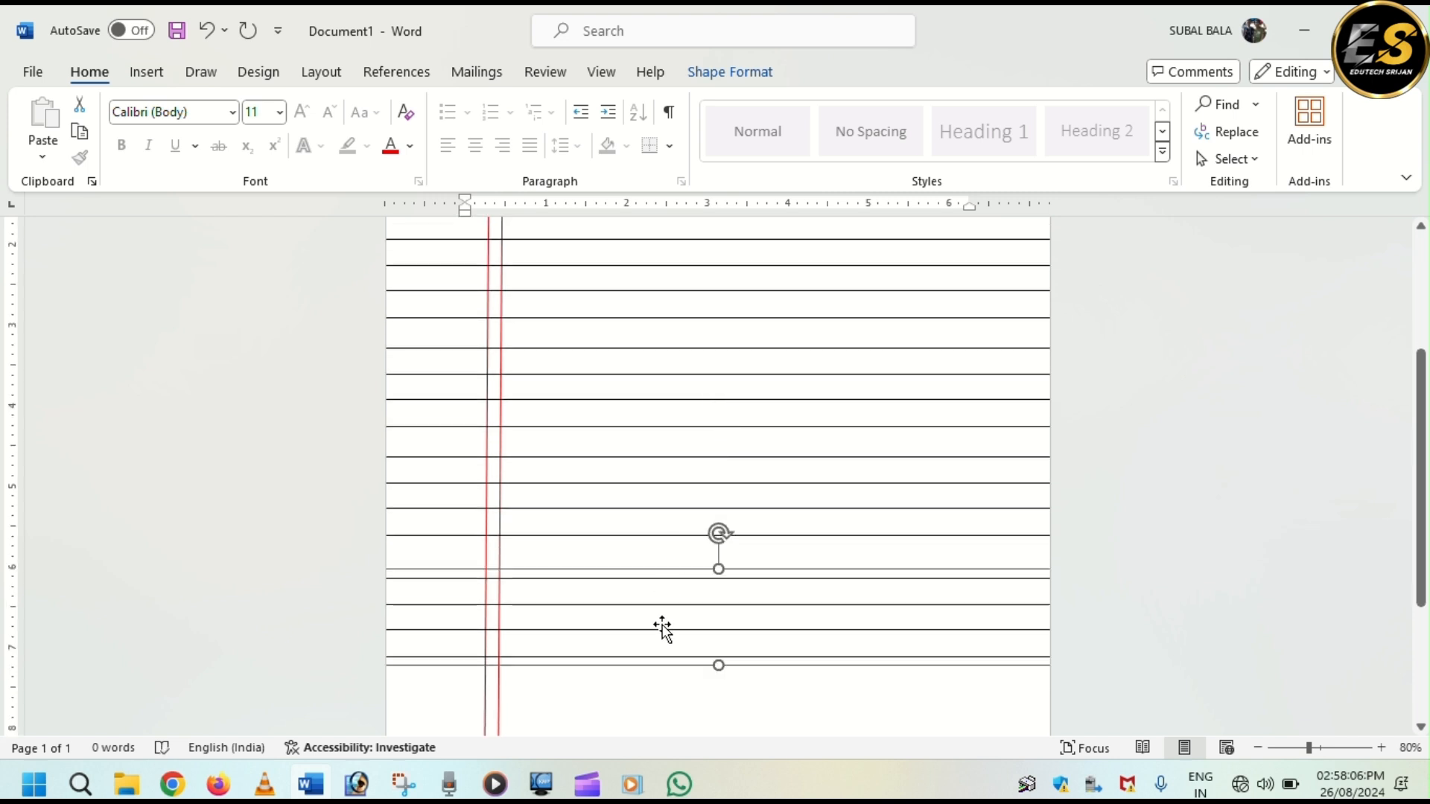
key("Up")
key("Up")
key("Up")
key("Up")
key("Up")
key("Up")
key("Up")
key("Up")
key("Up")
key("Up")
key("Up")
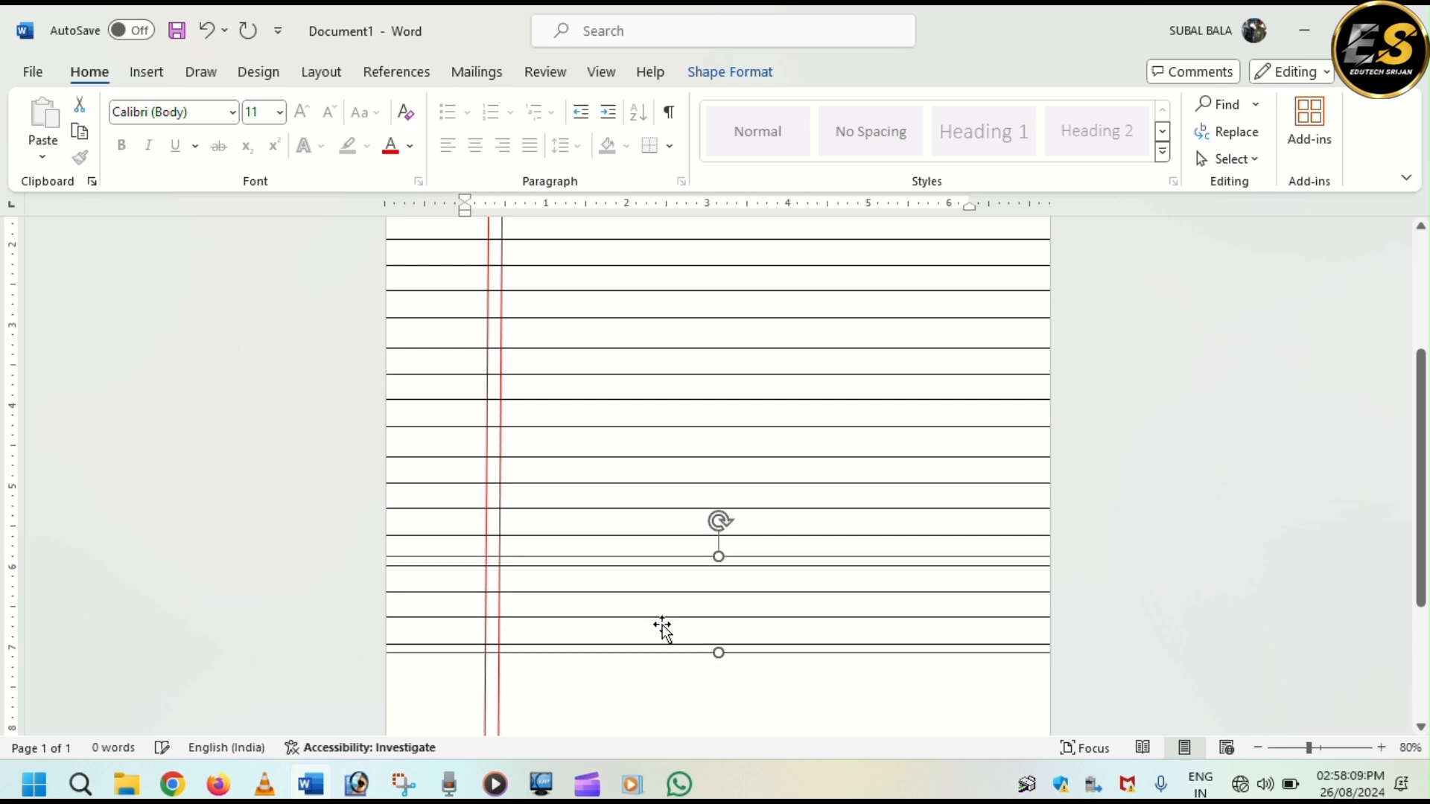
- Duplicate the fifth block of writing lines and spread the two blocks down the page to add a sixth
scroll(662, 627, "down", 4)
scroll(661, 626, "down", 1)
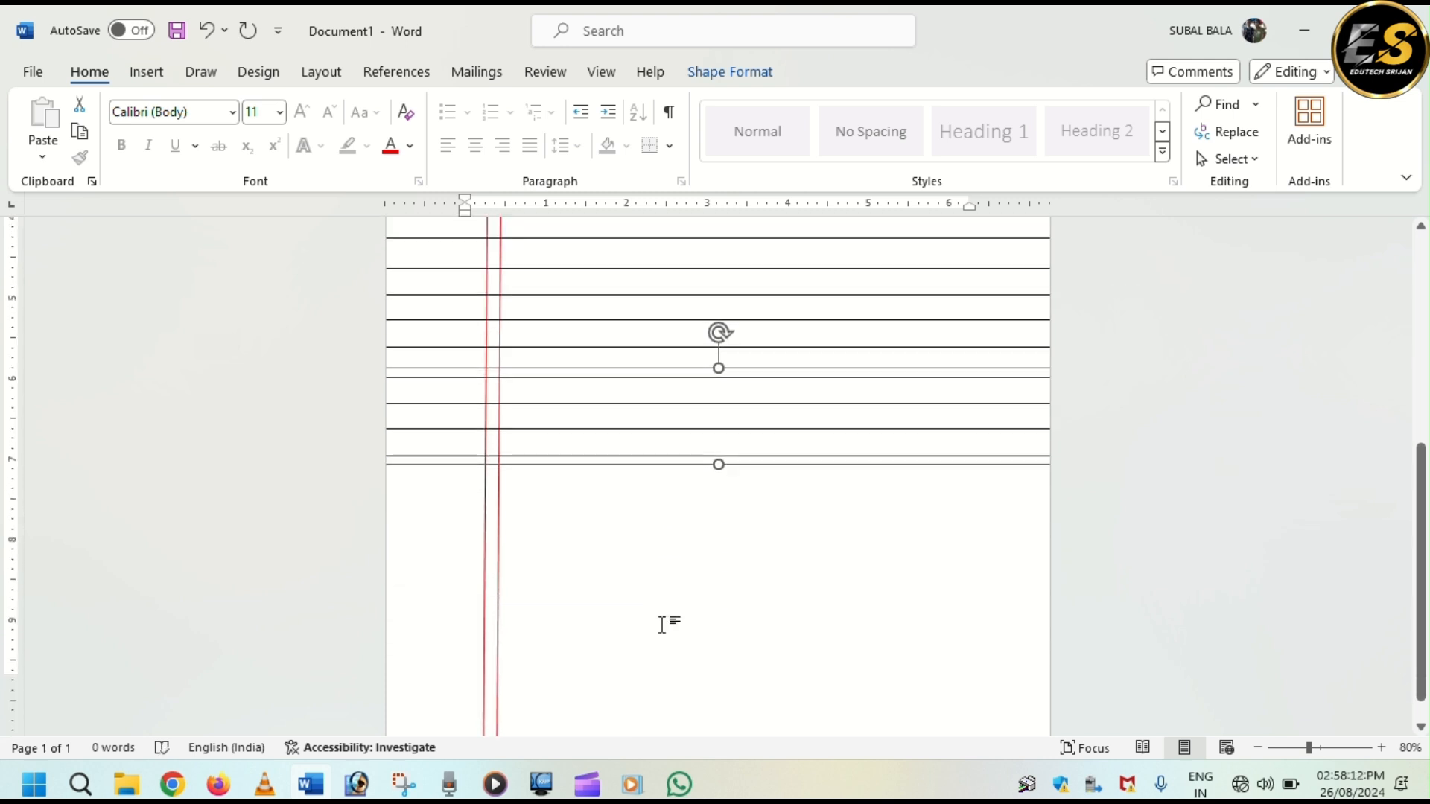
key("ctrl+d")
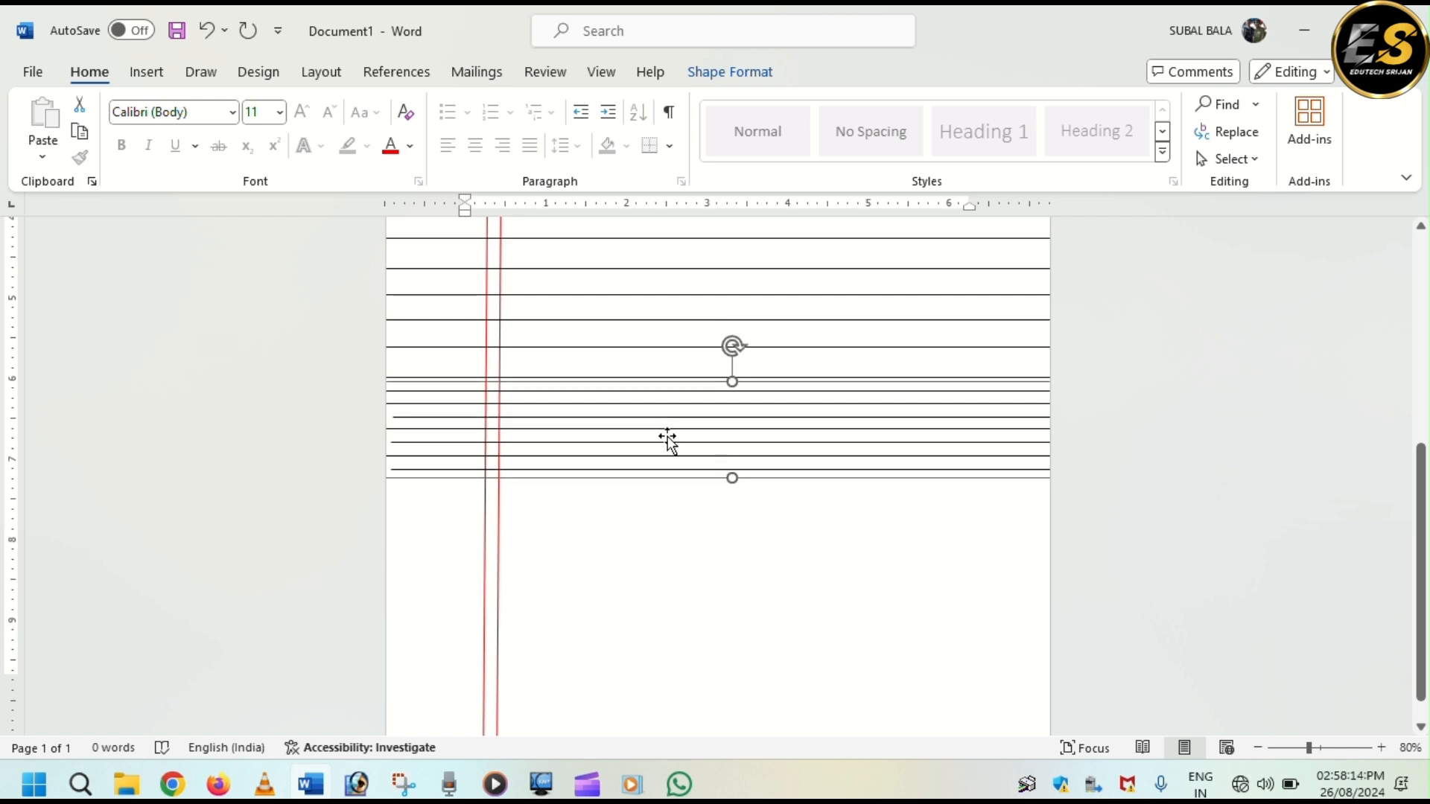
left_click_drag(668, 439, 661, 554)
scroll(652, 594, "down", 1)
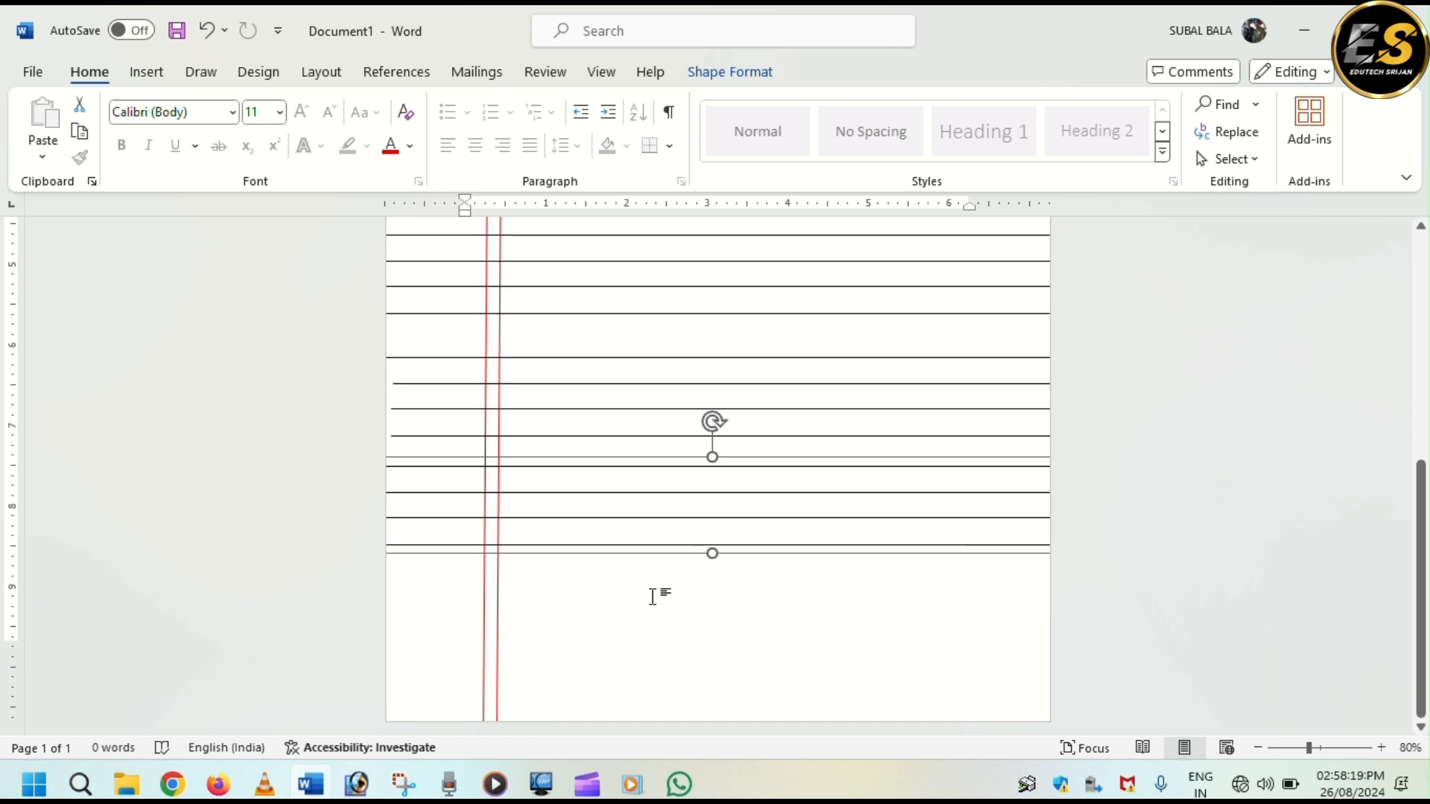
- Add two more copies of the writing-line block below the sixth, continuing down to the page's bottom edge
left_click_drag(639, 491, 620, 758)
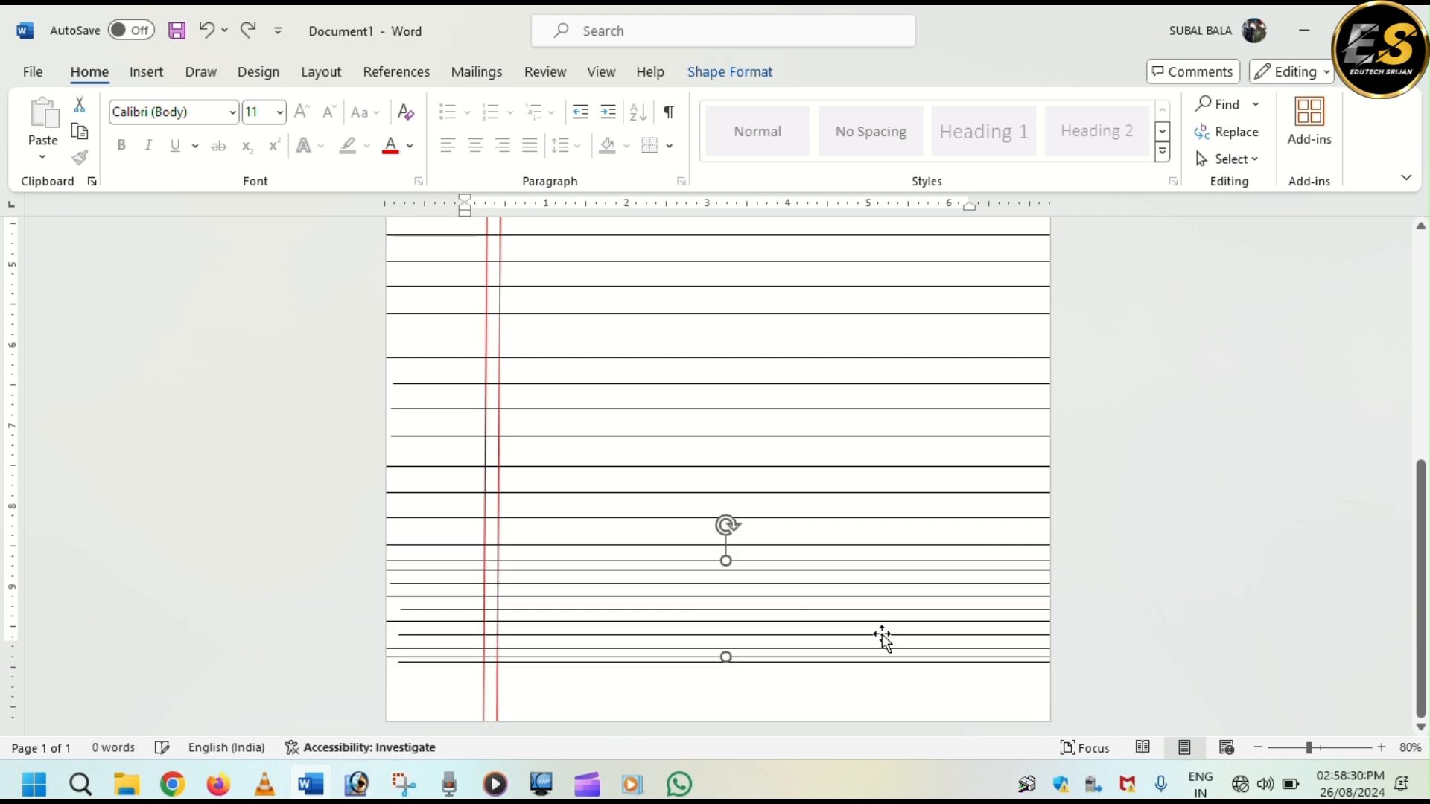
left_click(1257, 747)
left_click(1257, 747)
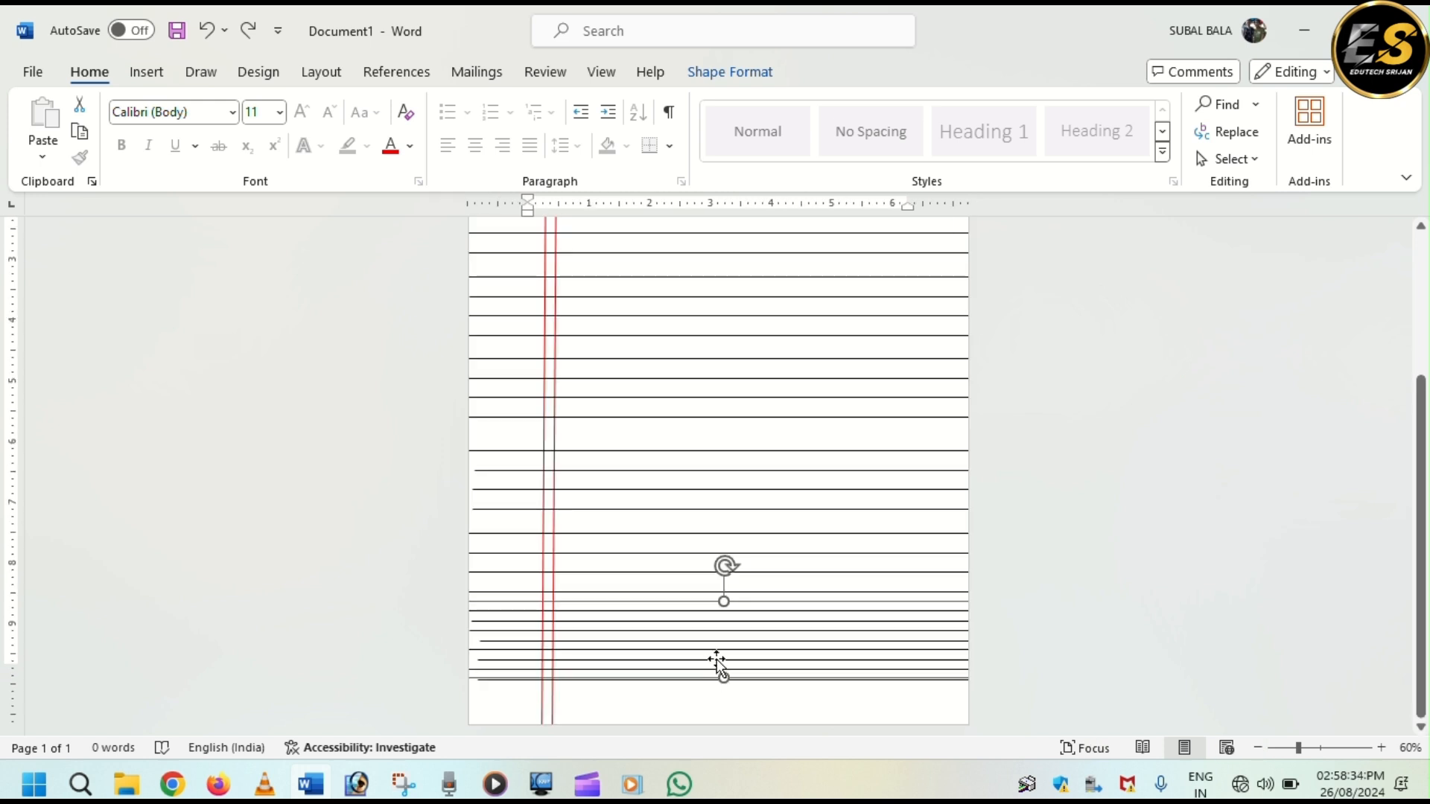
left_click_drag(714, 655, 694, 723)
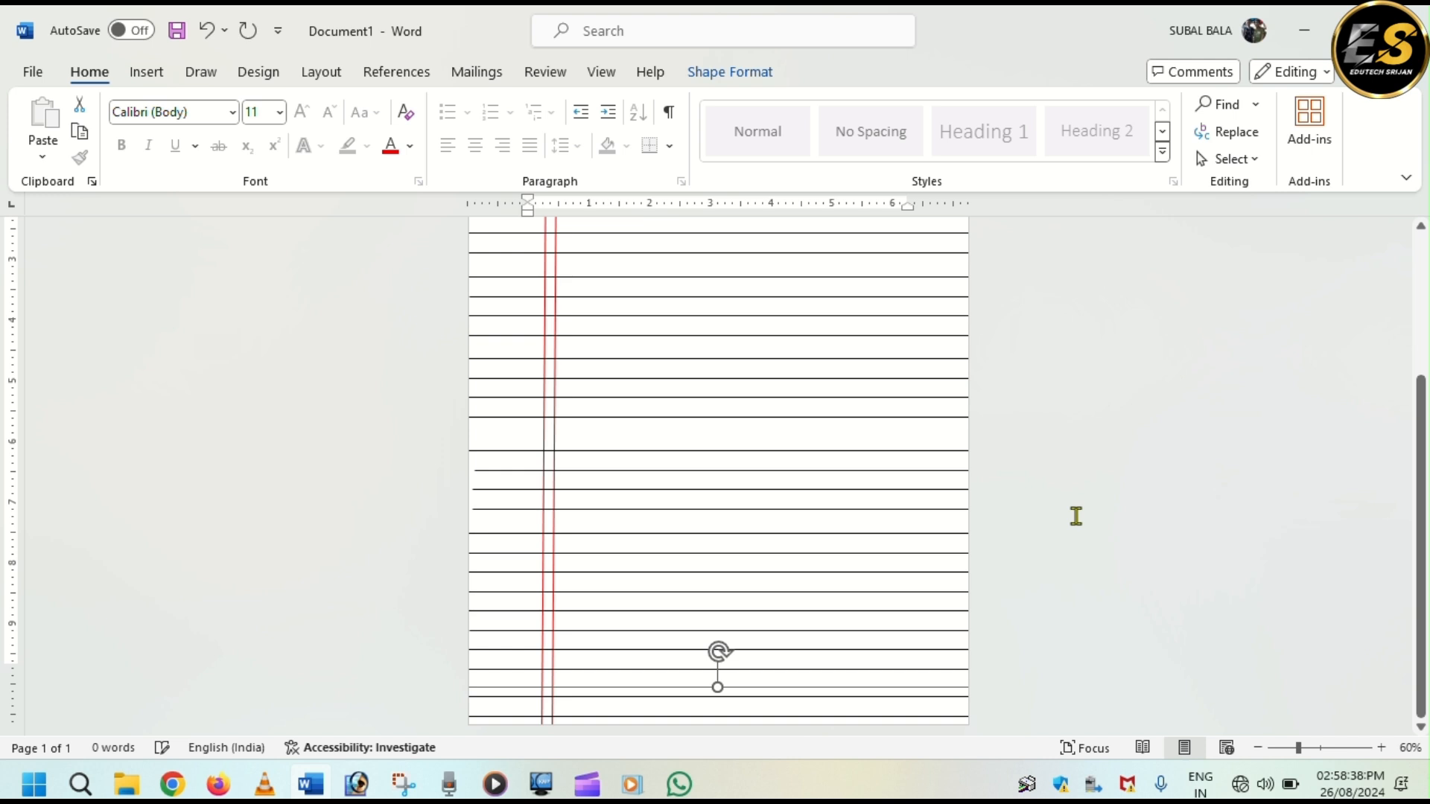
- Zoom out to 40% and delete the last block of lines that runs off the page's bottom edge
left_click(1257, 748)
left_click(1257, 747)
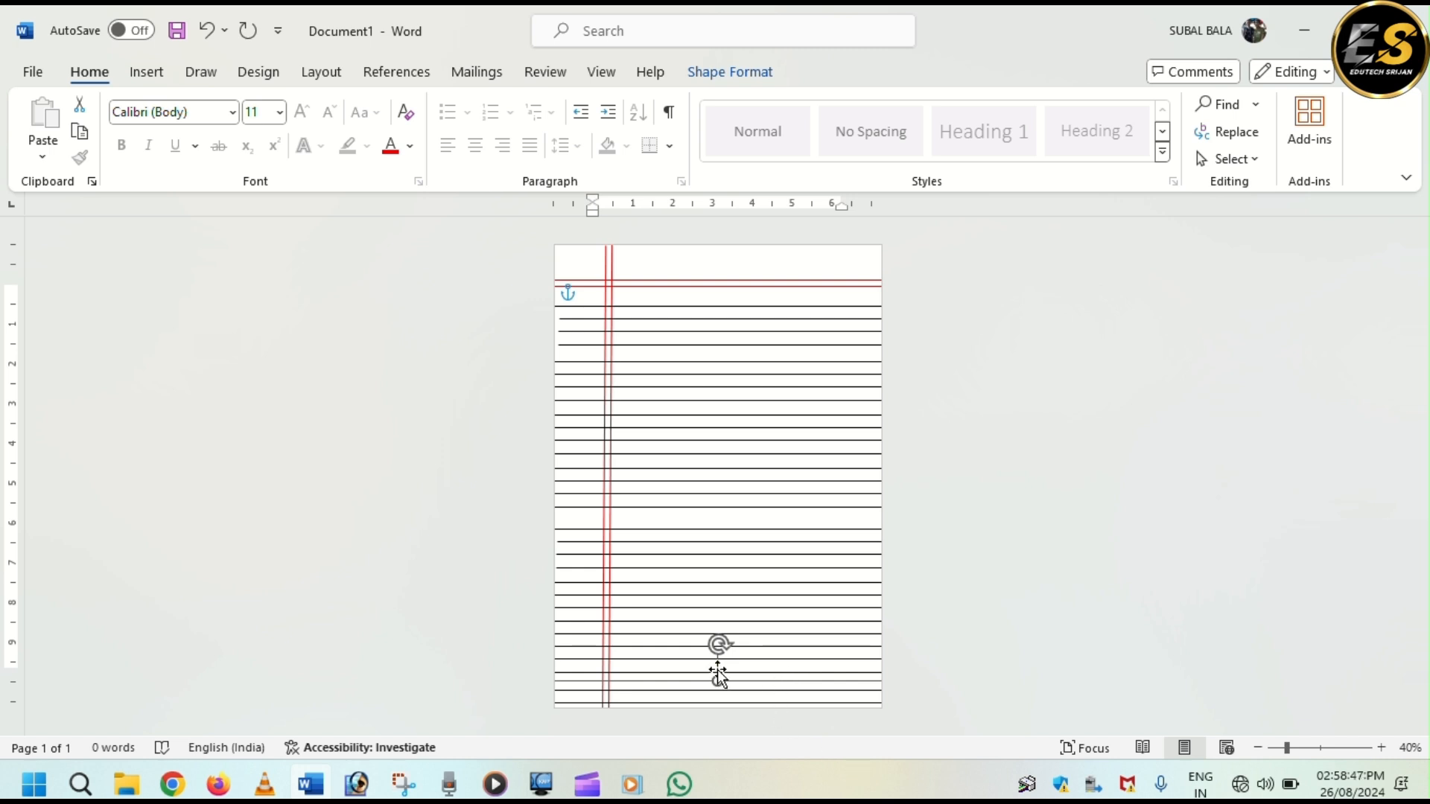
key("Delete")
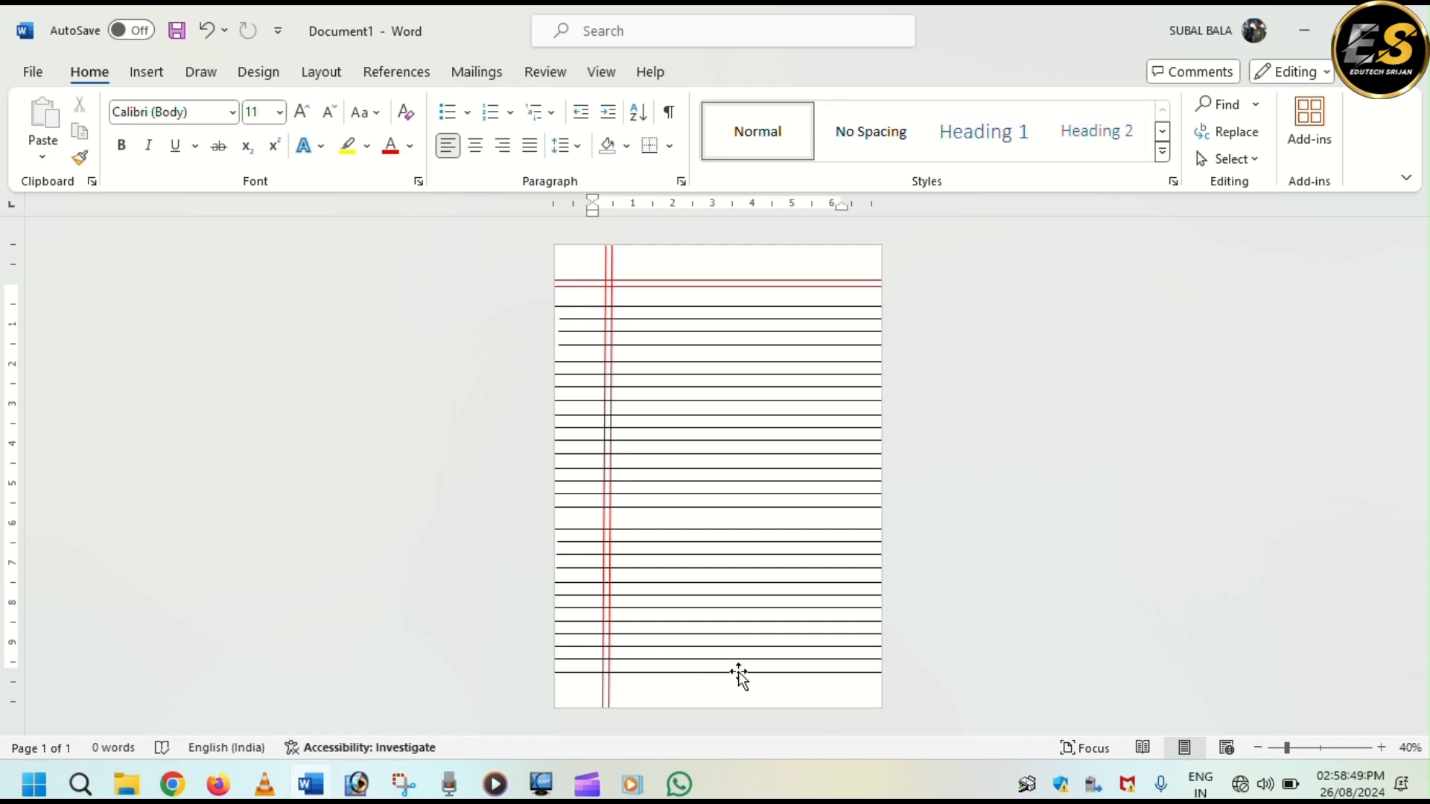
- Nudge the first block of writing lines left towards the page edge and the fifth block slightly up
left_click(661, 333)
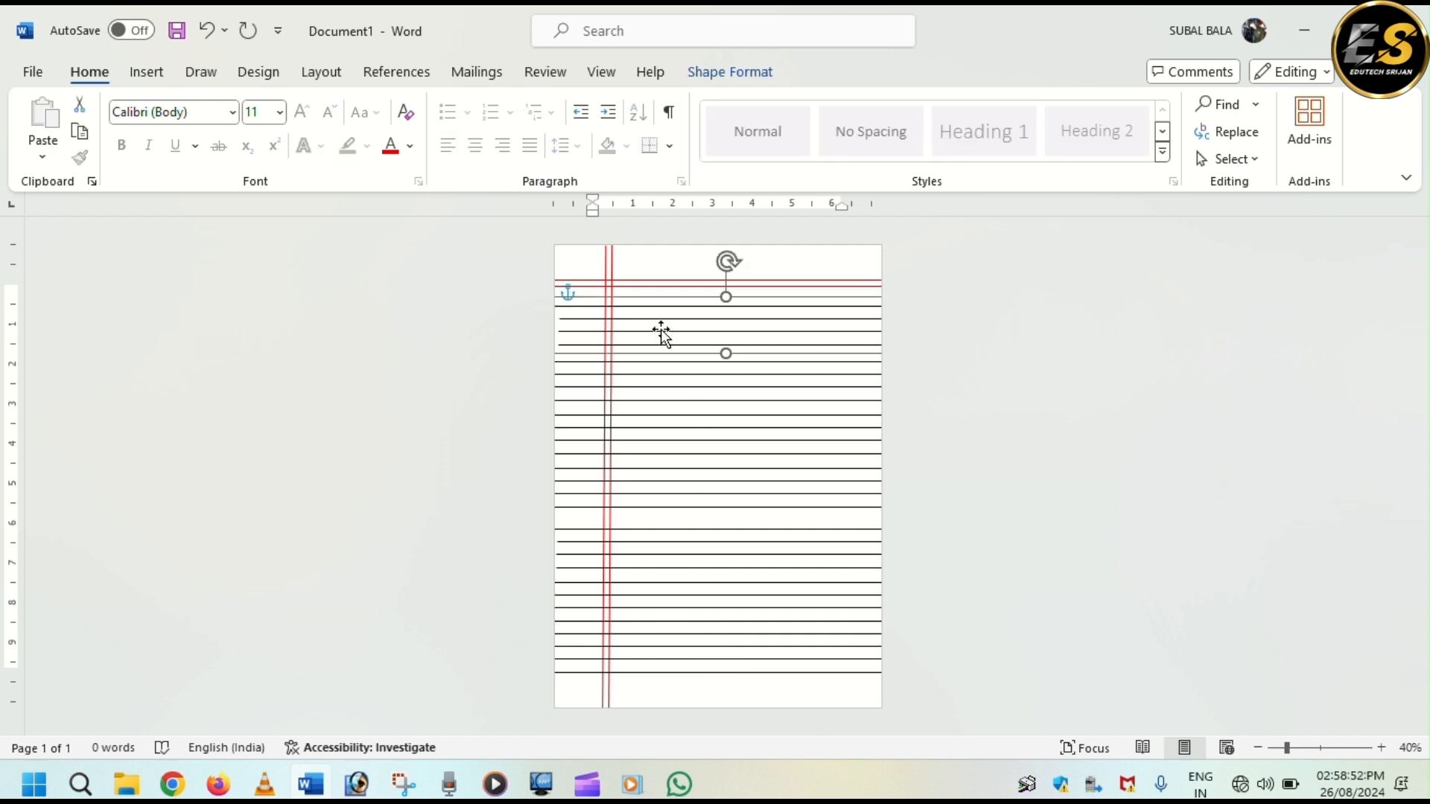
key("Left")
key("Left")
key("Left")
key("Left")
key("Left")
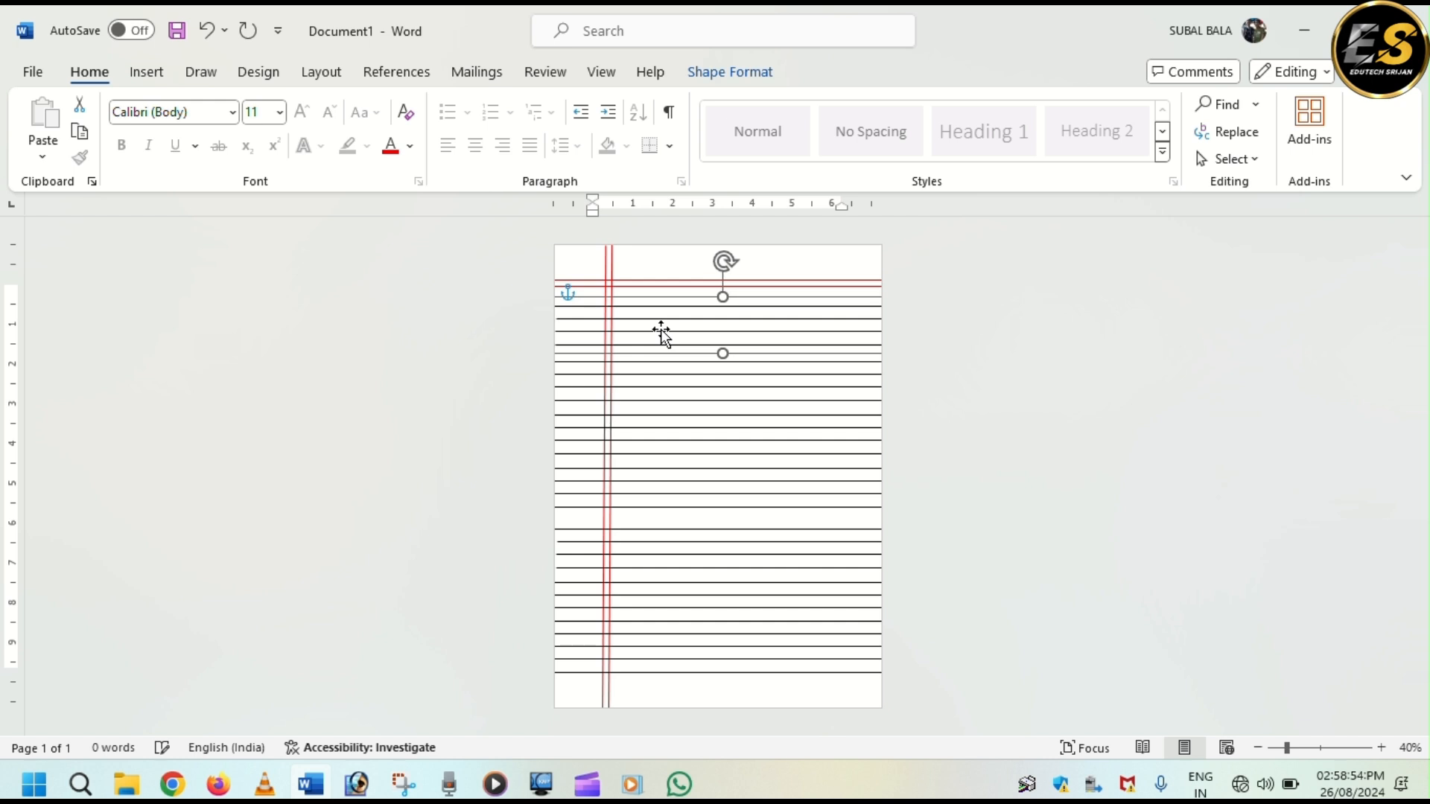
left_click_drag(659, 329, 663, 556)
key("Up")
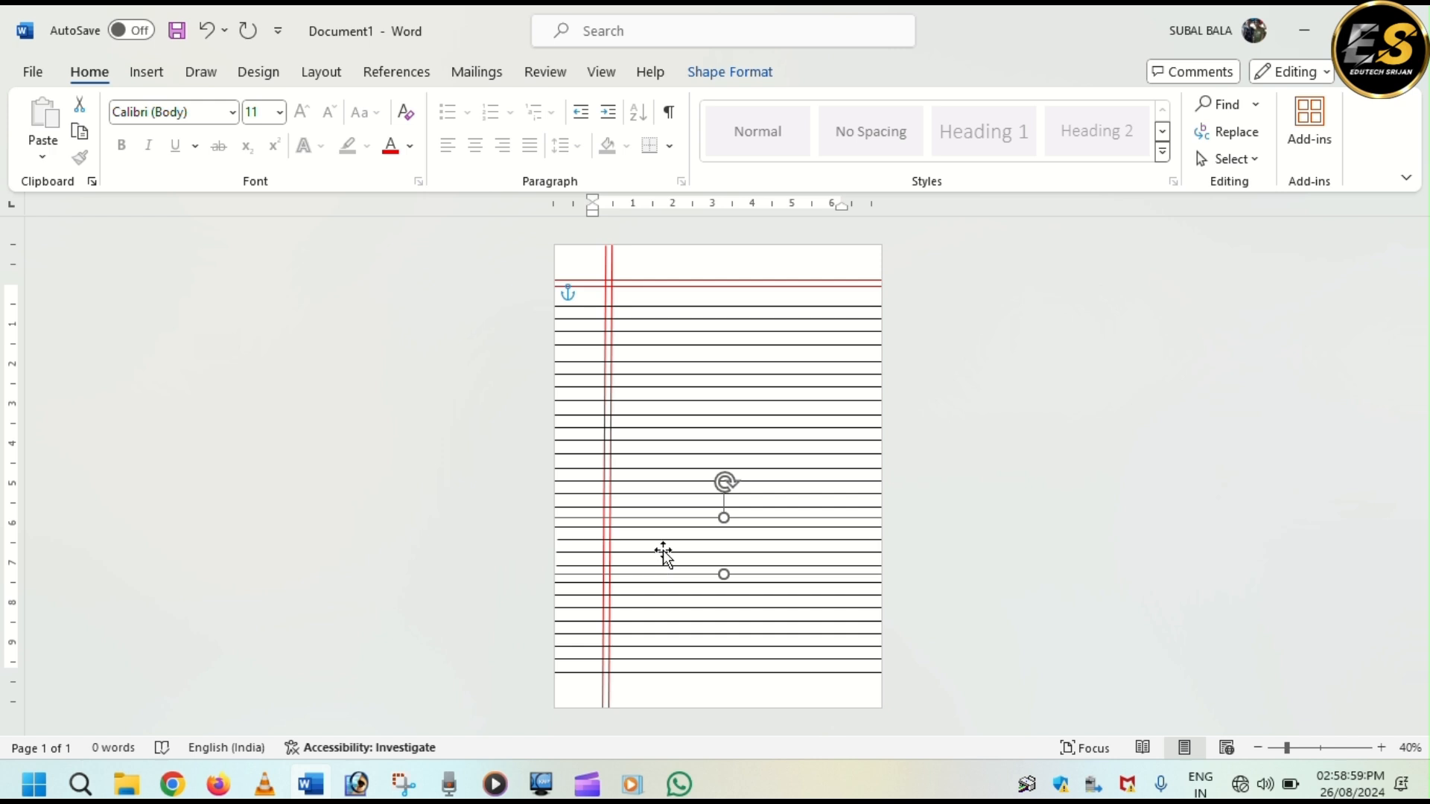
- Align the first block with the left page edge, and nudge the first and fifth blocks slightly up
key("ctrl+z")
key("ctrl+z")
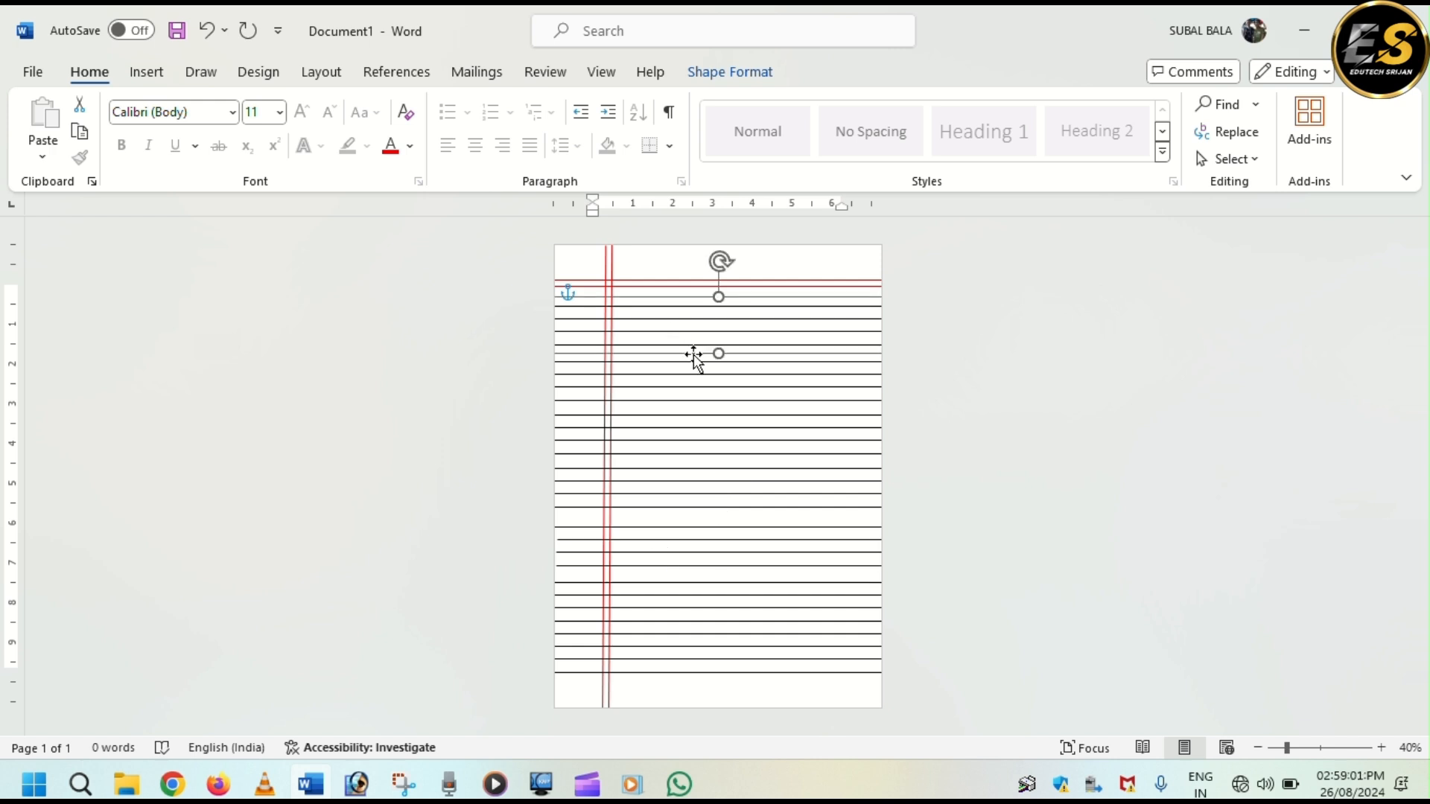
key("Up")
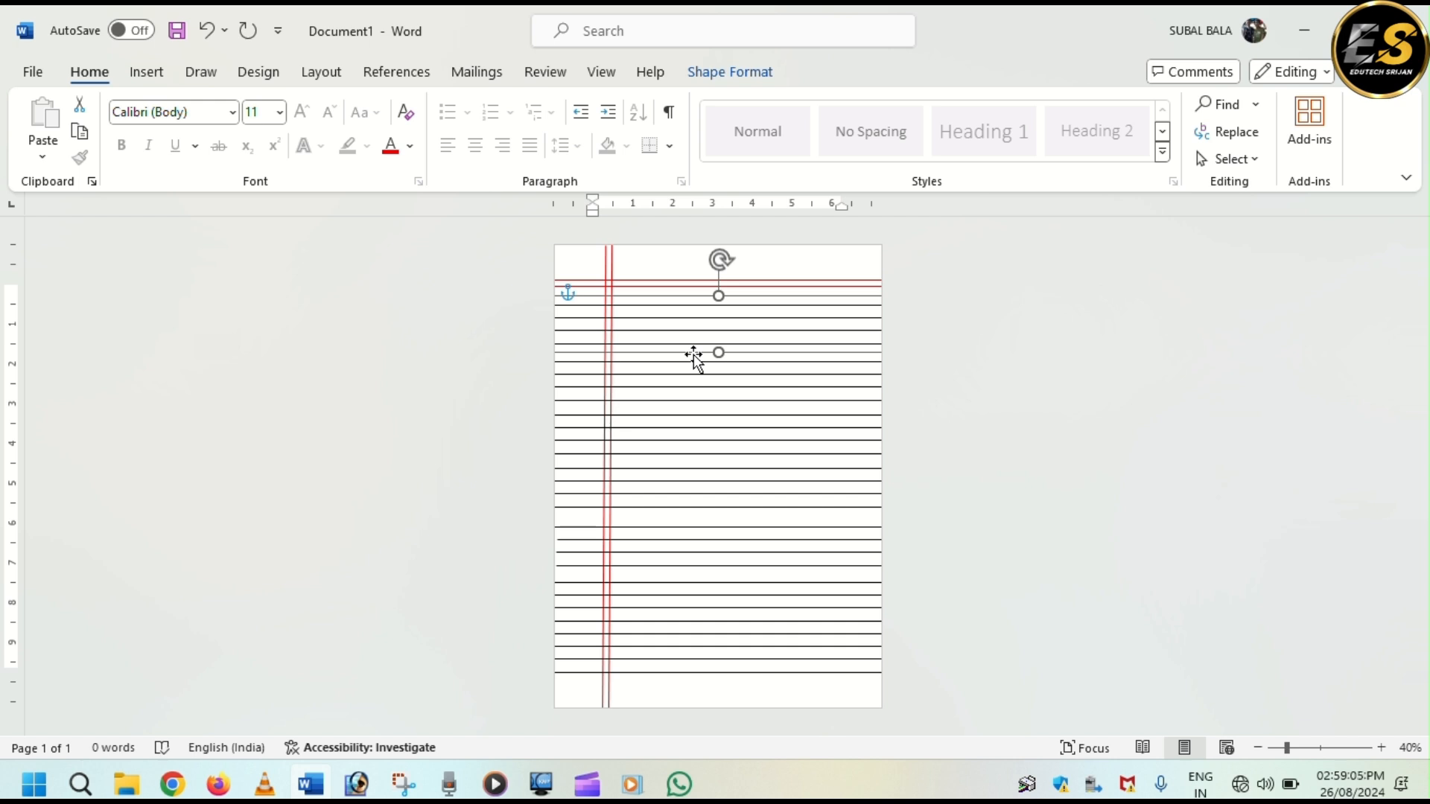
left_click(807, 268)
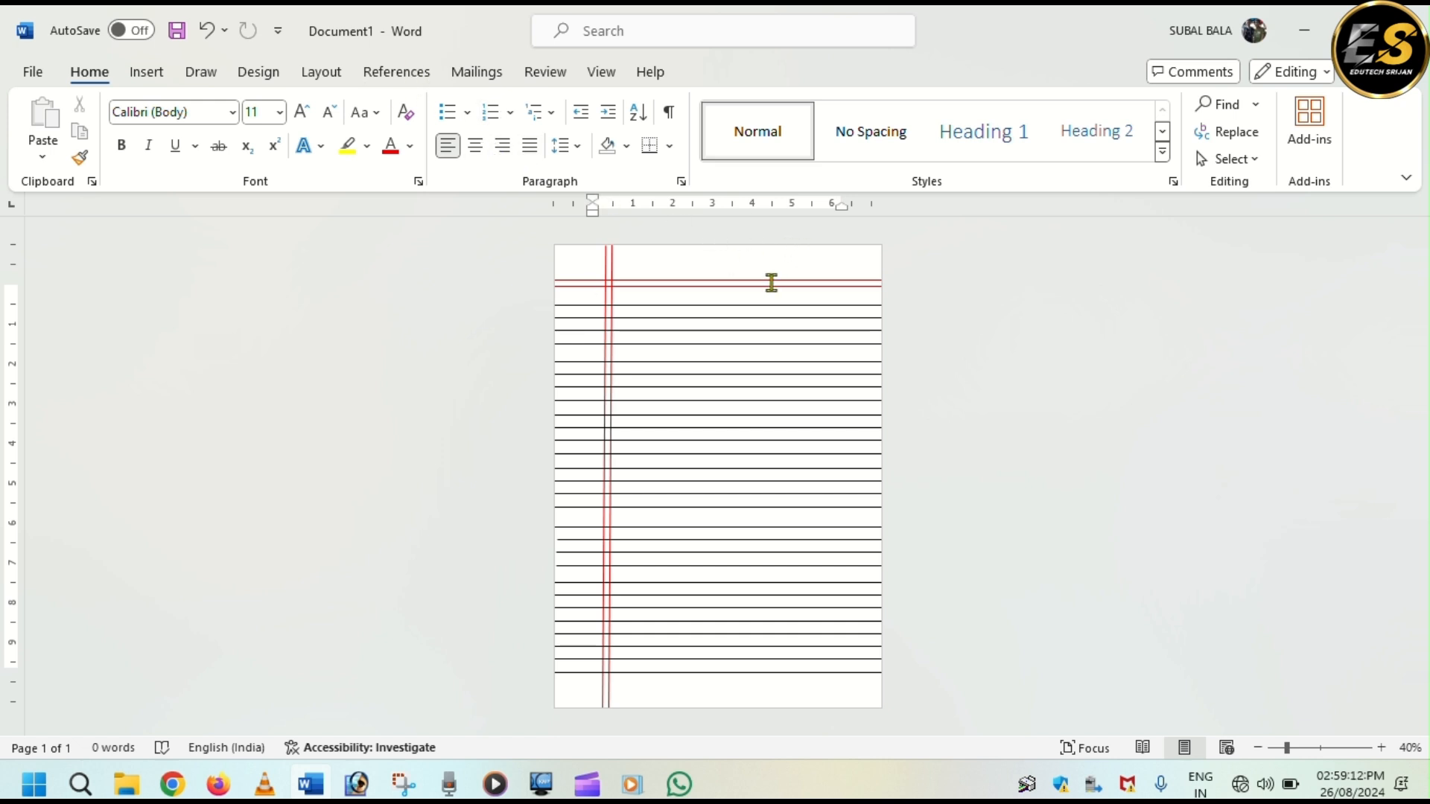
left_click(689, 318)
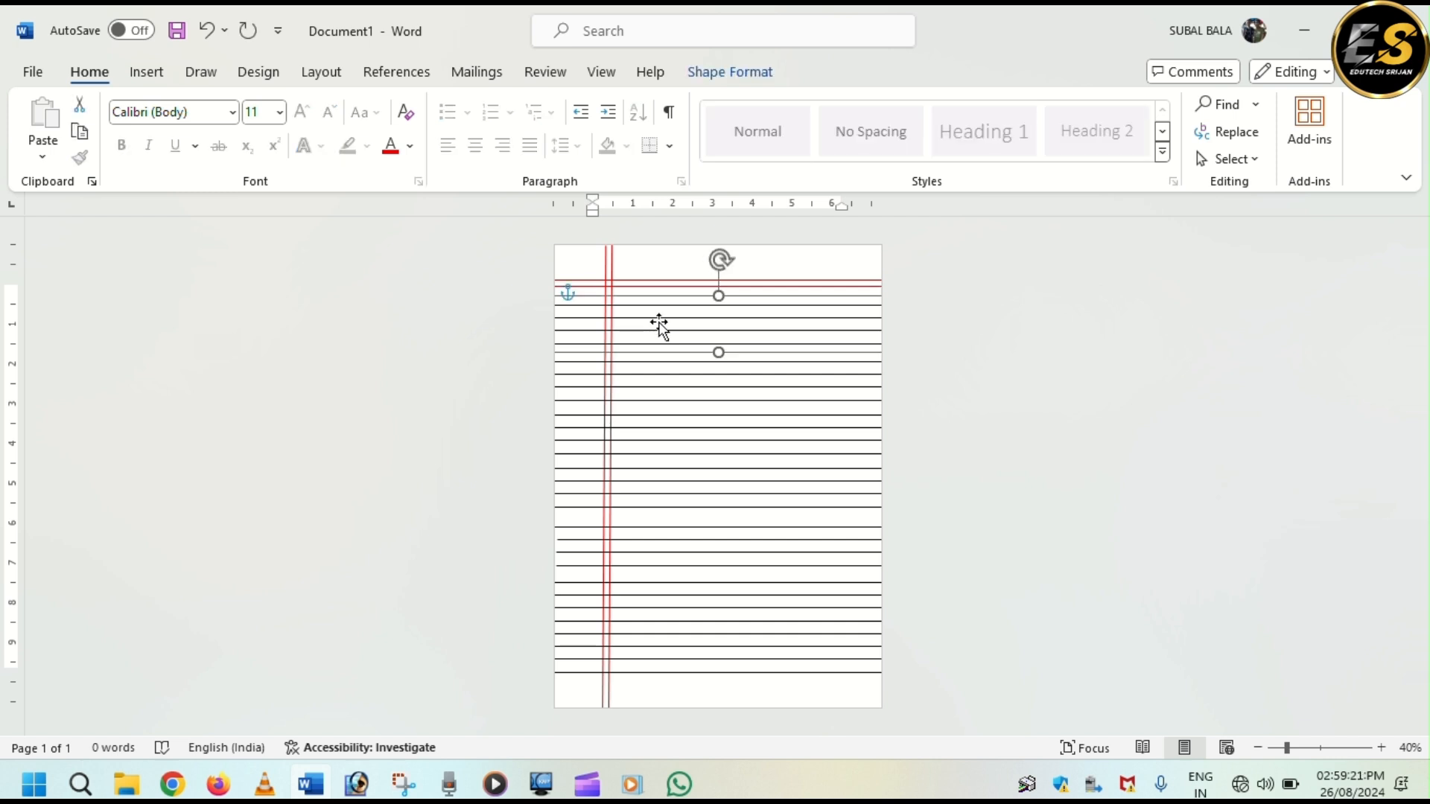
left_click_drag(659, 324, 688, 538)
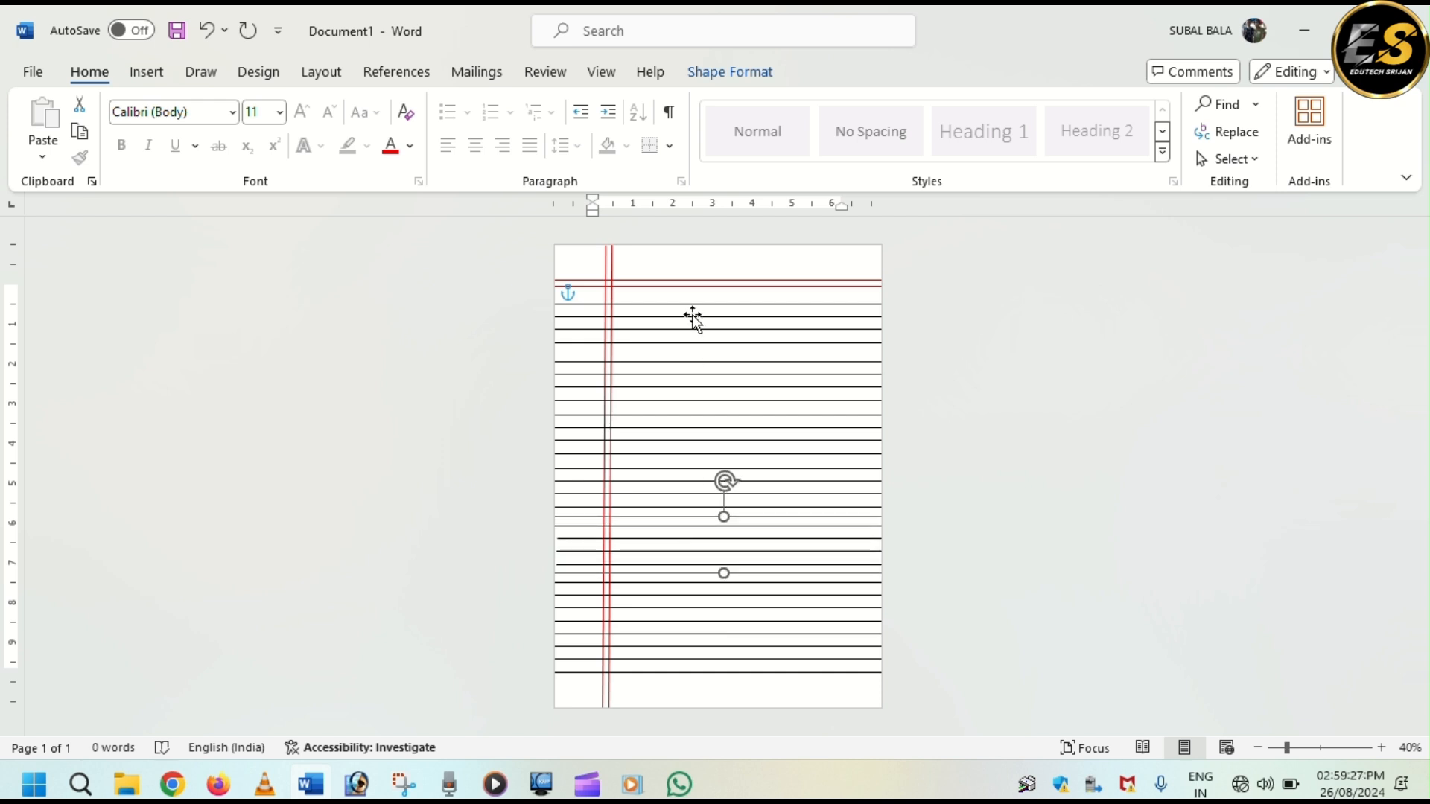
- Select the first, third, fifth and last blocks of writing lines together and group them
left_click(694, 328)
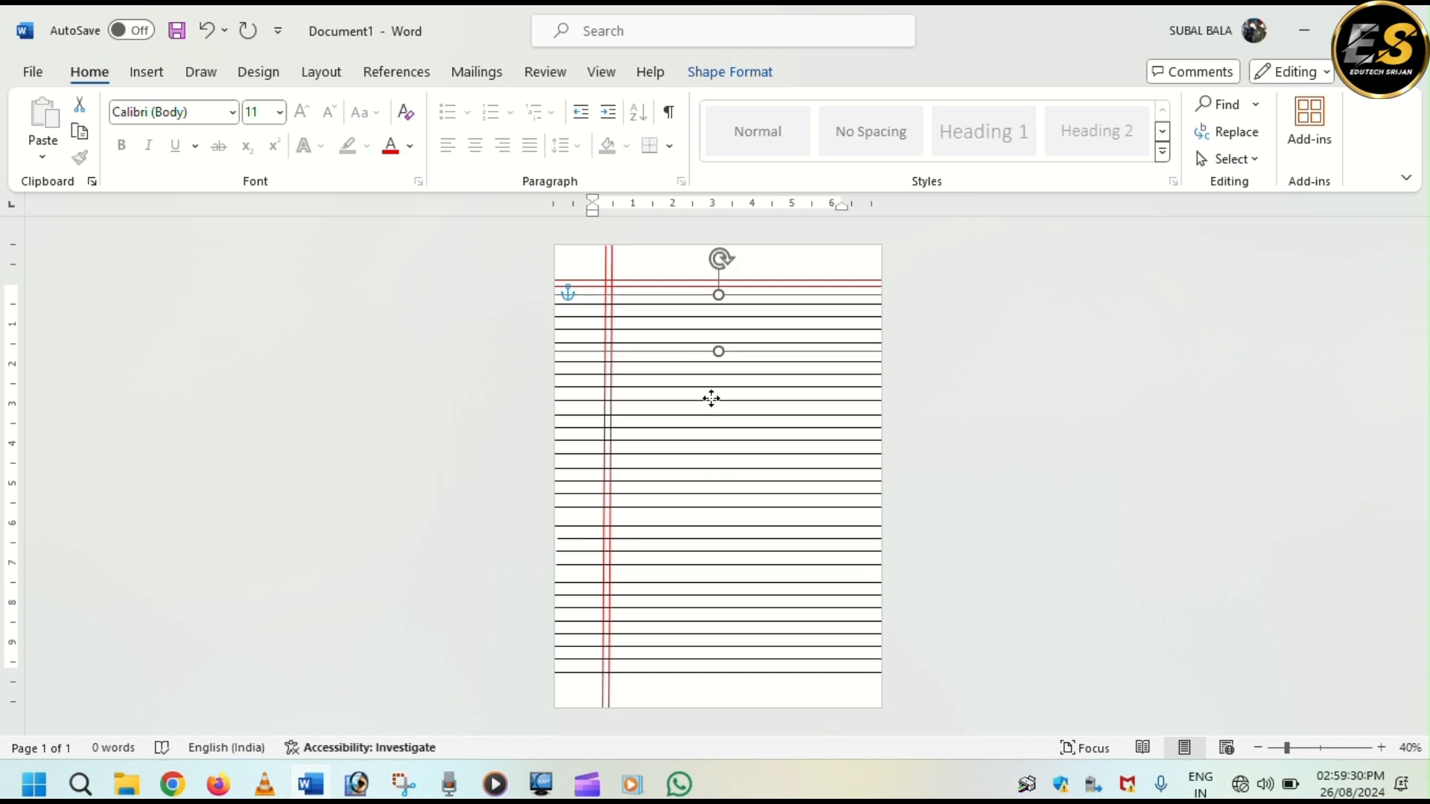
left_click(712, 399, "ctrl")
left_click(692, 449, "ctrl")
left_click(702, 514, "ctrl")
left_click(708, 557, "ctrl")
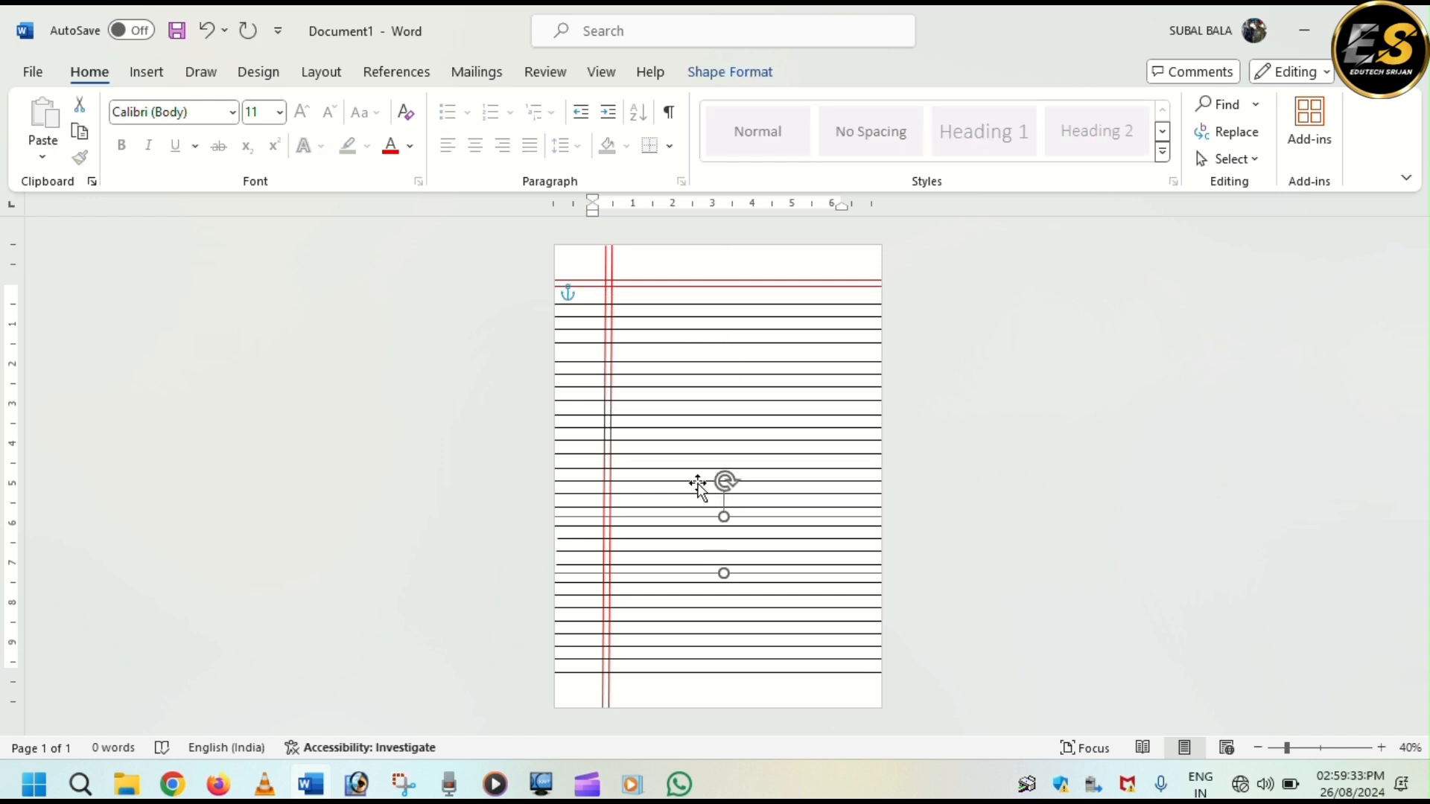
left_click(711, 440, "ctrl")
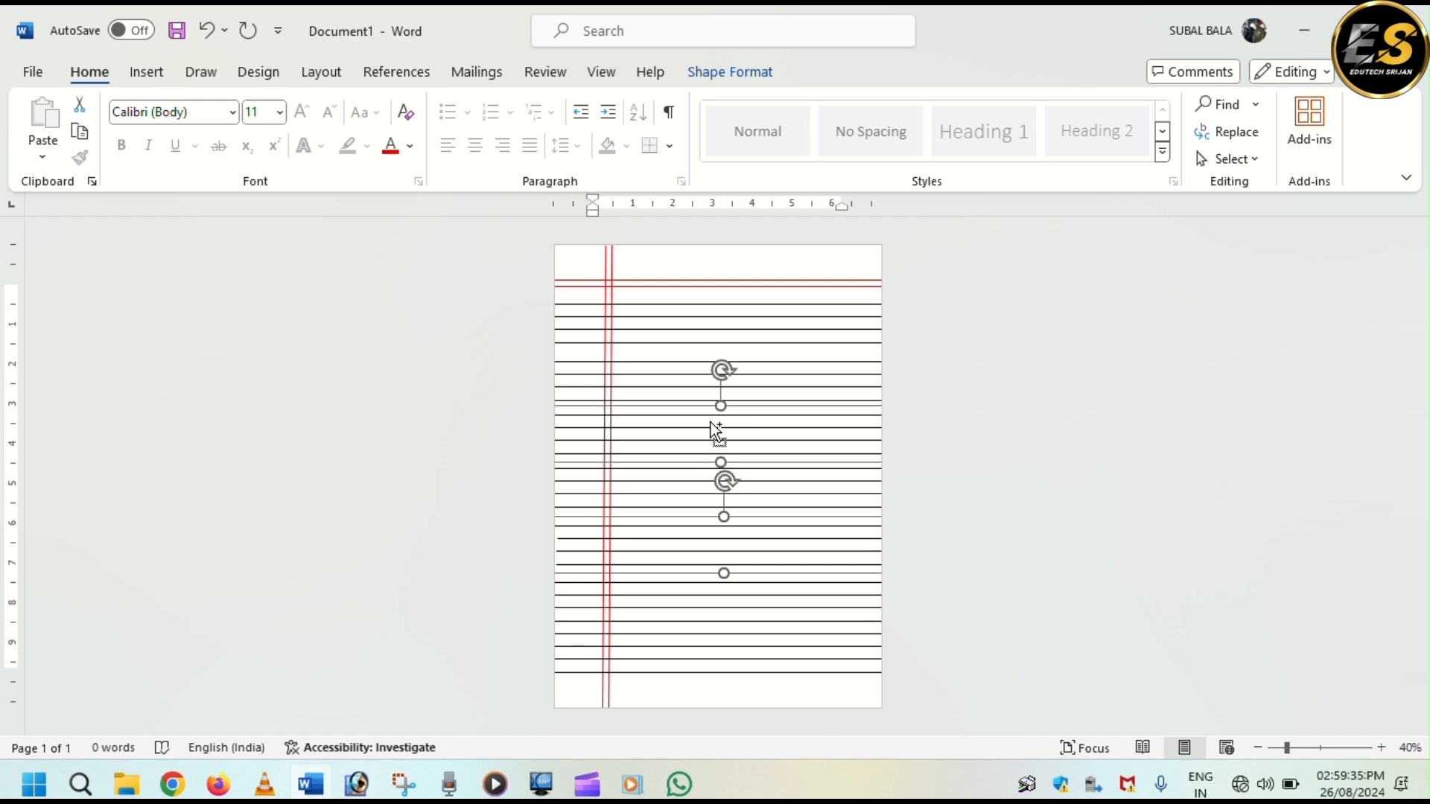
left_click(679, 342, "ctrl")
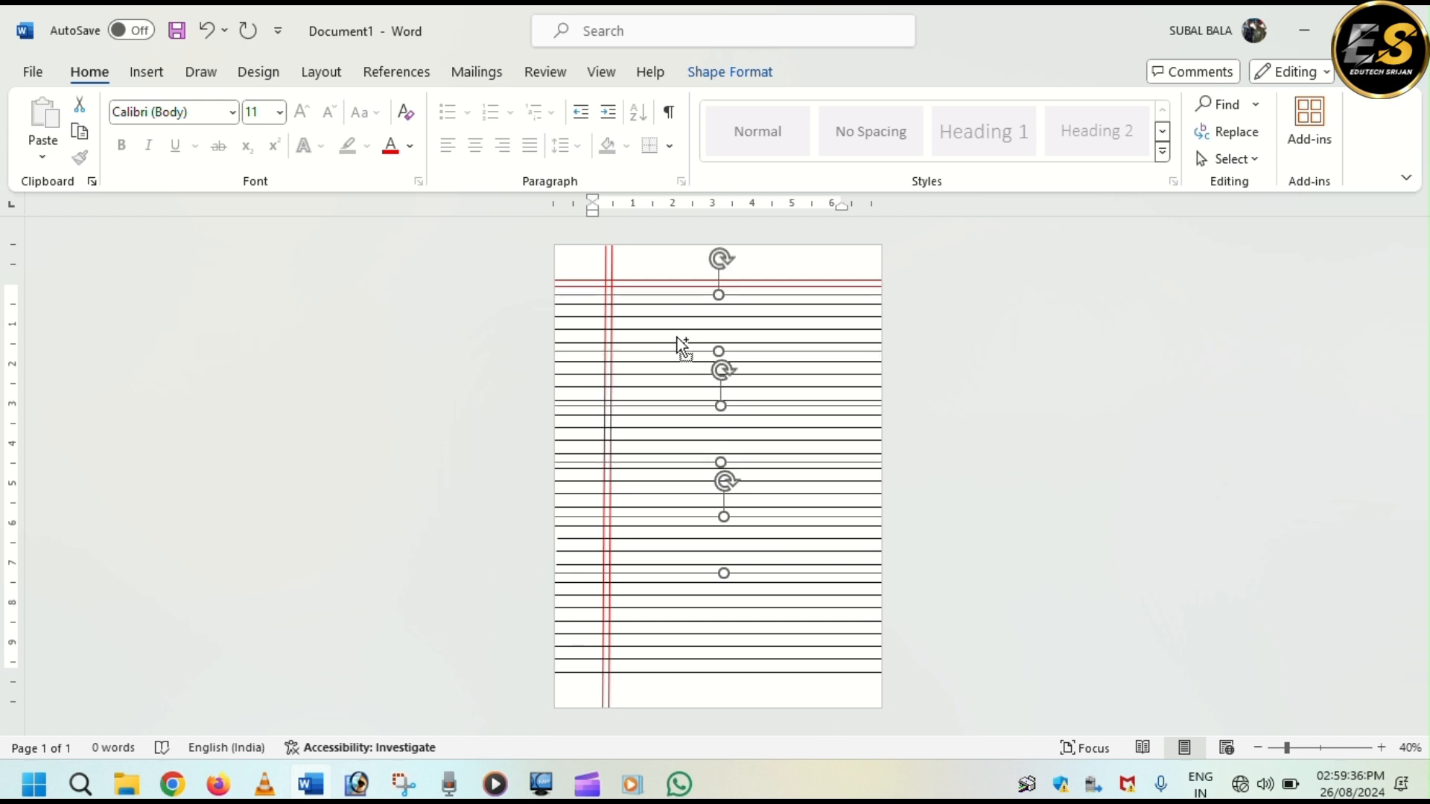
left_click(728, 638, "ctrl")
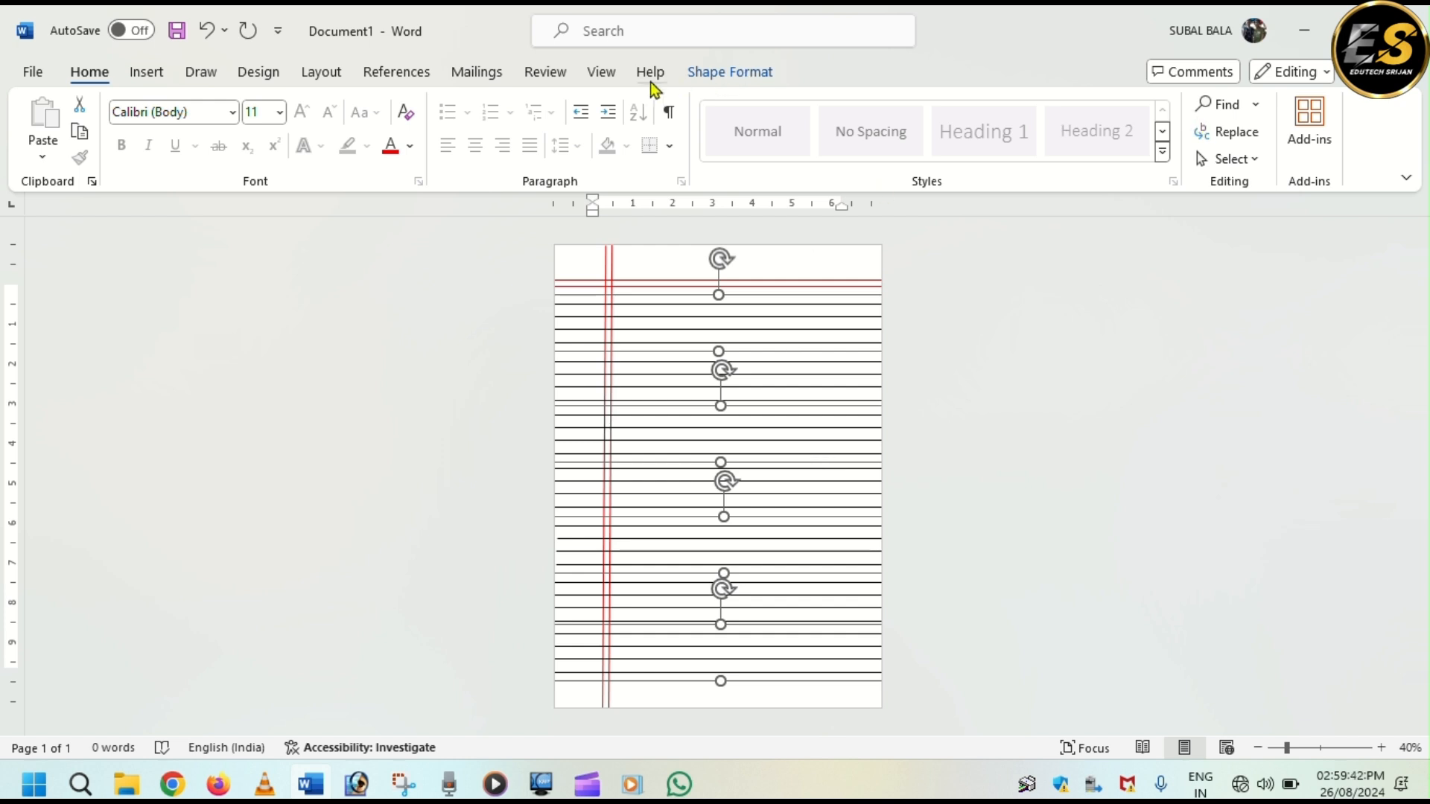
left_click(730, 73)
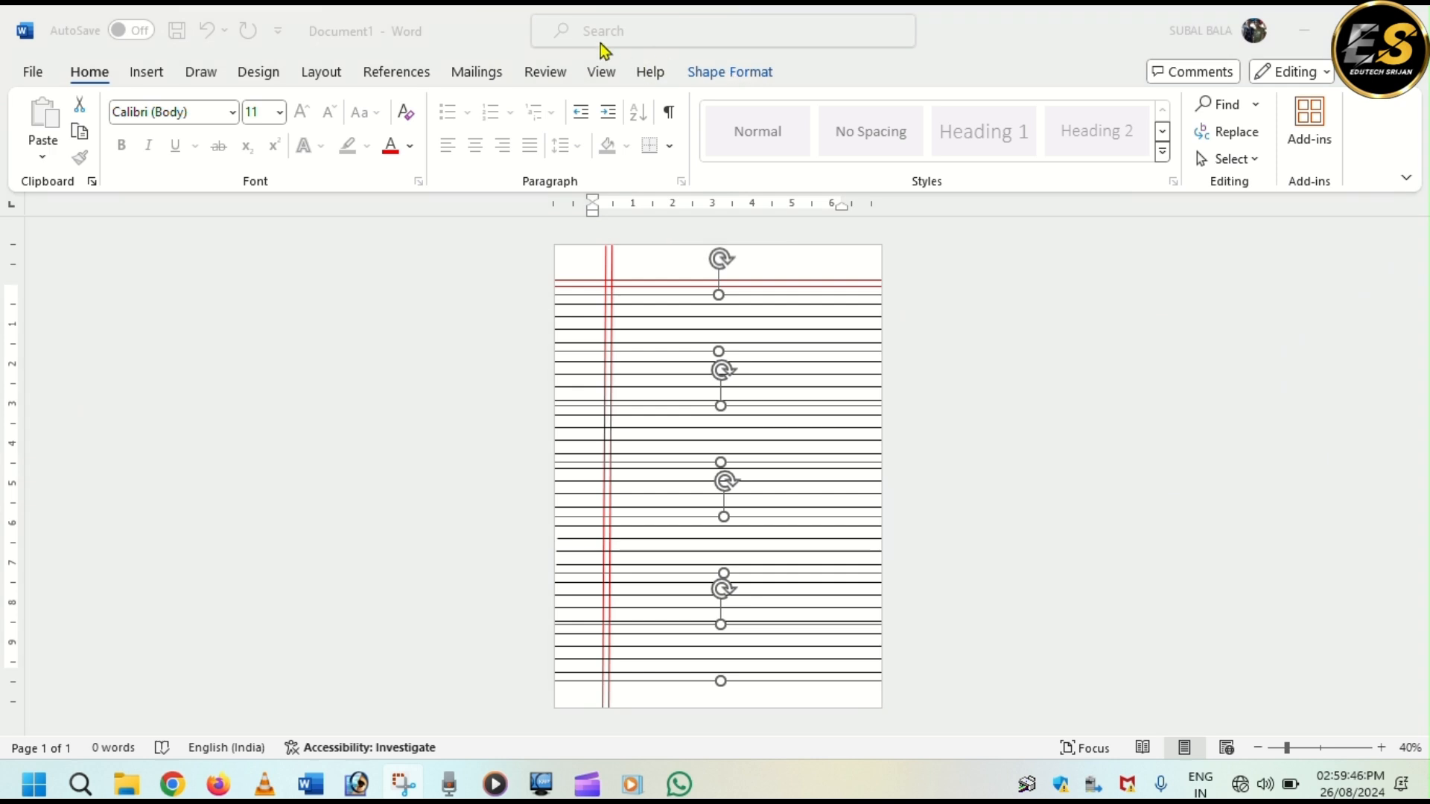
left_click(719, 77)
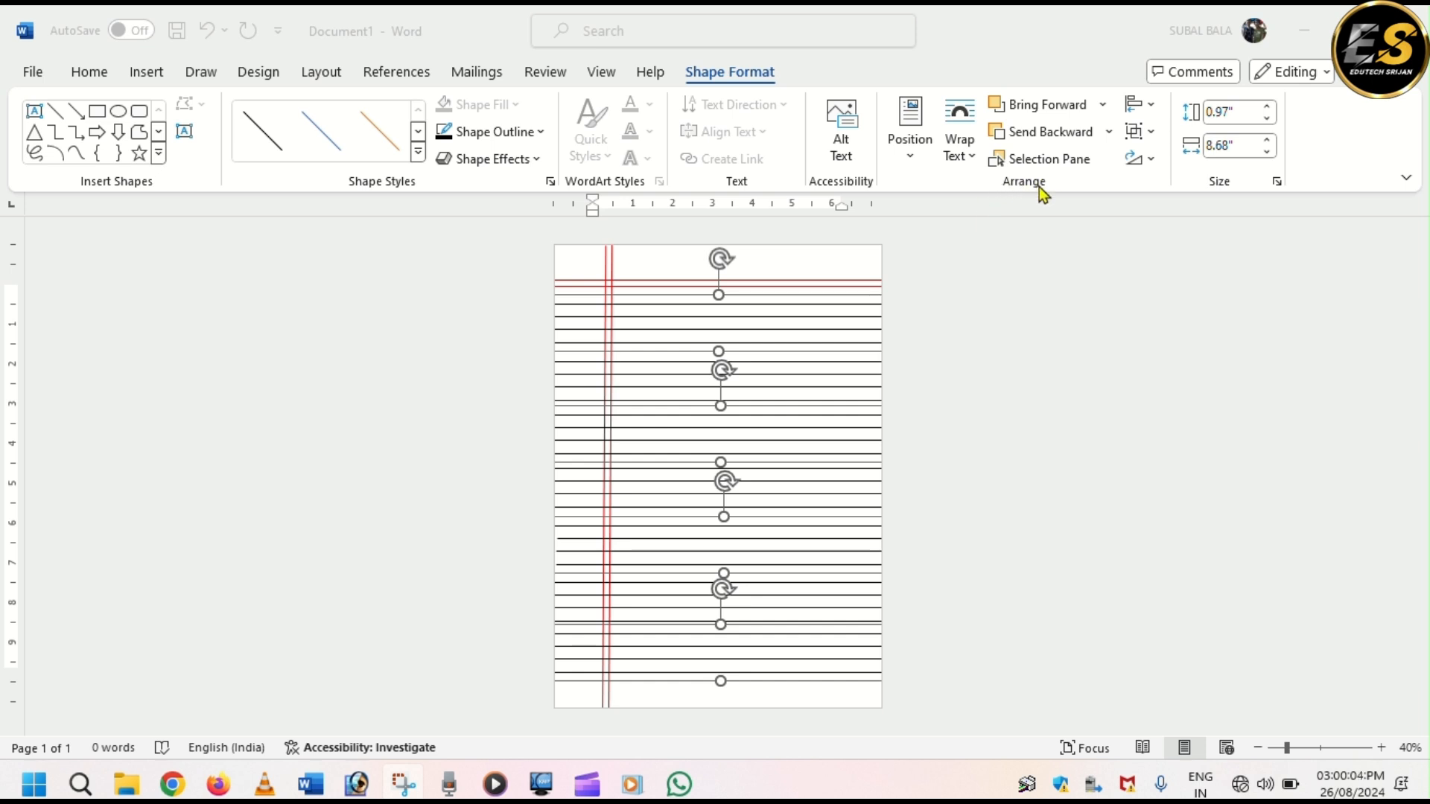
left_click(1139, 135)
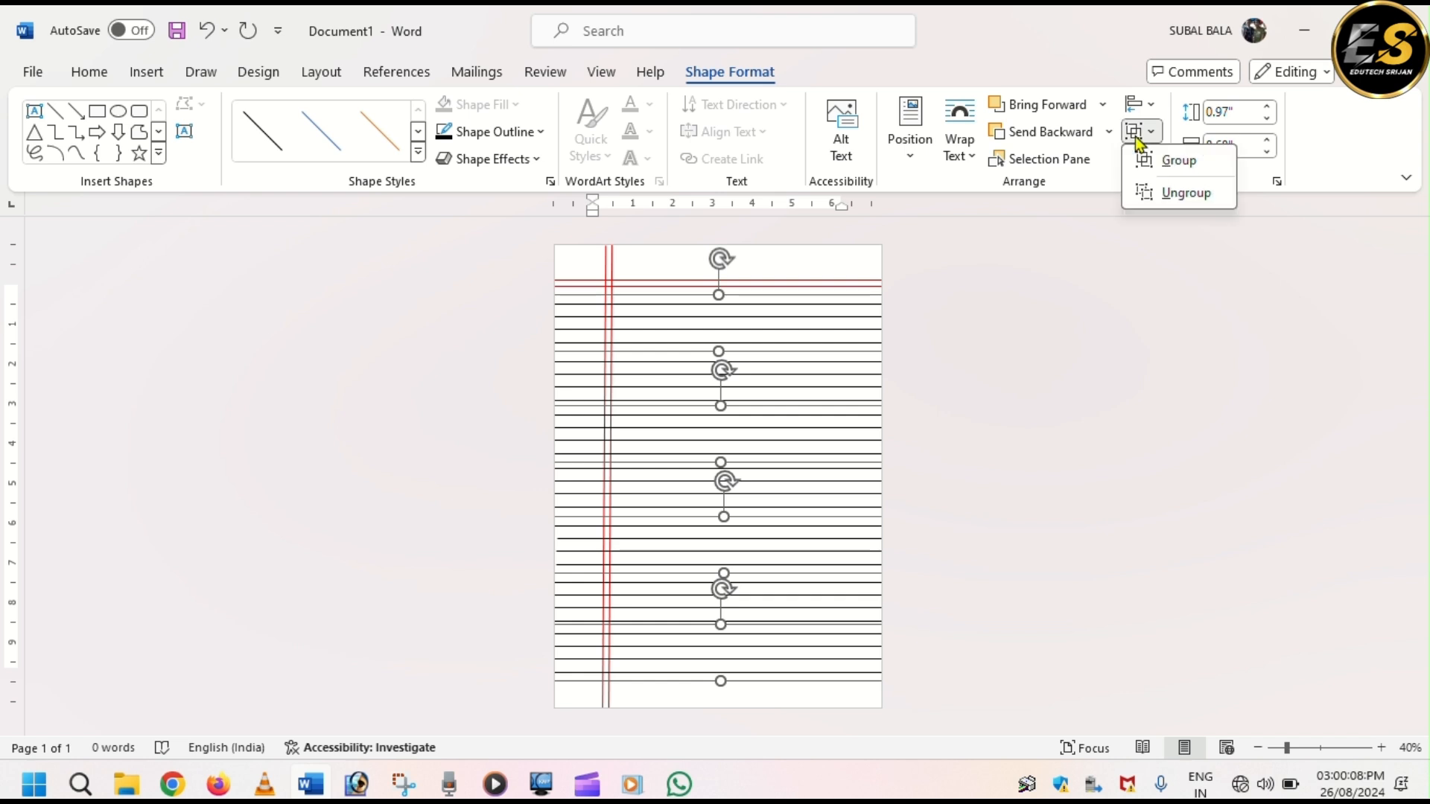
left_click(1176, 160)
left_click(1034, 396)
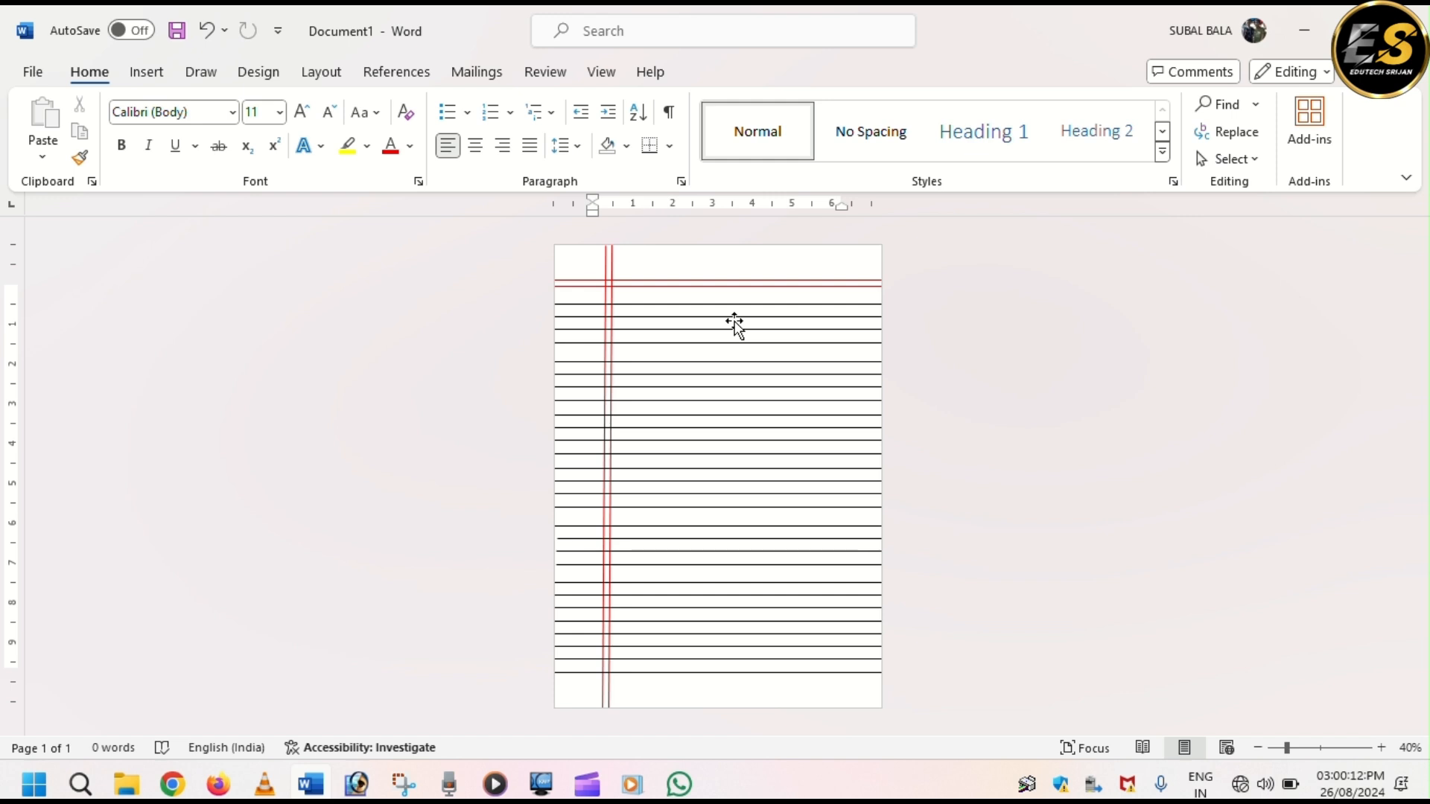
- Insert a horizontal scroll shape about 0.61" high and 2.76" wide in the page's upper-right corner above the red header lines
left_click(151, 77)
left_click(292, 107)
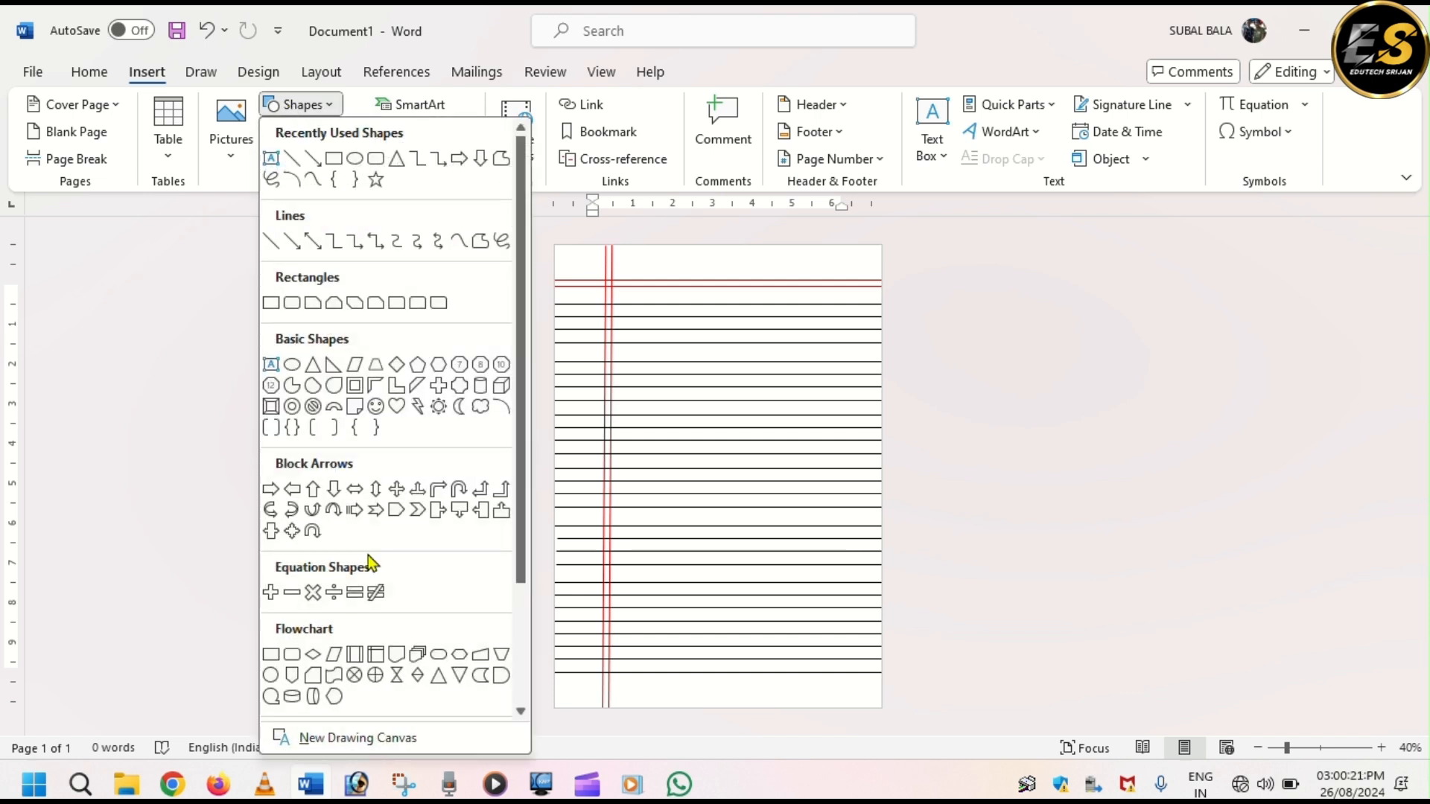
scroll(371, 564, "down", 2)
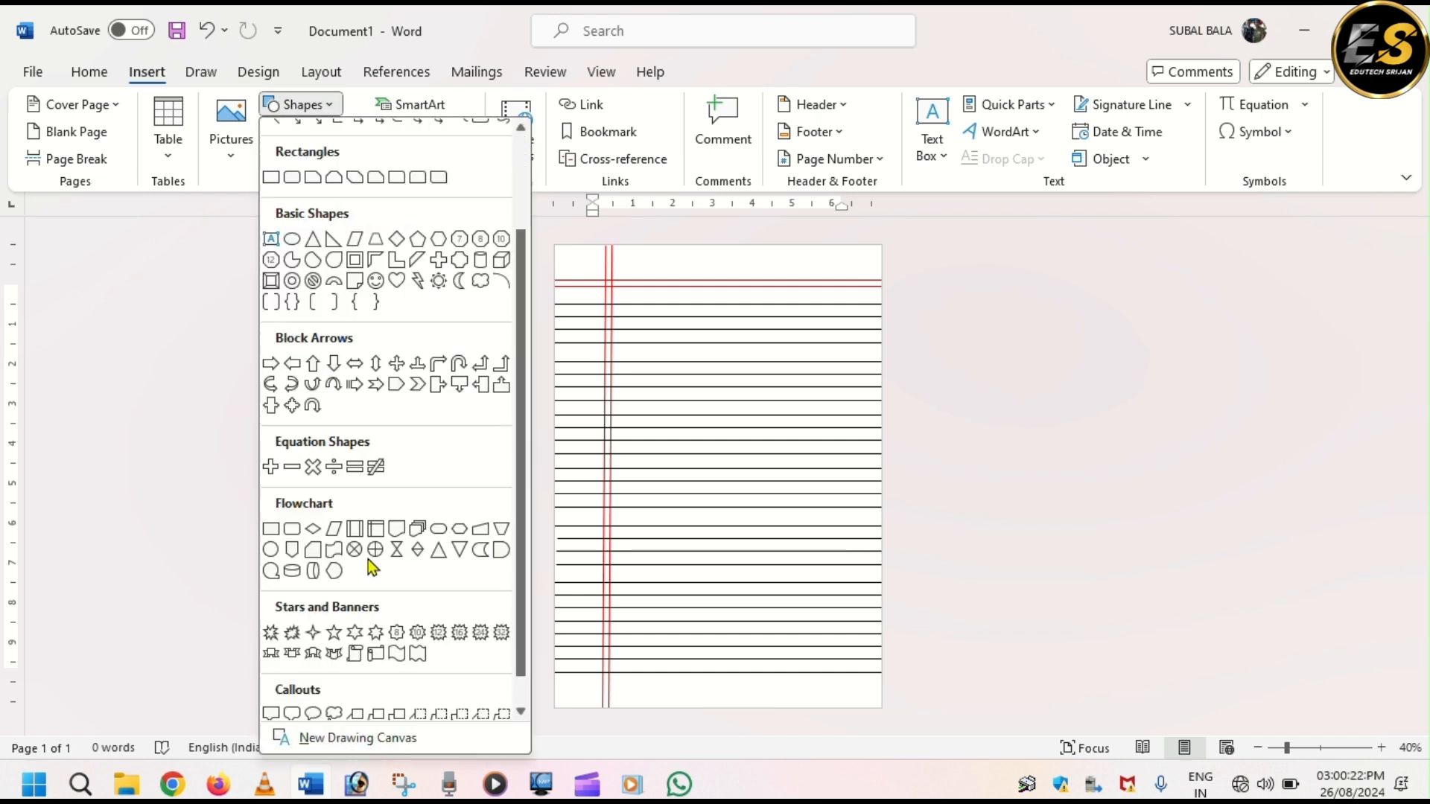
left_click(376, 655)
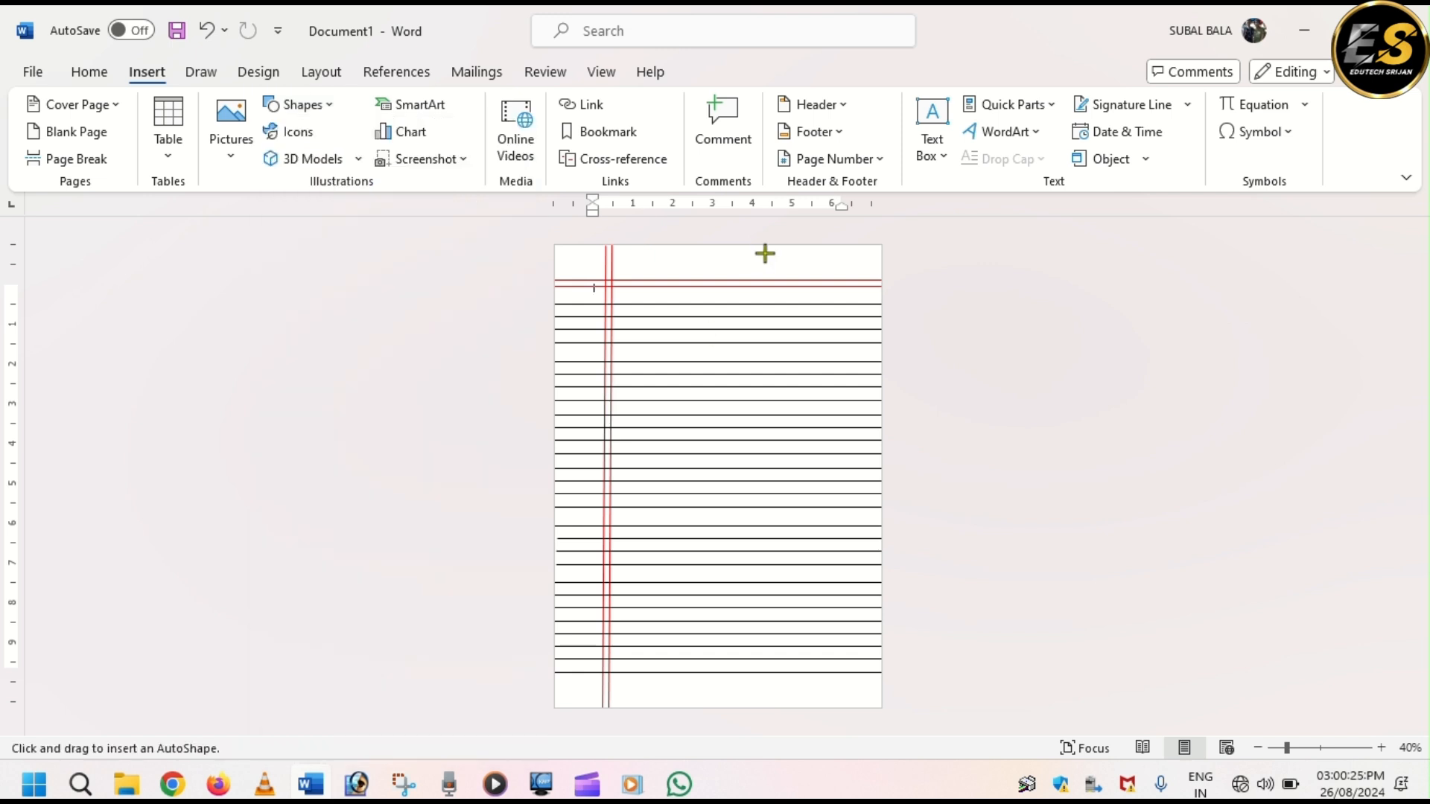
left_click_drag(765, 254, 874, 277)
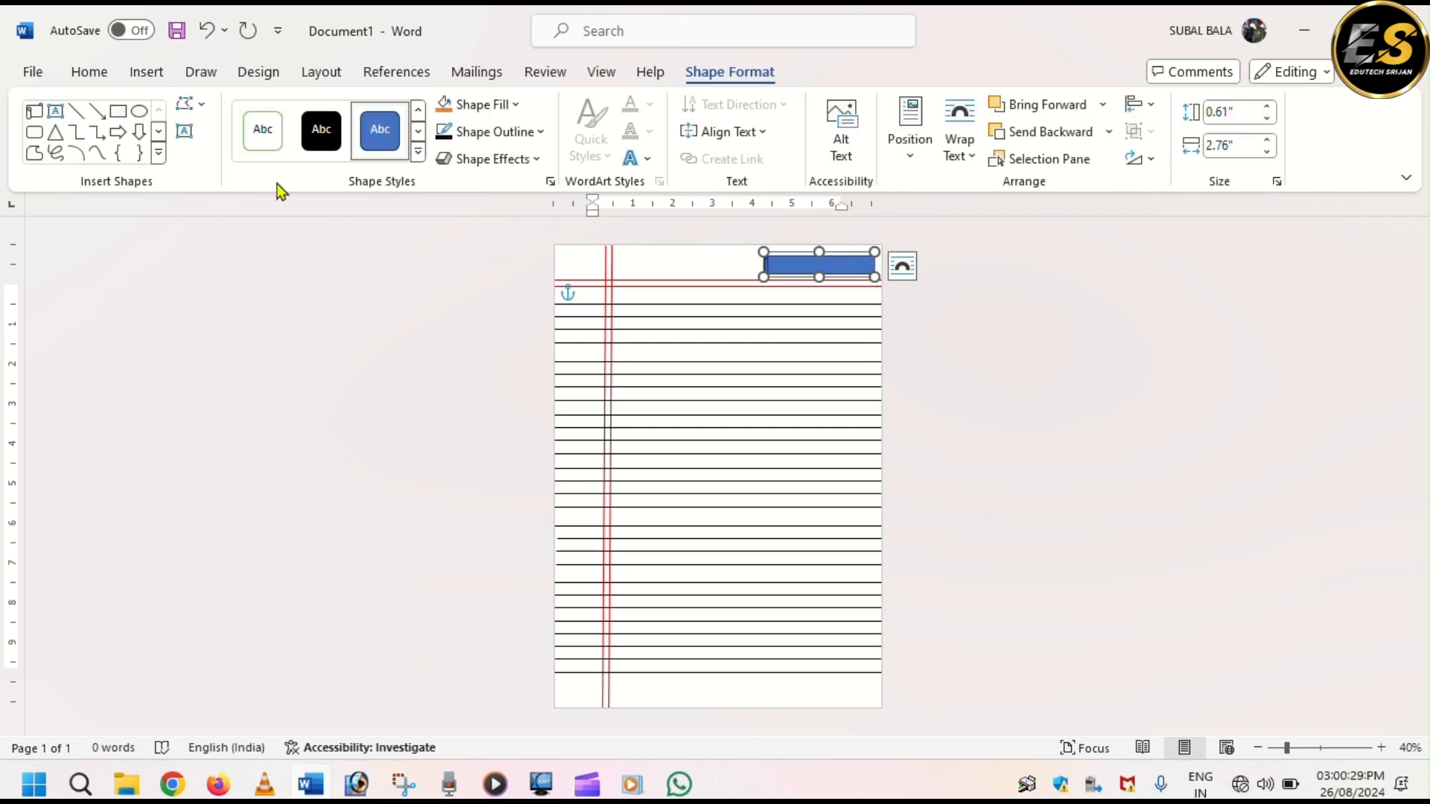
- Apply the white-filled style with green outline to the scroll shape and nudge it slightly up and left
left_click(263, 134)
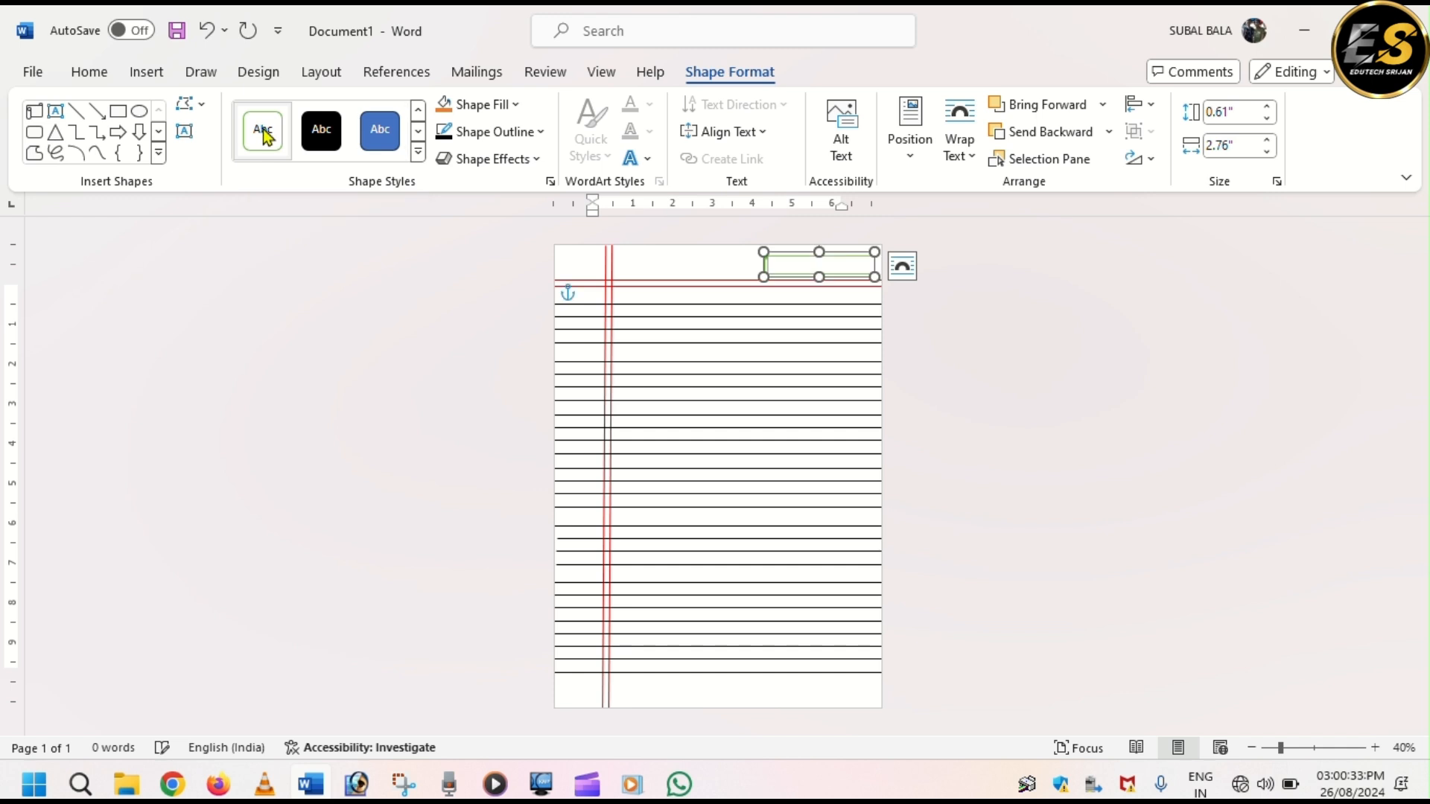
left_click_drag(835, 280, 829, 274)
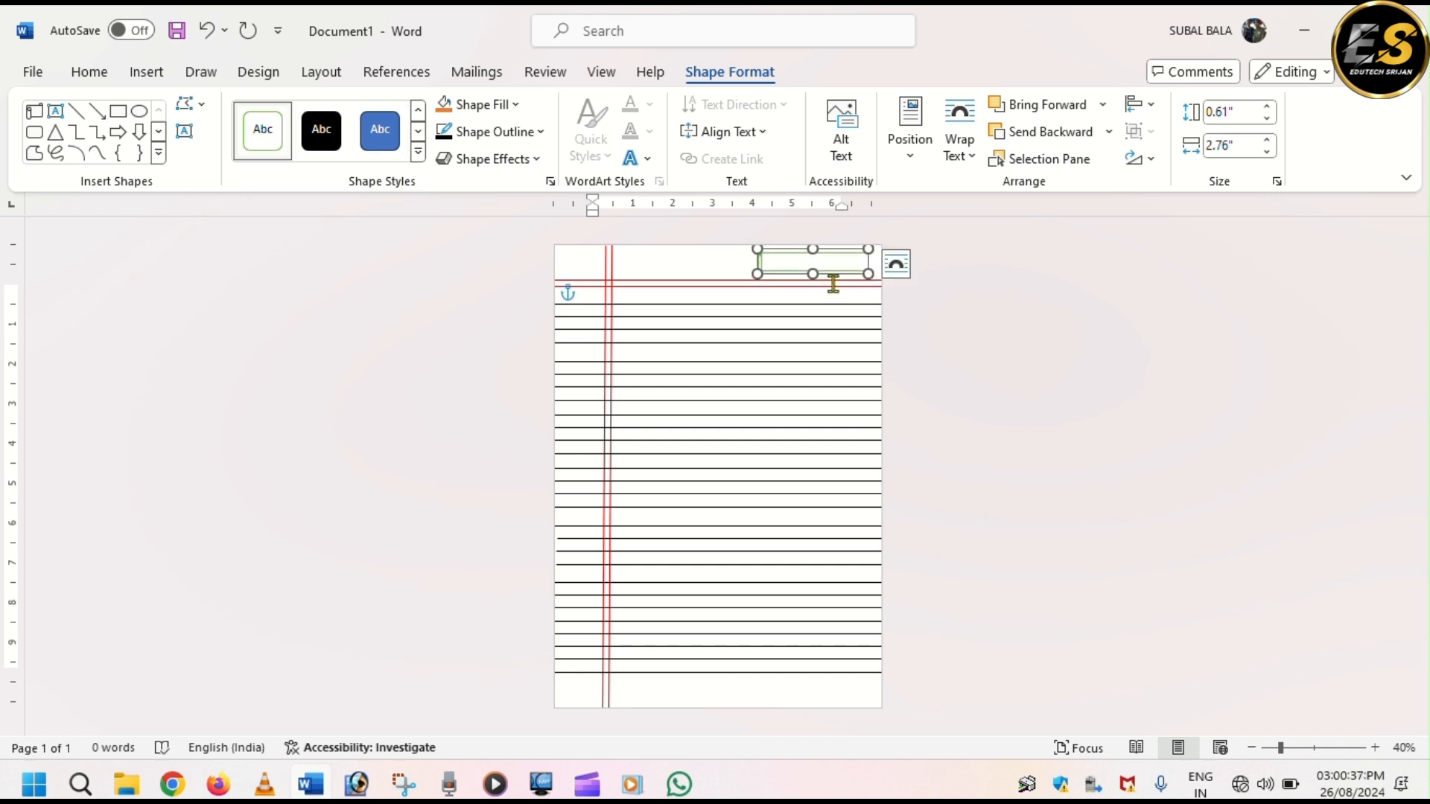
left_click(895, 336)
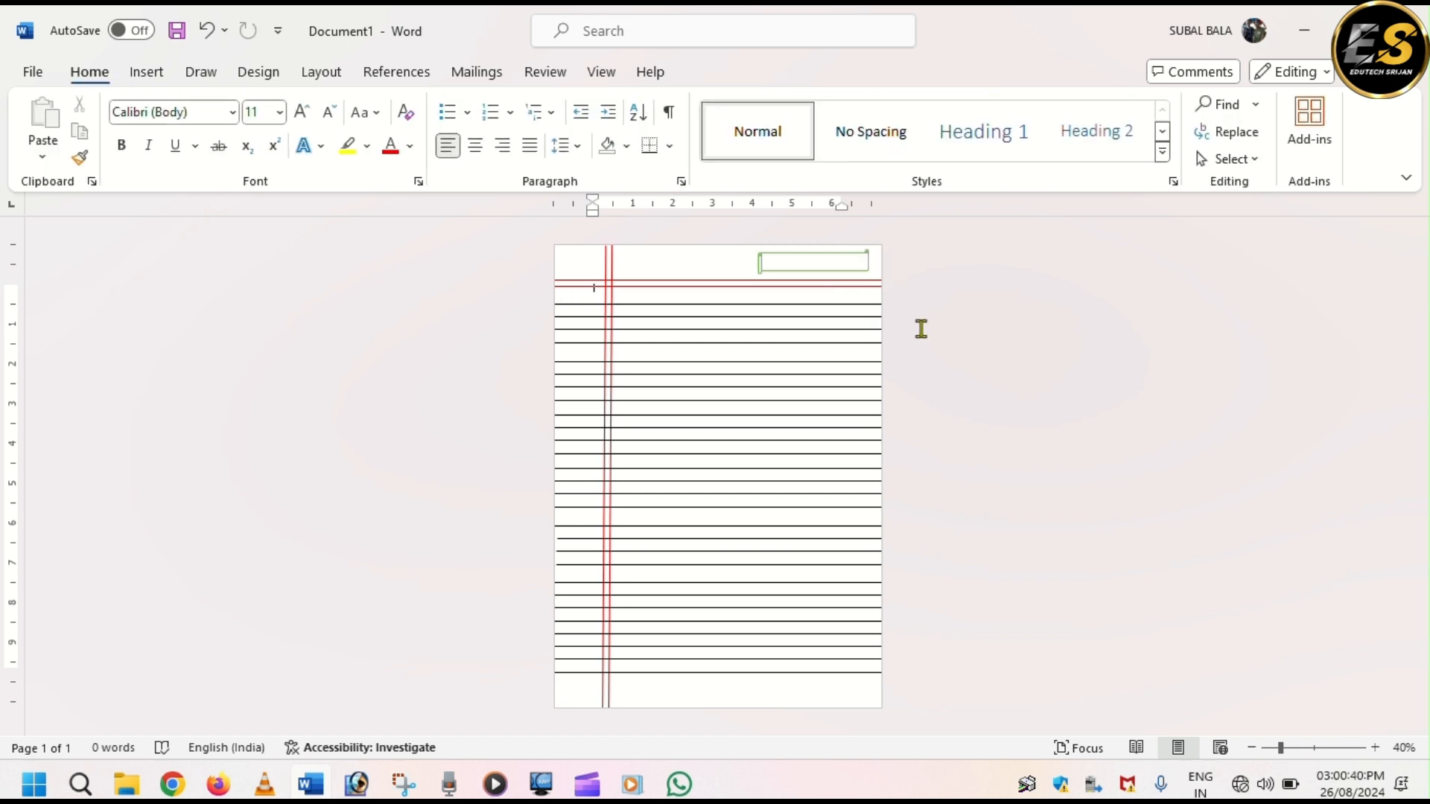
- Make the scroll shape ready for text and set its vertical text alignment
left_click(829, 262)
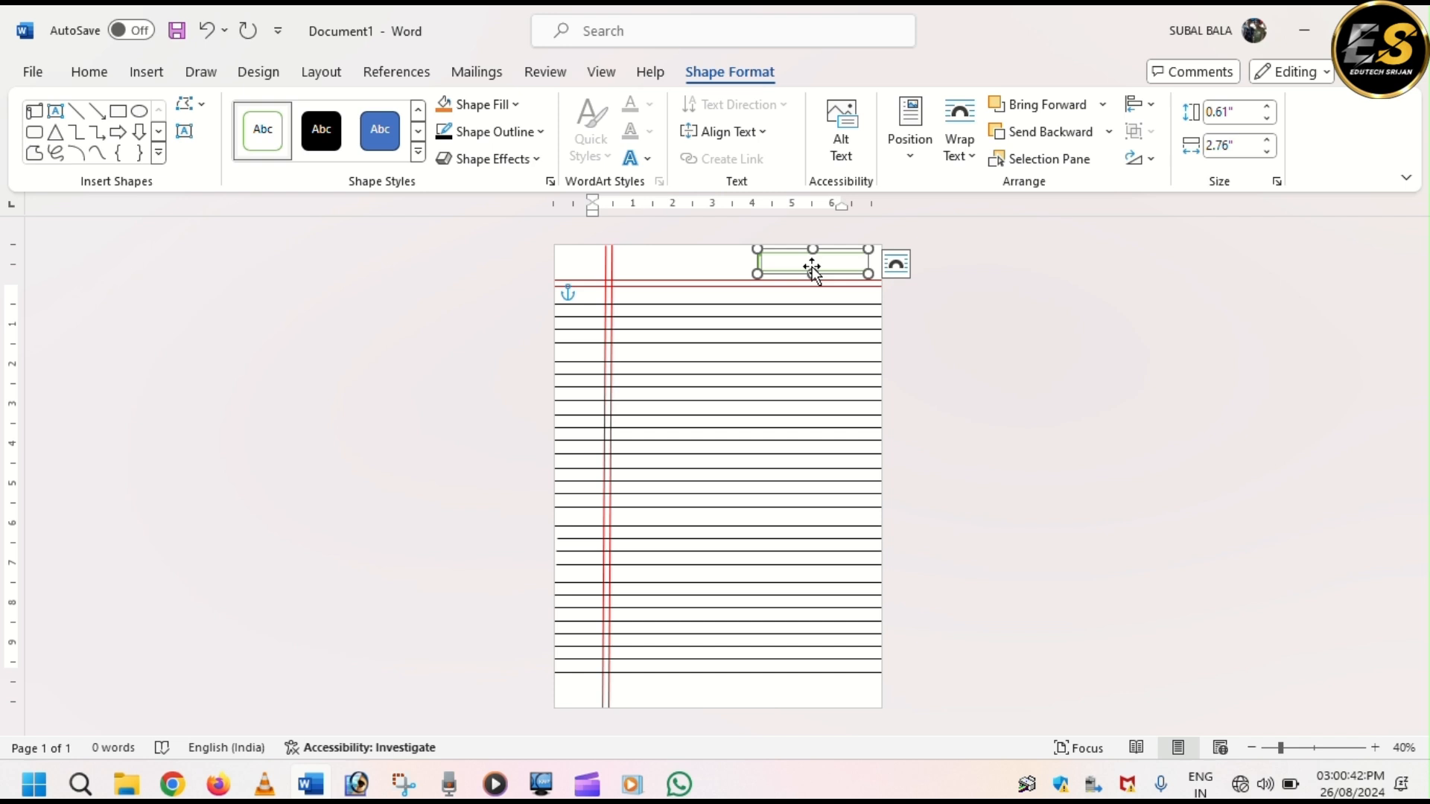
right_click(802, 273)
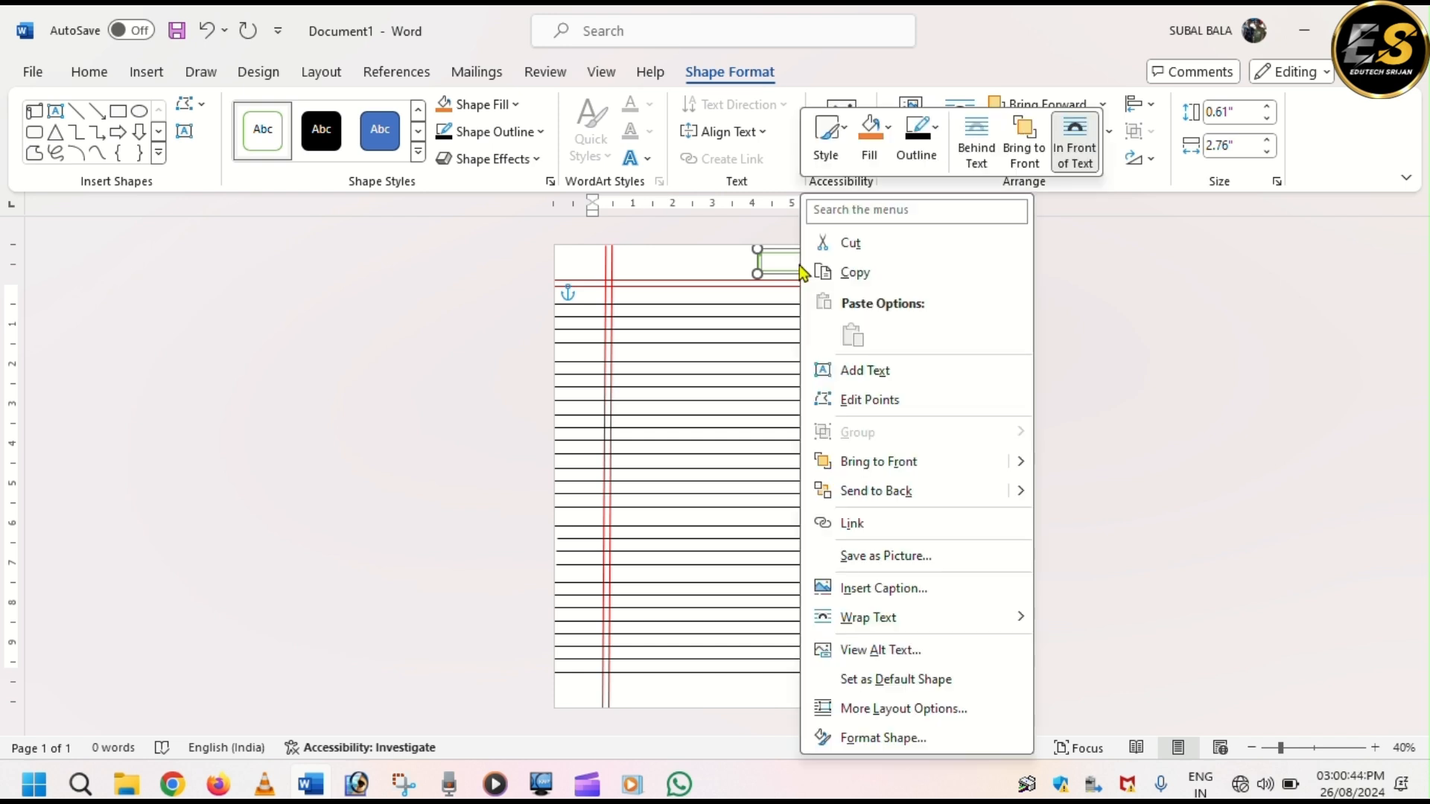
left_click(879, 374)
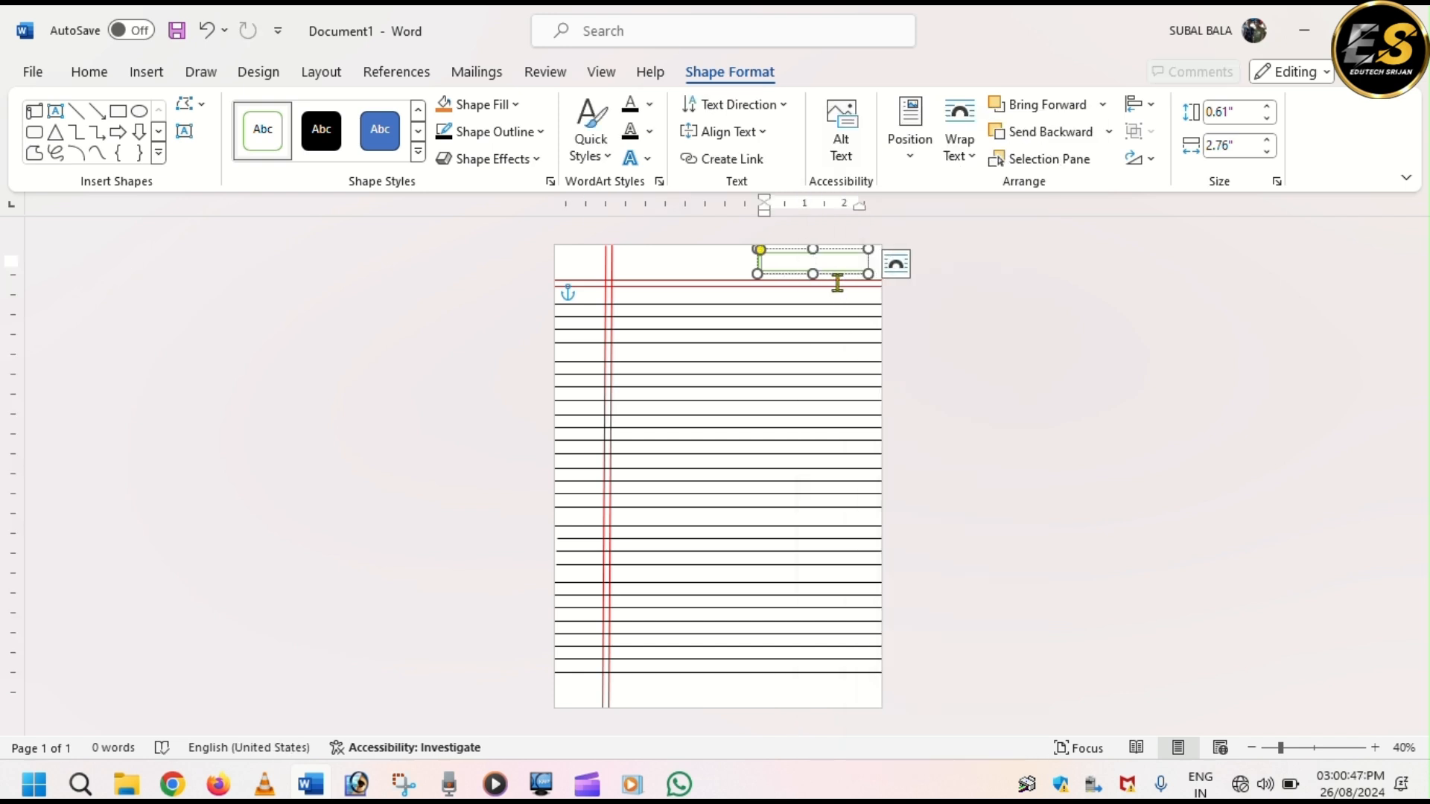
key("ctrl+z")
left_click(757, 131)
left_click(727, 182)
- Enter "PAGE NO :" in the scroll shape with "DATE:" on a second line
type("D")
key("BackSpace")
type("PAGE NO :")
key("Return")
type("DAT")
key("BackSpace")
key("BackSpace")
type("DATE:")
- Zoom in to 110% and resize the scroll shape to about 0.84" high and 2.12" wide so both text lines fit
left_click(1376, 747)
left_click(1376, 747)
left_click(1375, 747)
left_click(1376, 748)
left_click(1375, 747)
left_click(1375, 747)
left_click(1376, 748)
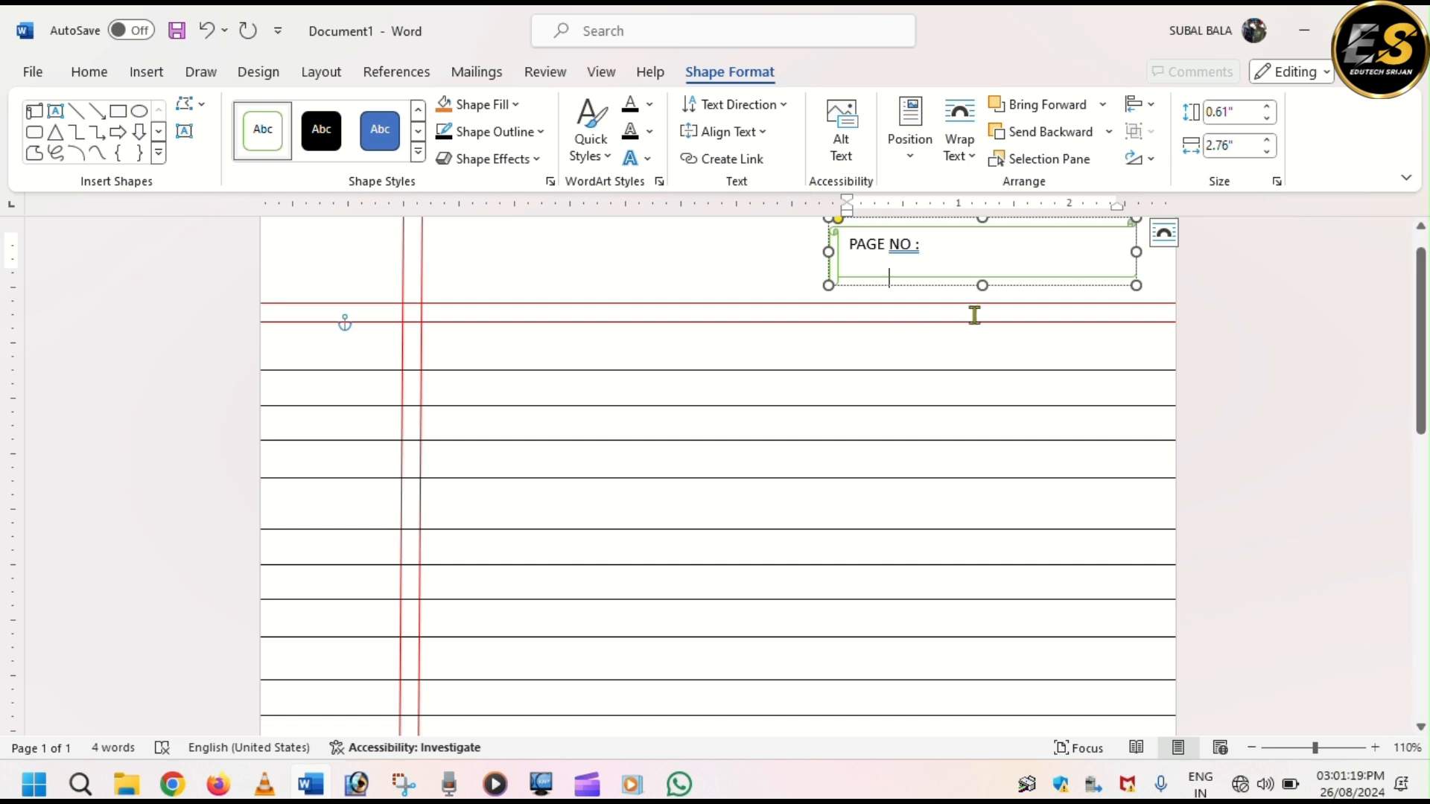
scroll(976, 313, "up", 1)
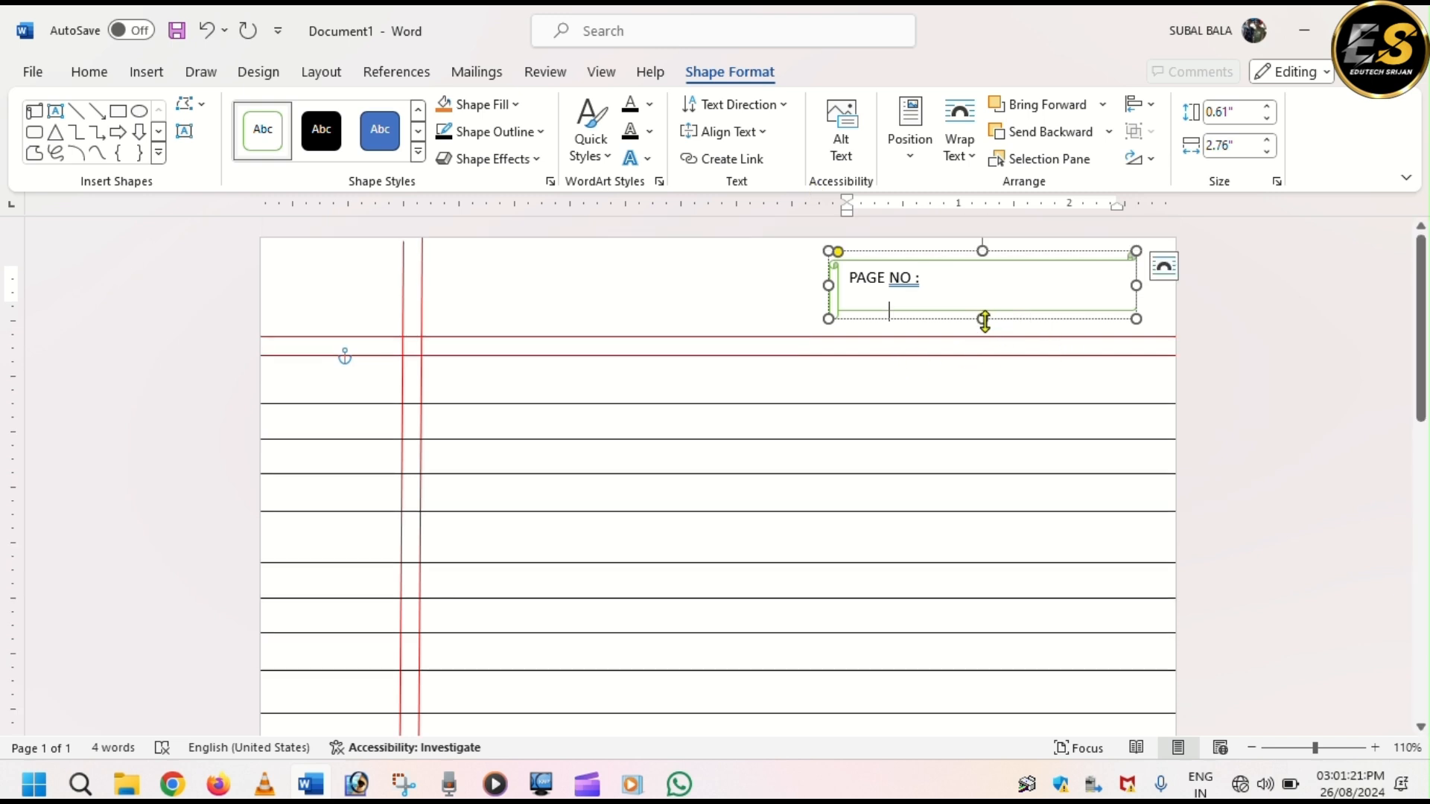
left_click_drag(983, 321, 984, 330)
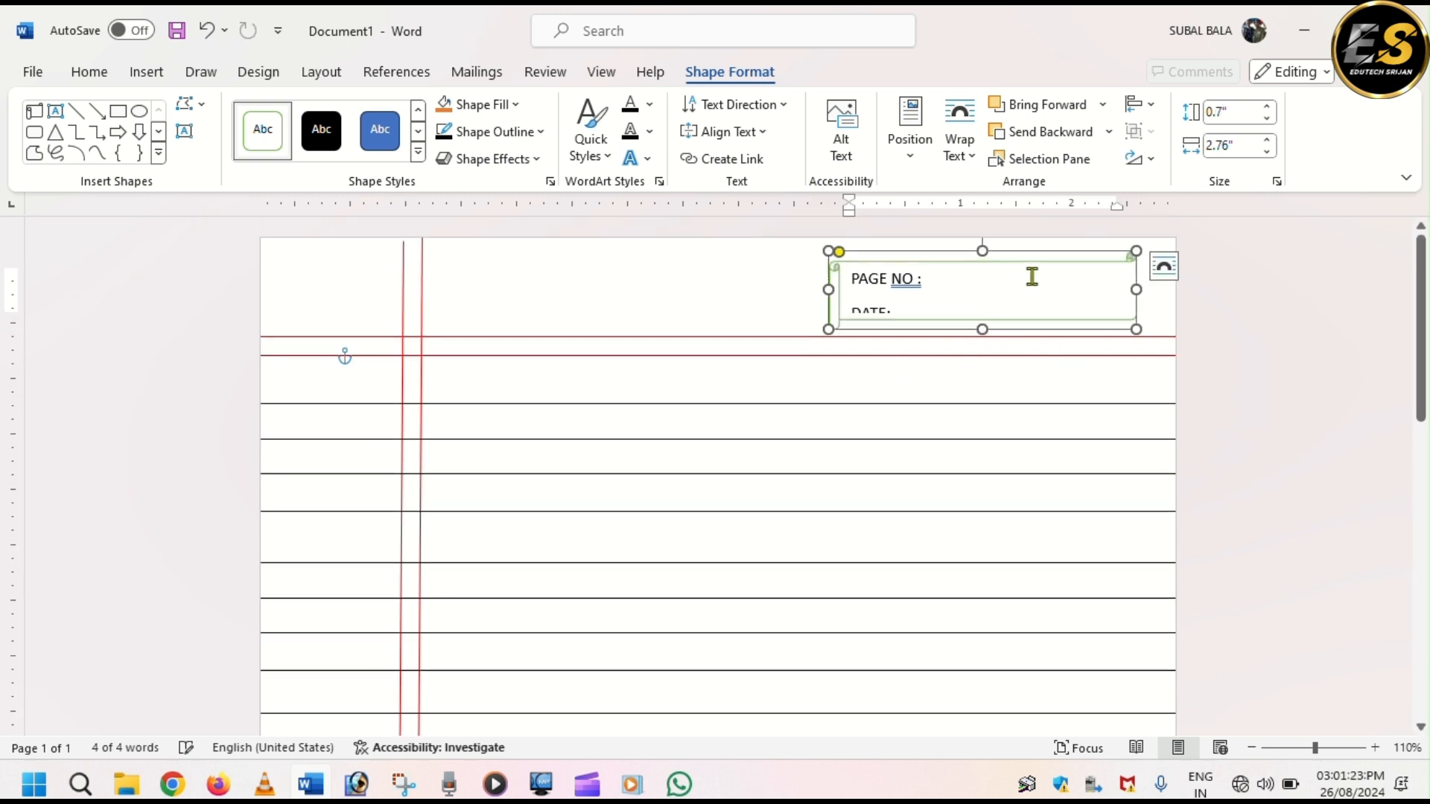
left_click_drag(1136, 288, 1064, 288)
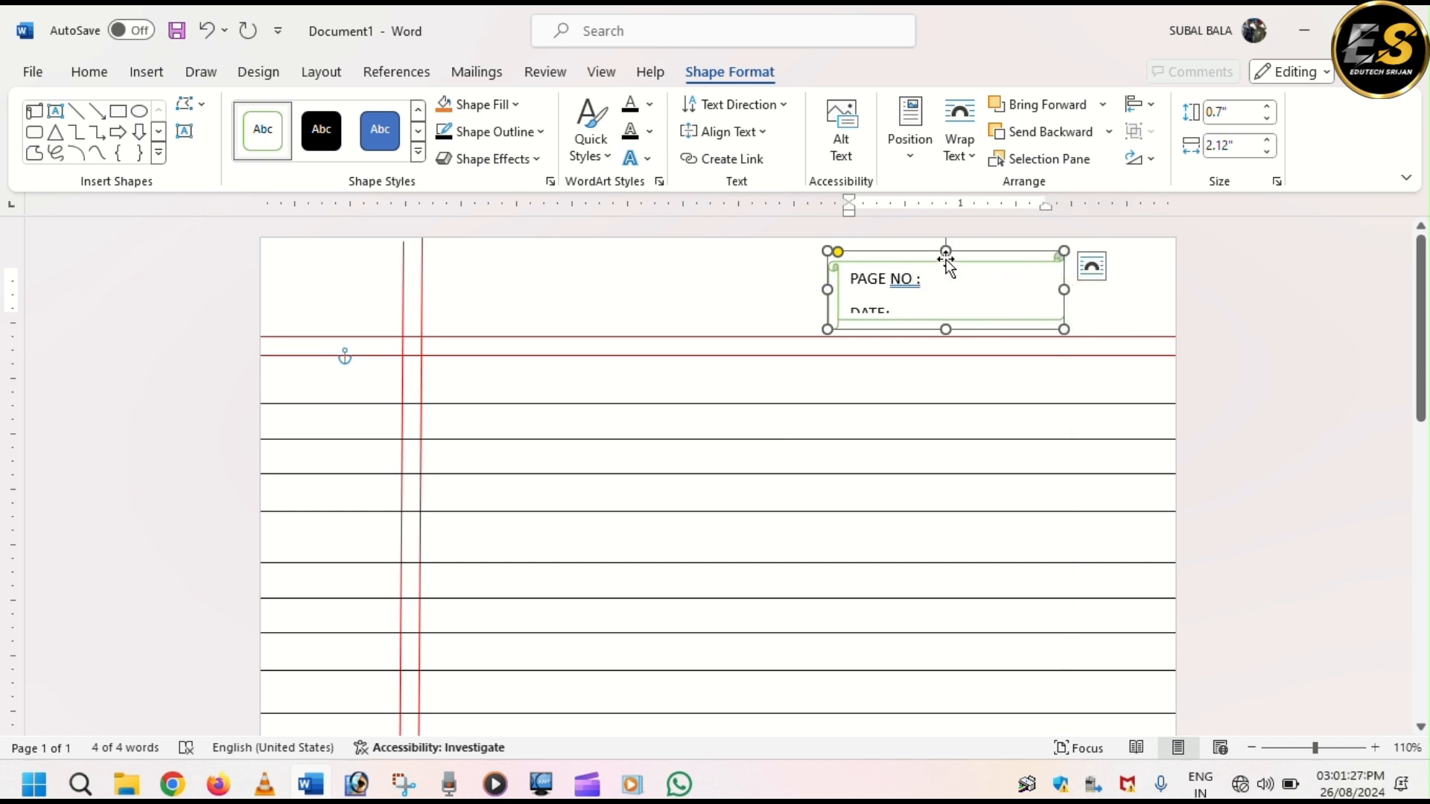
left_click_drag(946, 255, 946, 236)
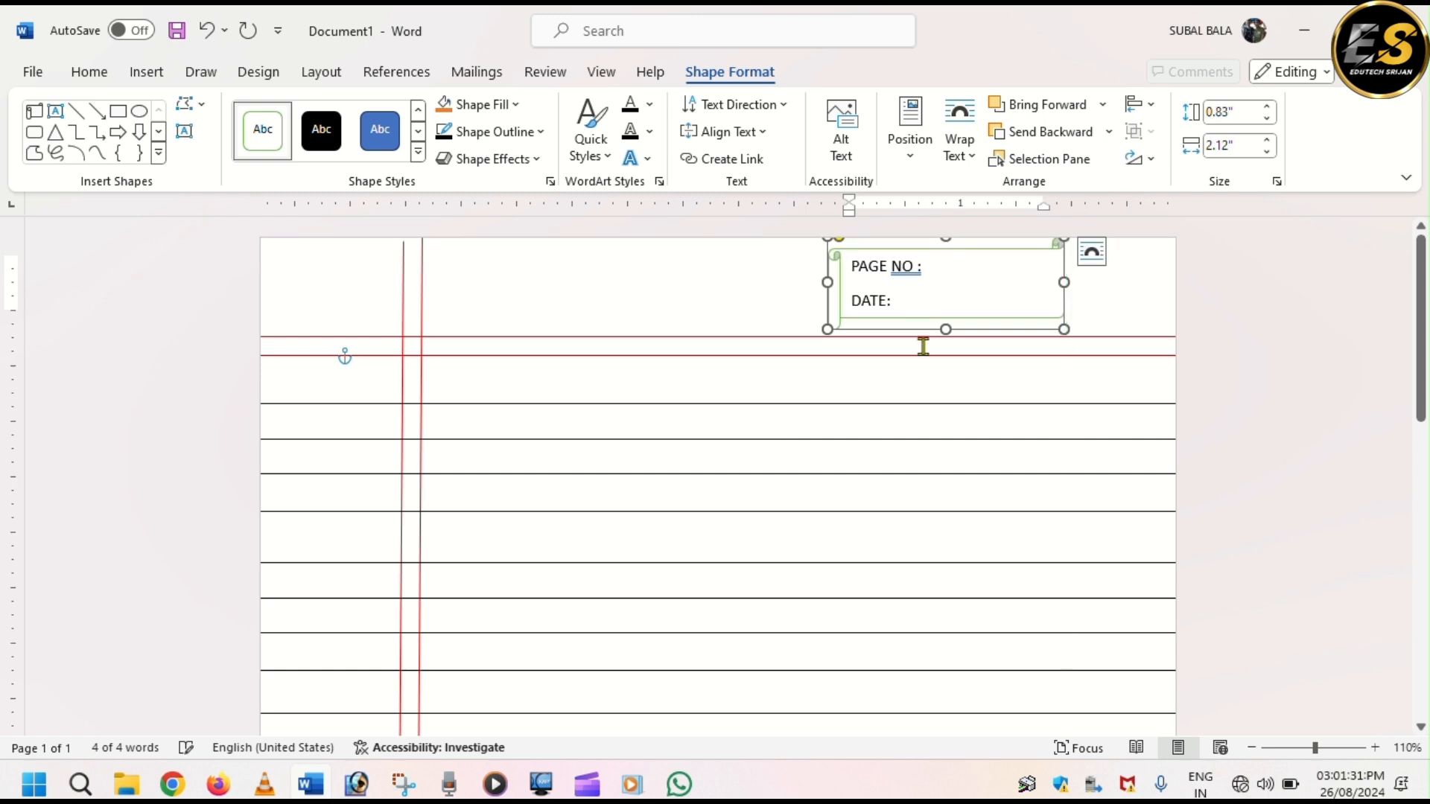
left_click_drag(947, 330, 958, 331)
- Complete the date line with two spaced slashes and the year, so it reads "DATE: / / 2024"
left_click(859, 263)
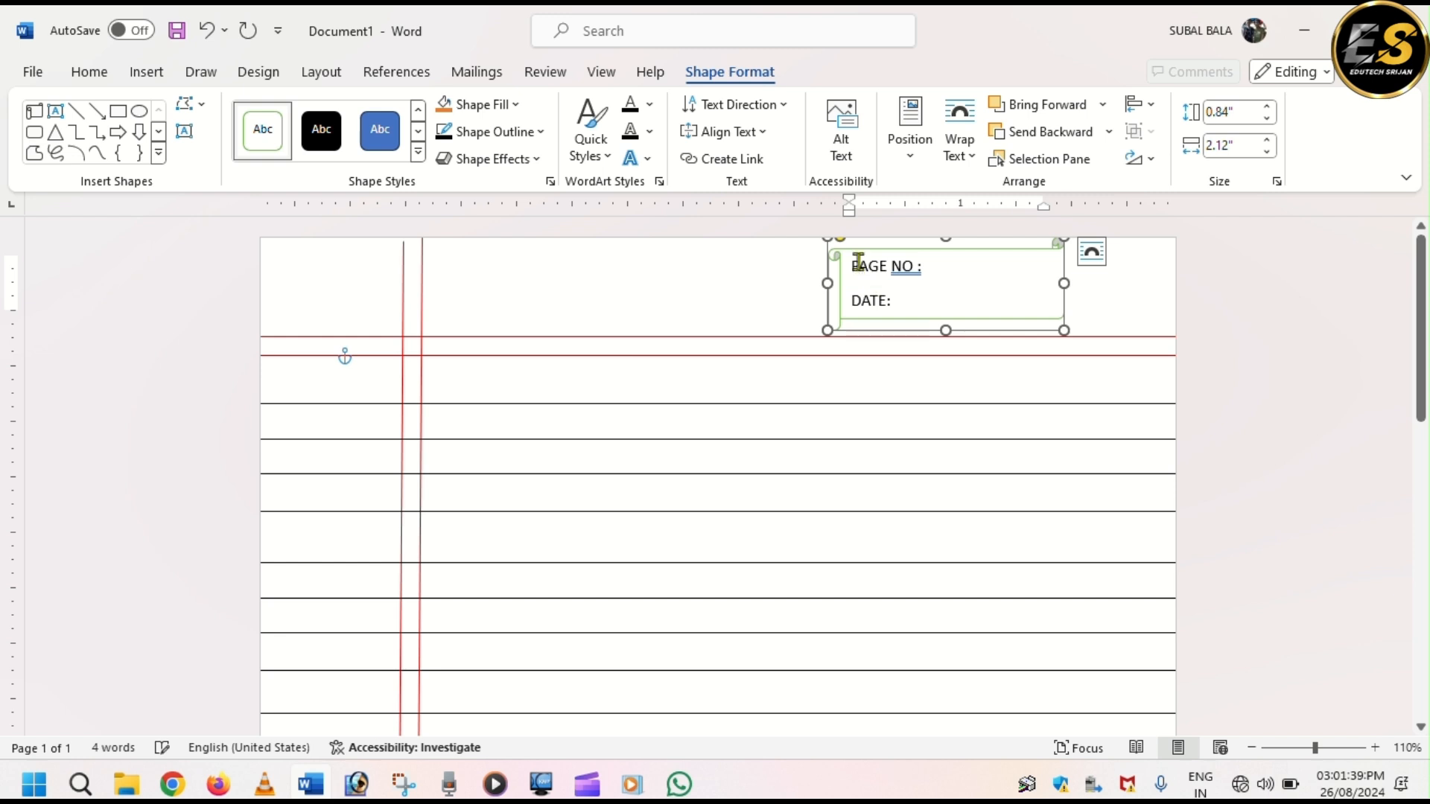
left_click(942, 271)
left_click(902, 301)
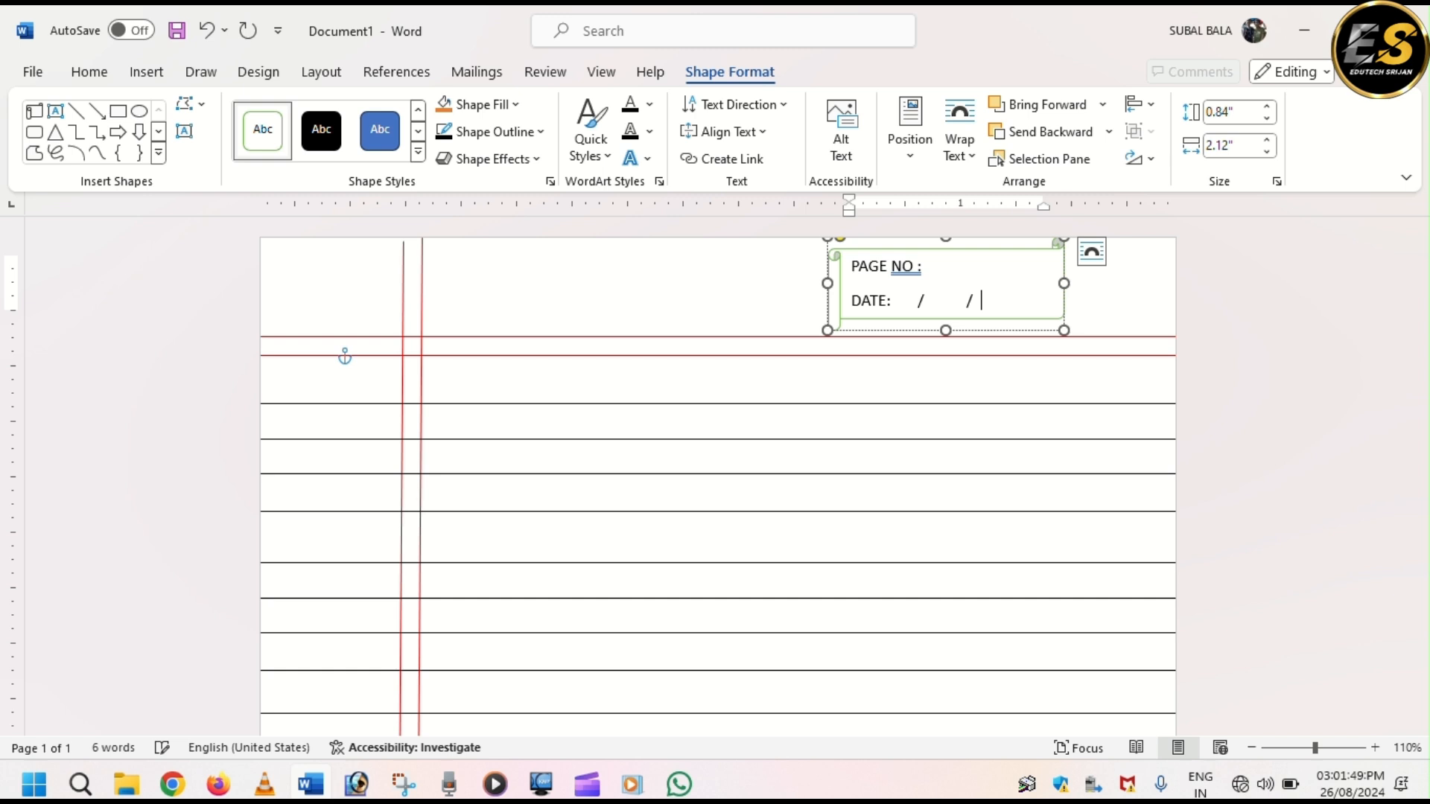
type("2024")
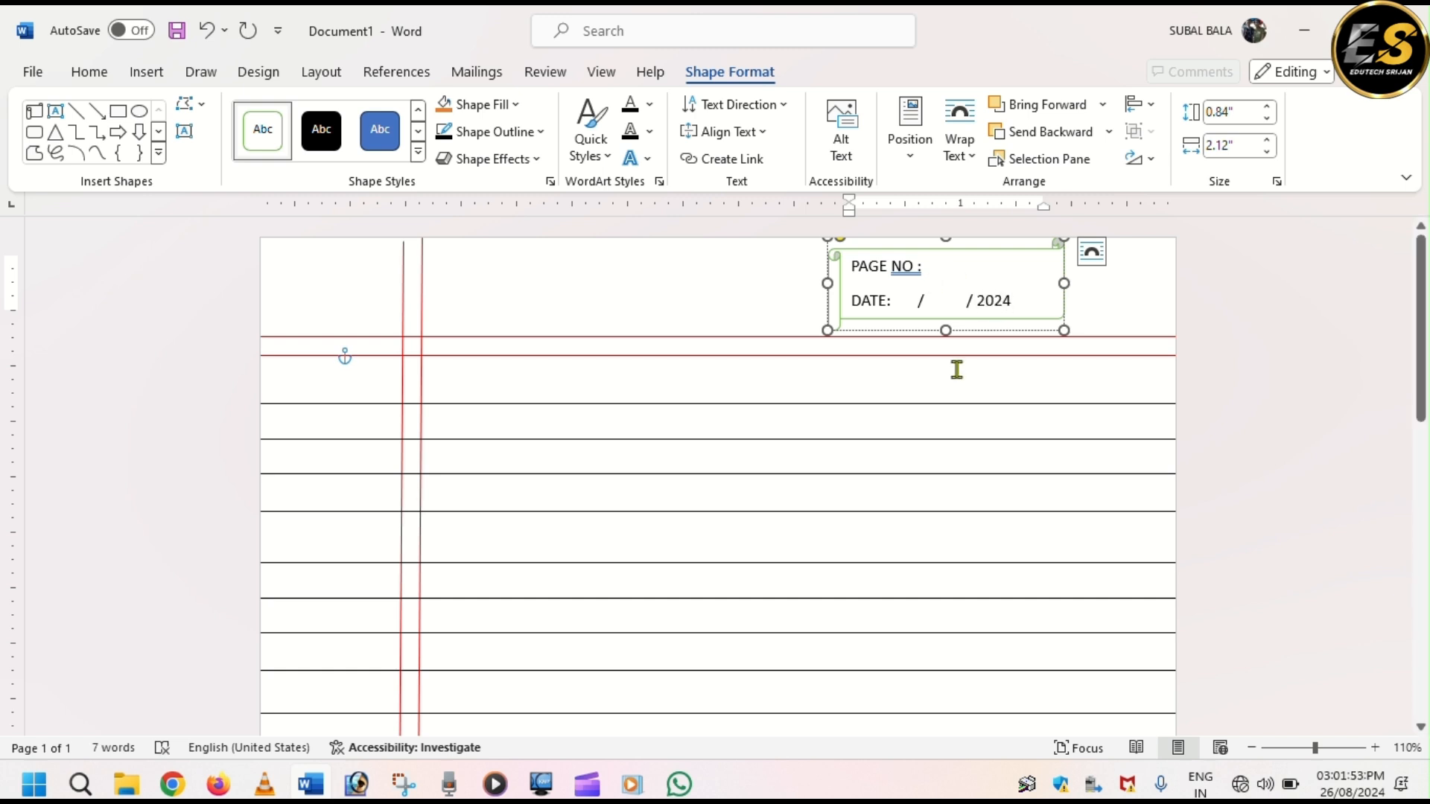
- Set the scroll shape's outline weight to 1½ pt
left_click(964, 253)
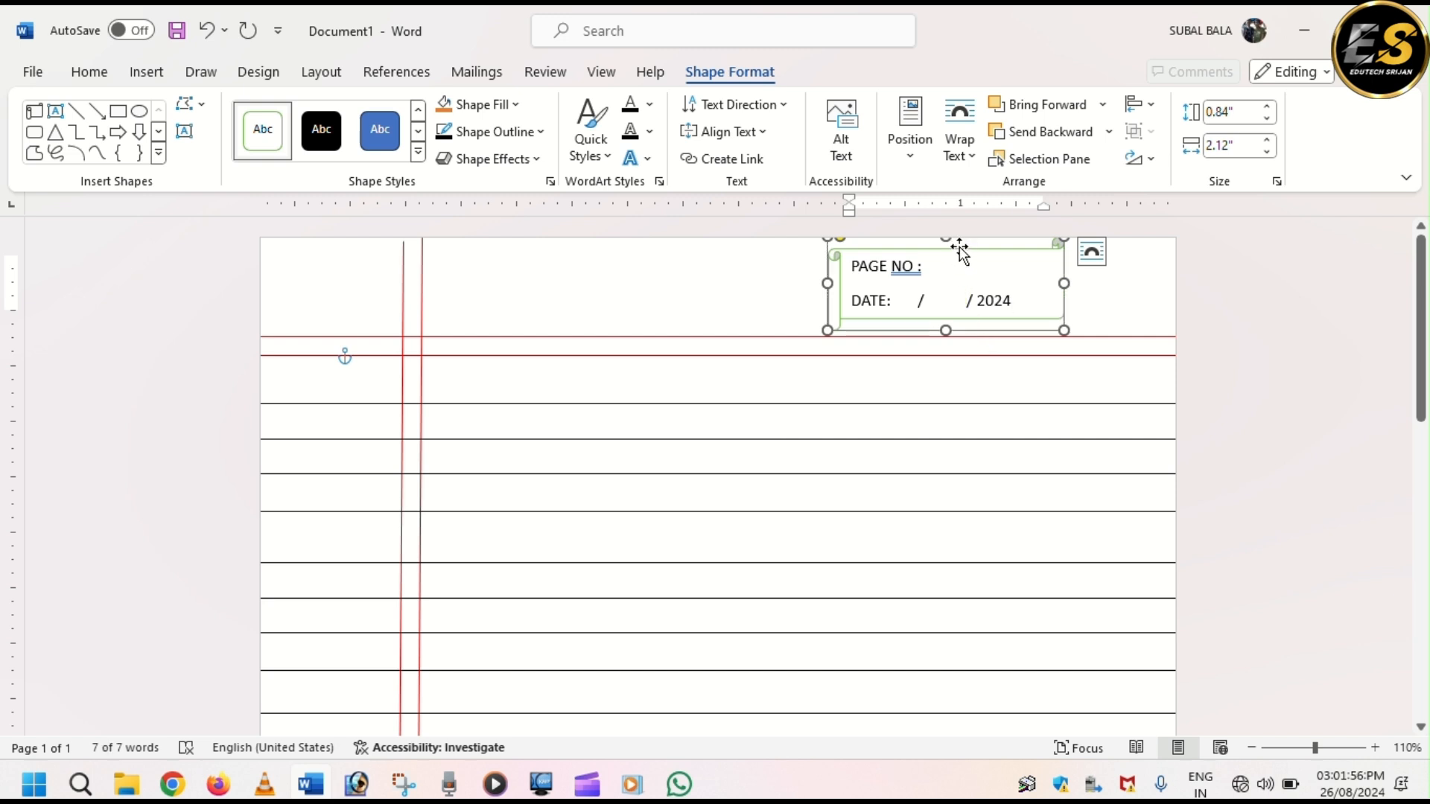
left_click(544, 132)
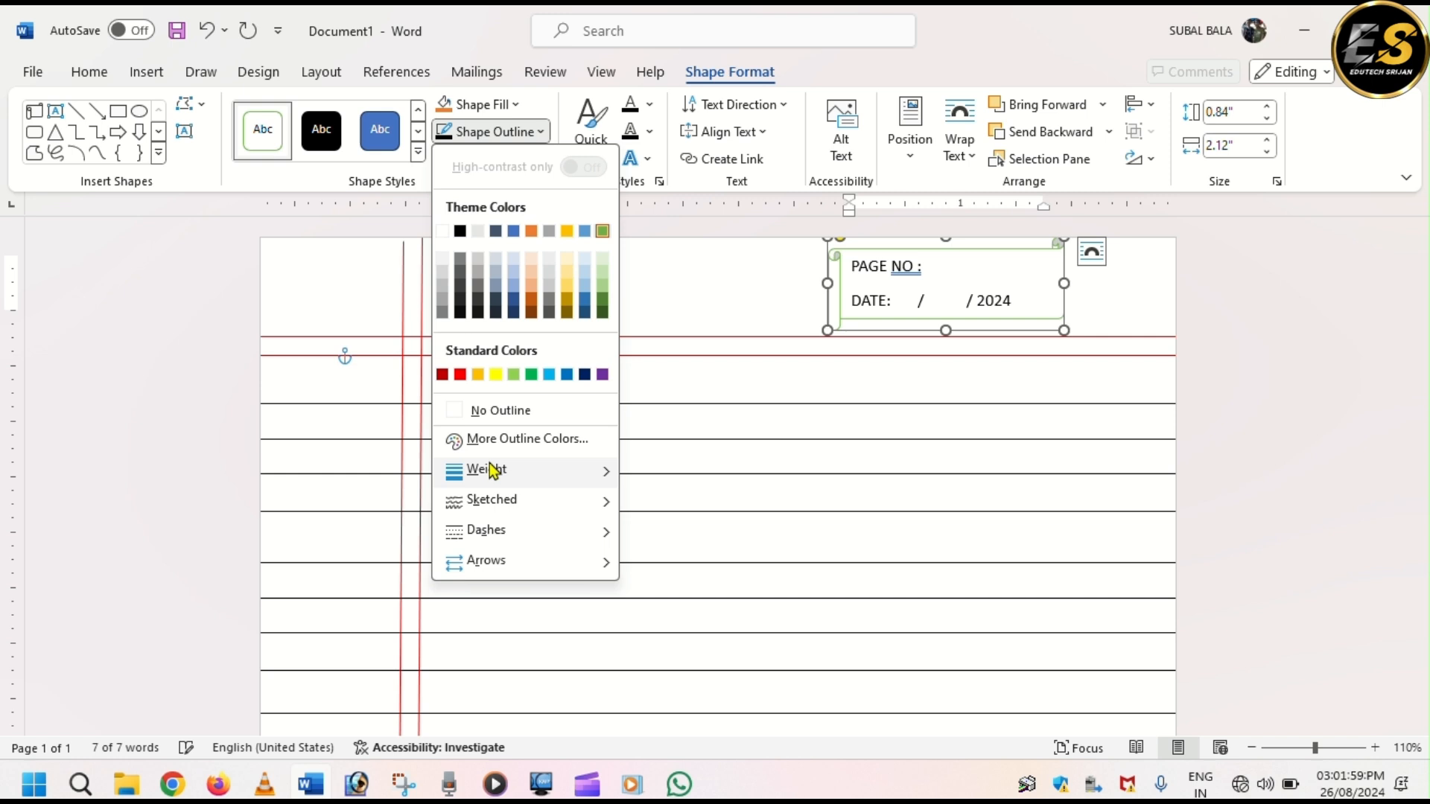
mouse_move(503, 474)
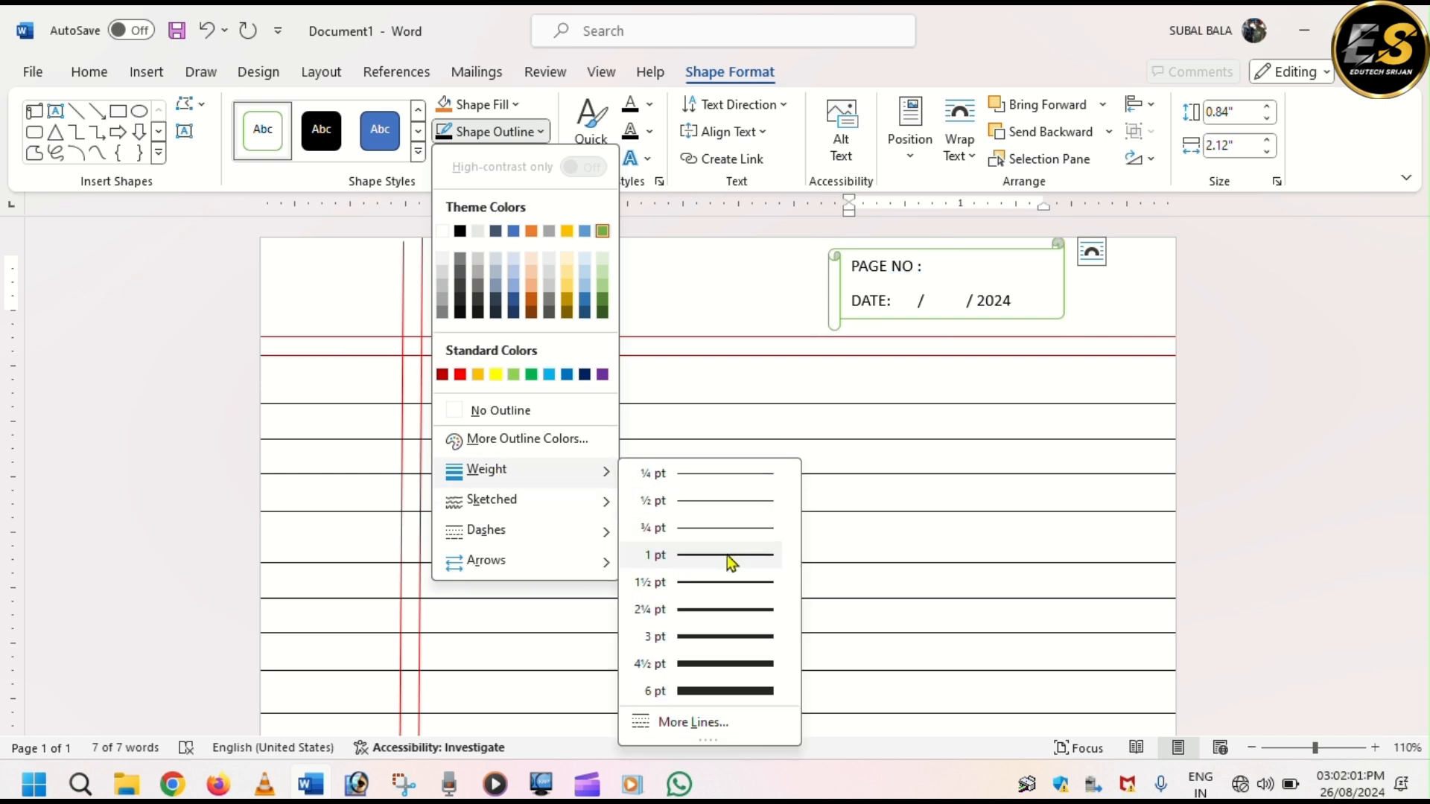
left_click(726, 585)
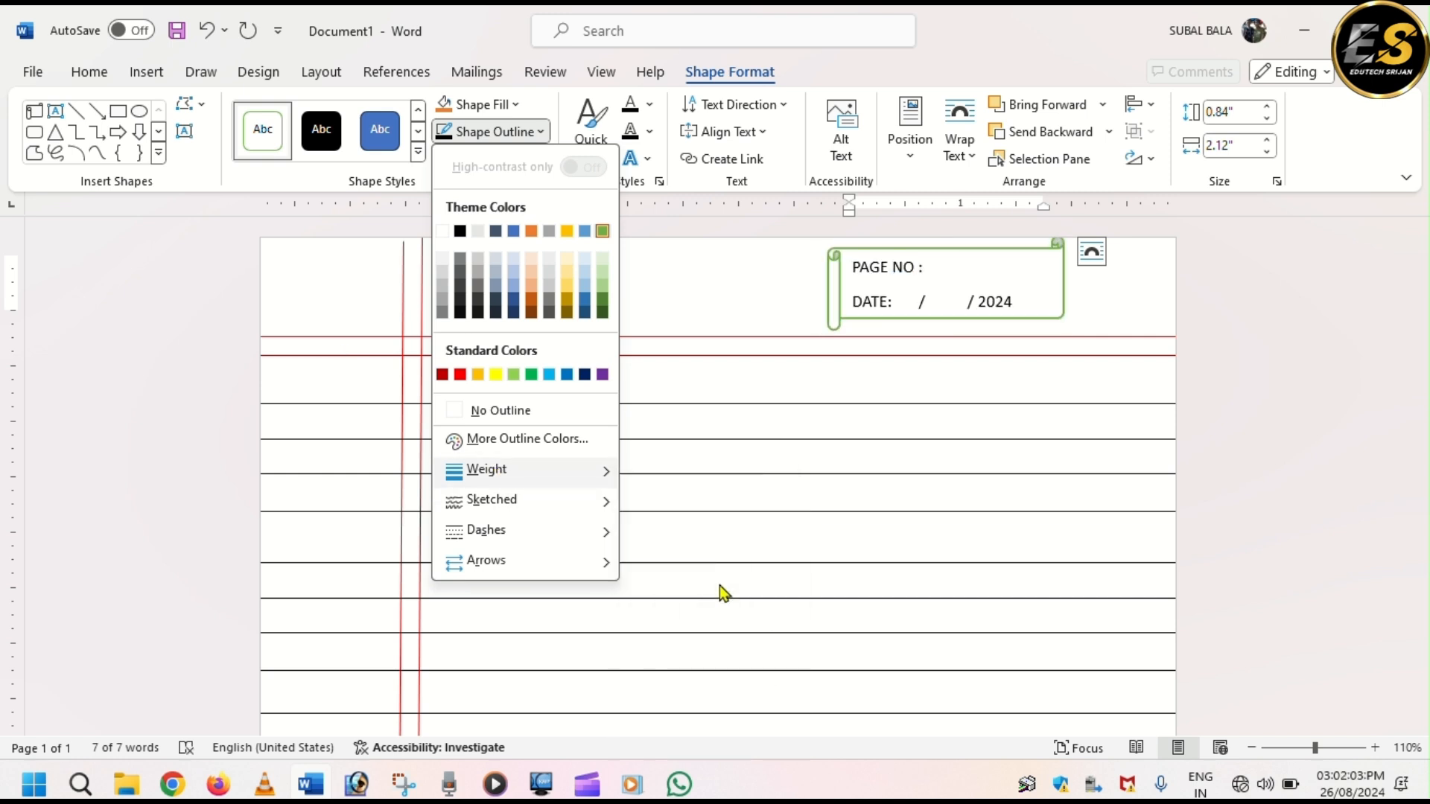
- Make the page number and date text in the scroll shape bold and dark red
left_click_drag(851, 266, 1028, 308)
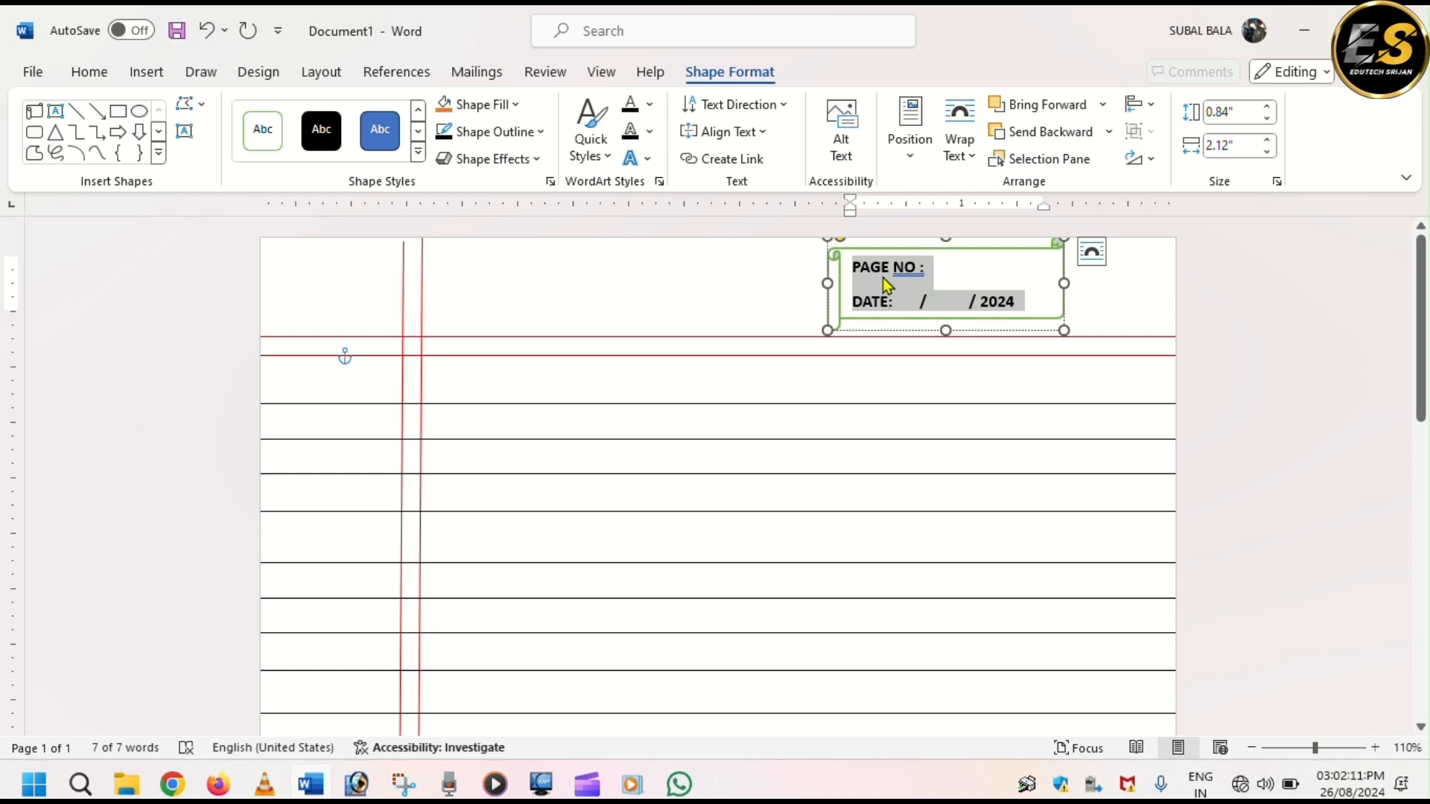
left_click(923, 304)
left_click_drag(855, 265, 1019, 298)
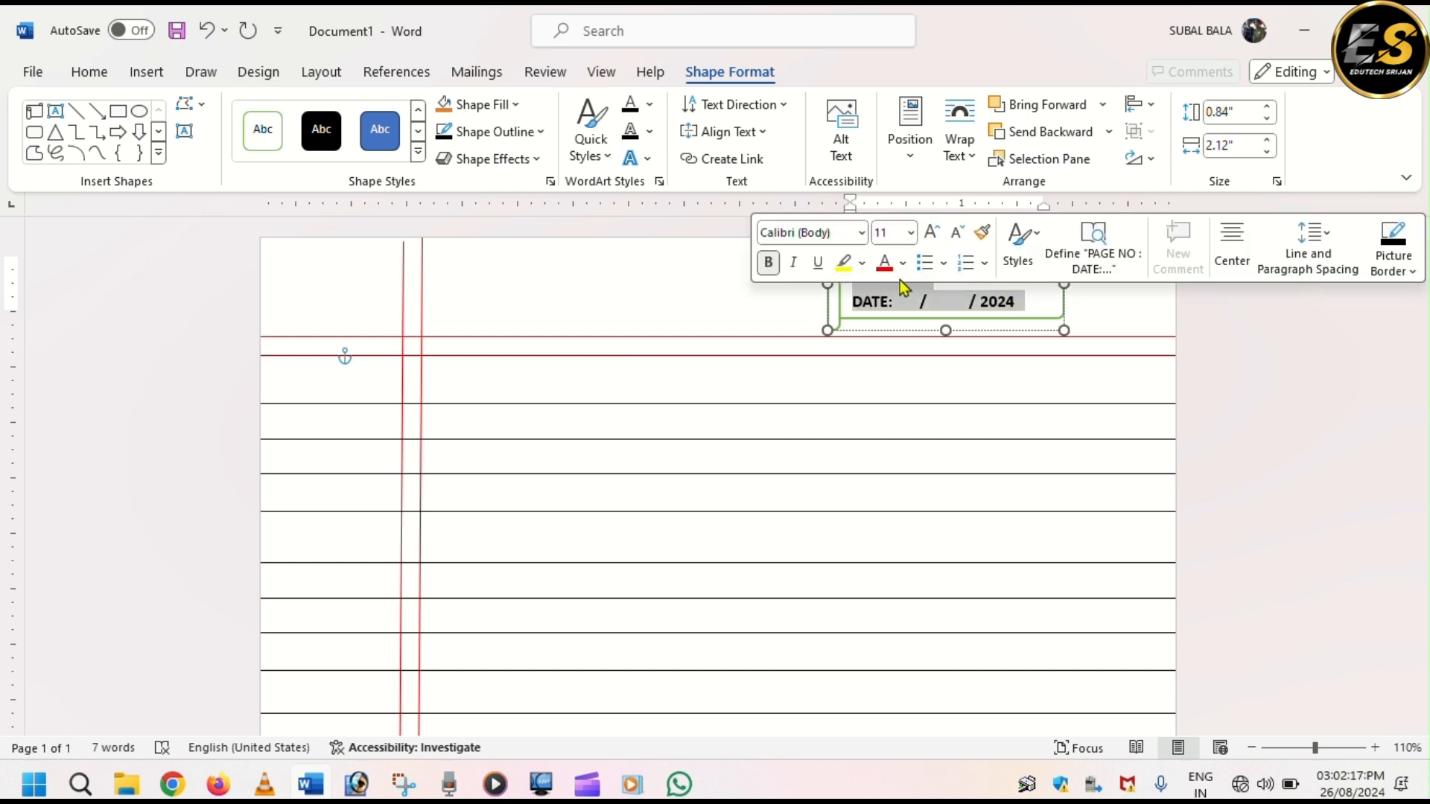
left_click(902, 262)
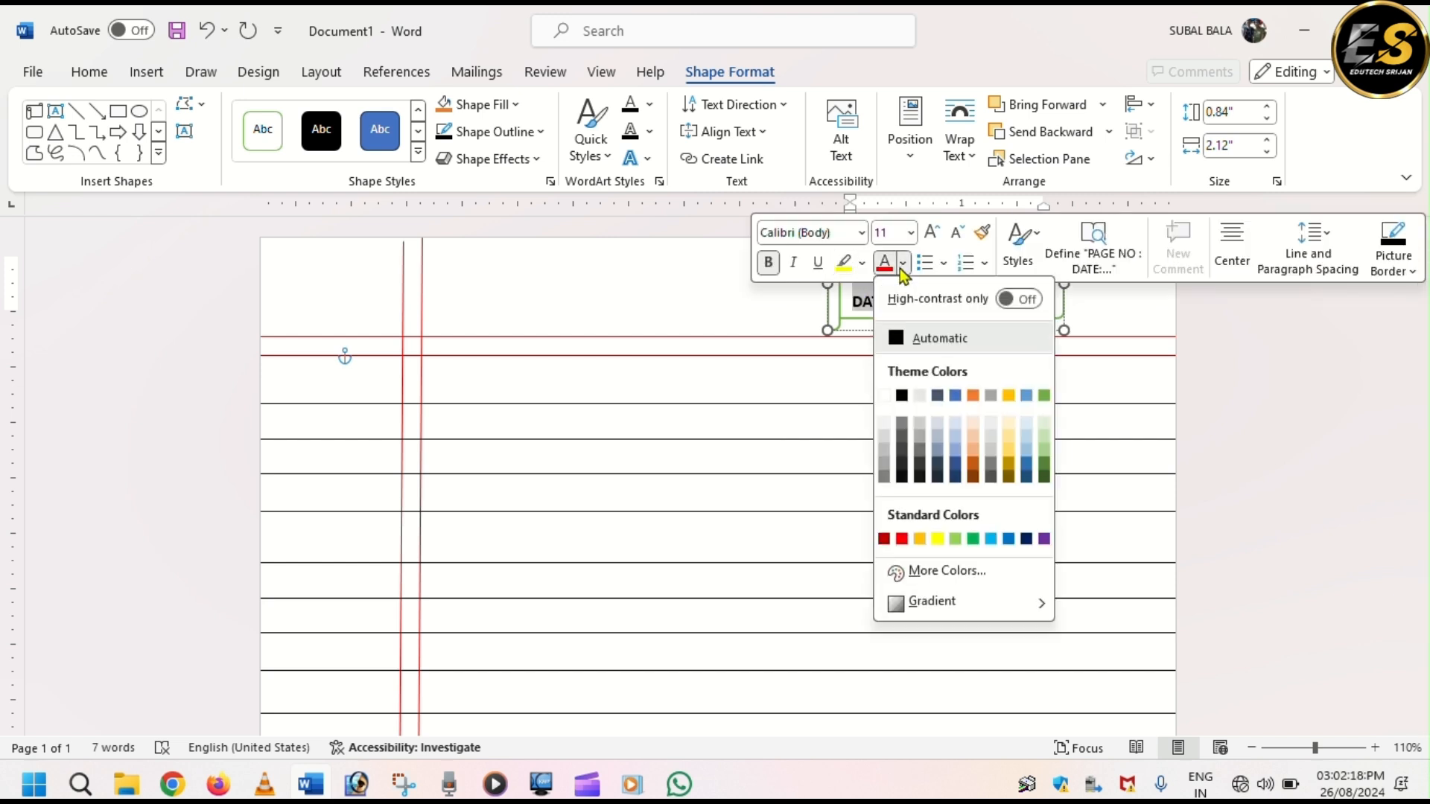
left_click(884, 538)
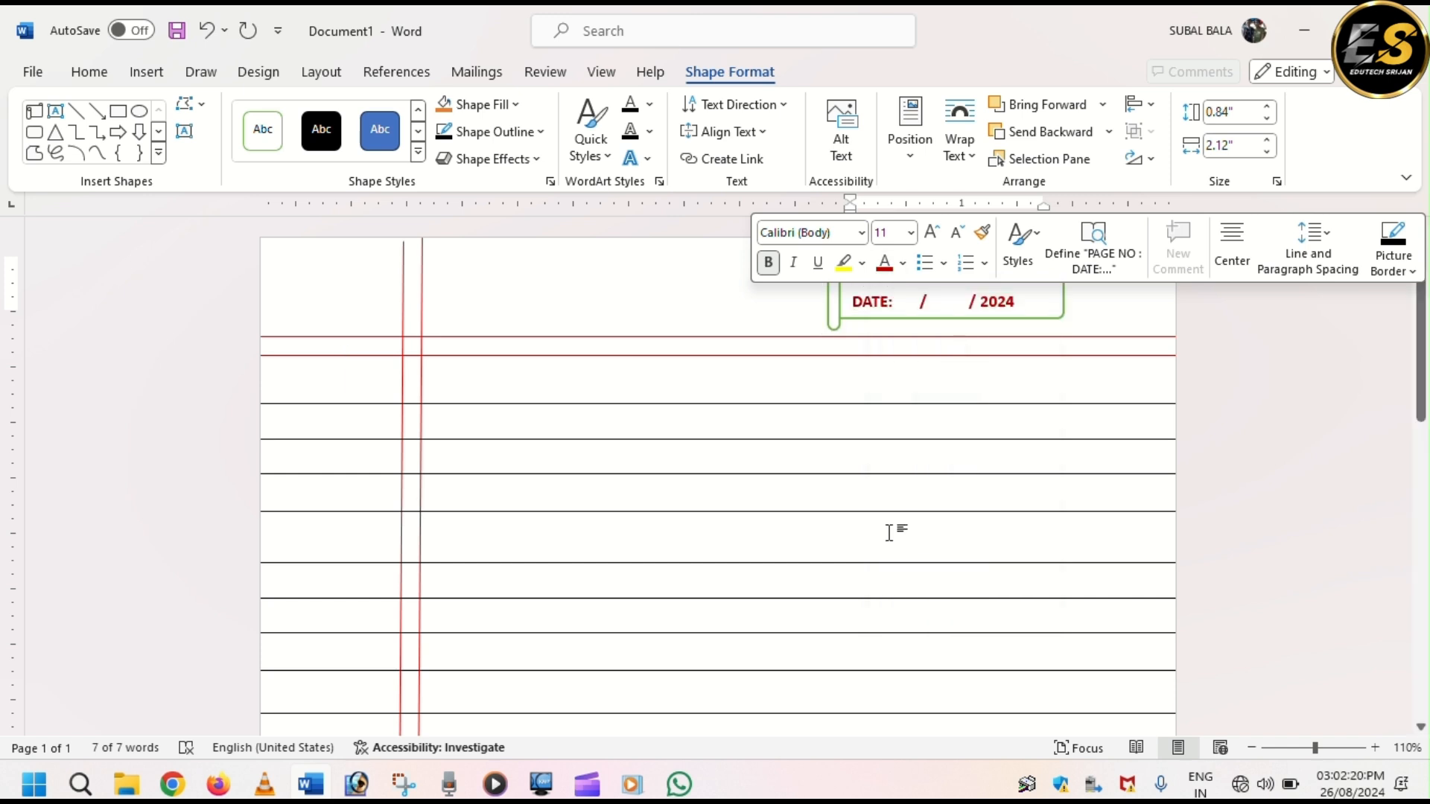
- Deselect the scroll shape and review the notebook page's header, margin lines and writing lines from top to bottom
left_click(766, 319)
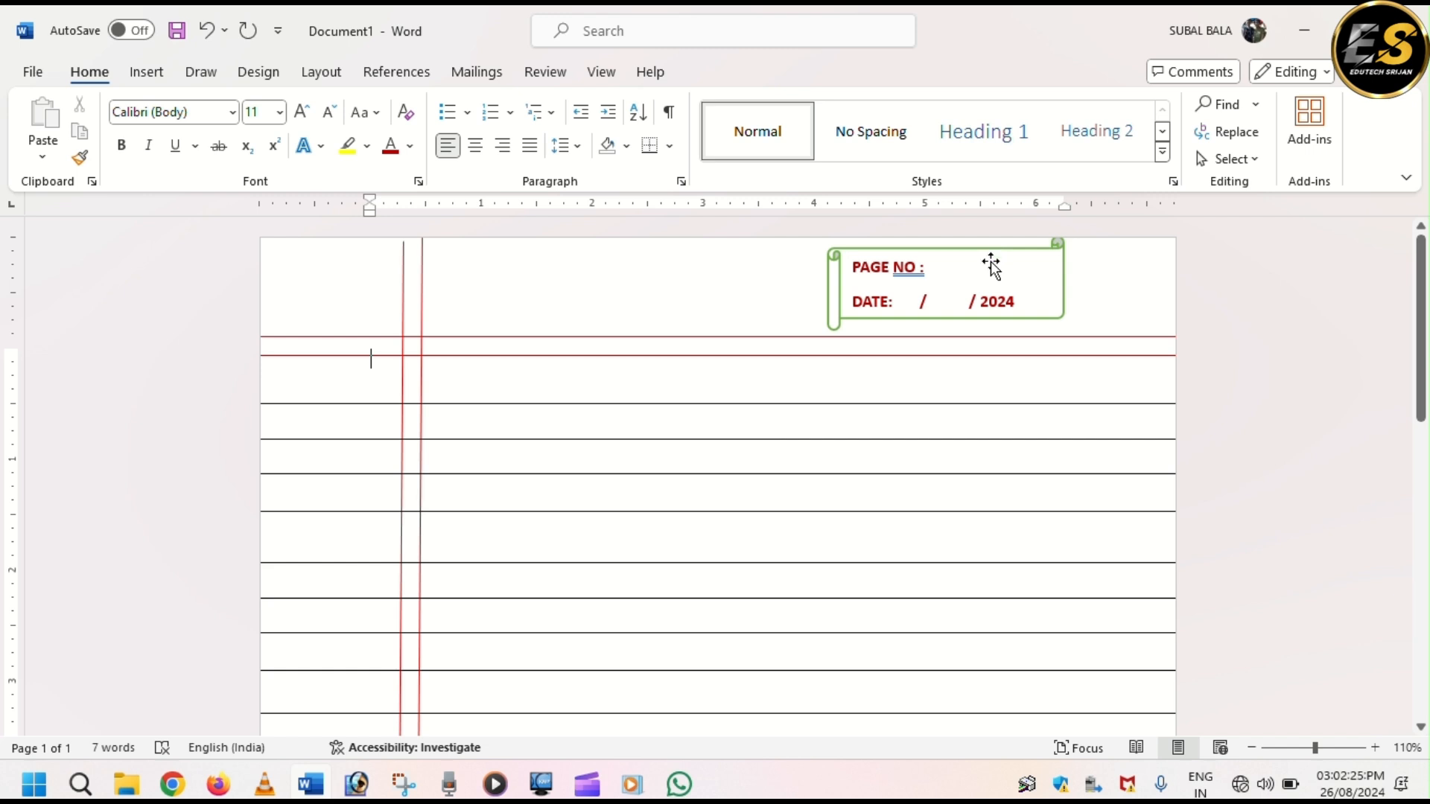
scroll(823, 405, "down", 3)
scroll(824, 405, "down", 8)
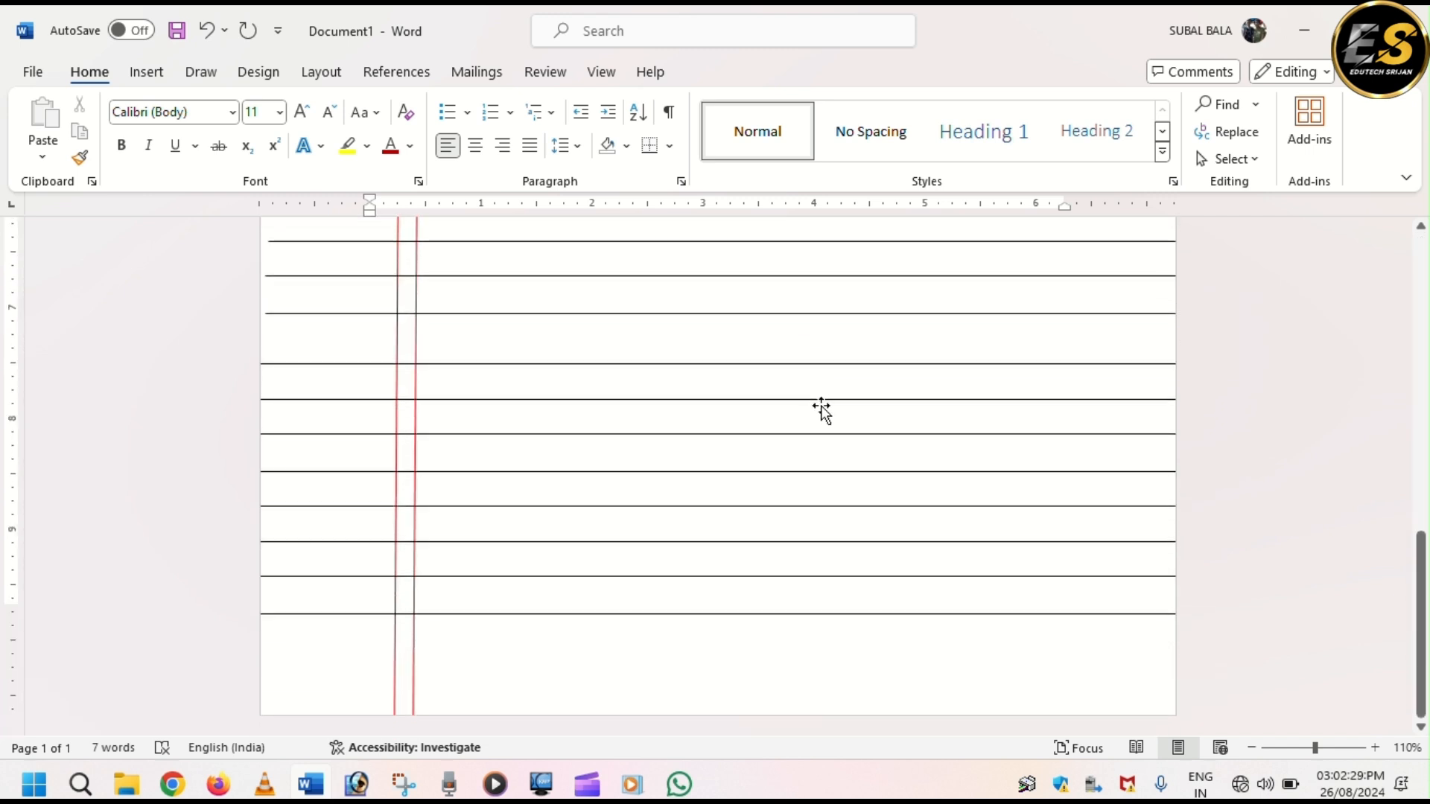
scroll(822, 410, "up", 11)
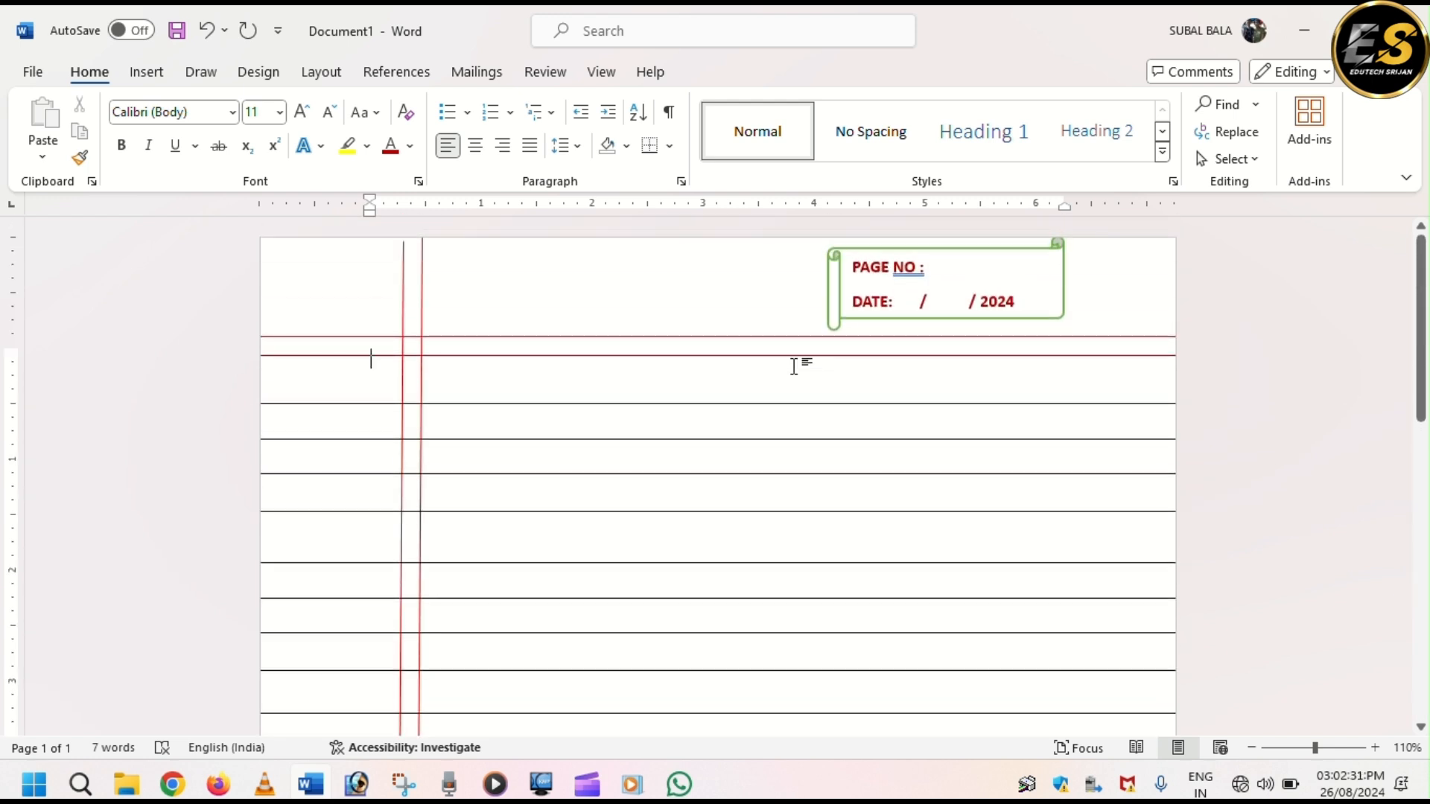
scroll(794, 365, "down", 5)
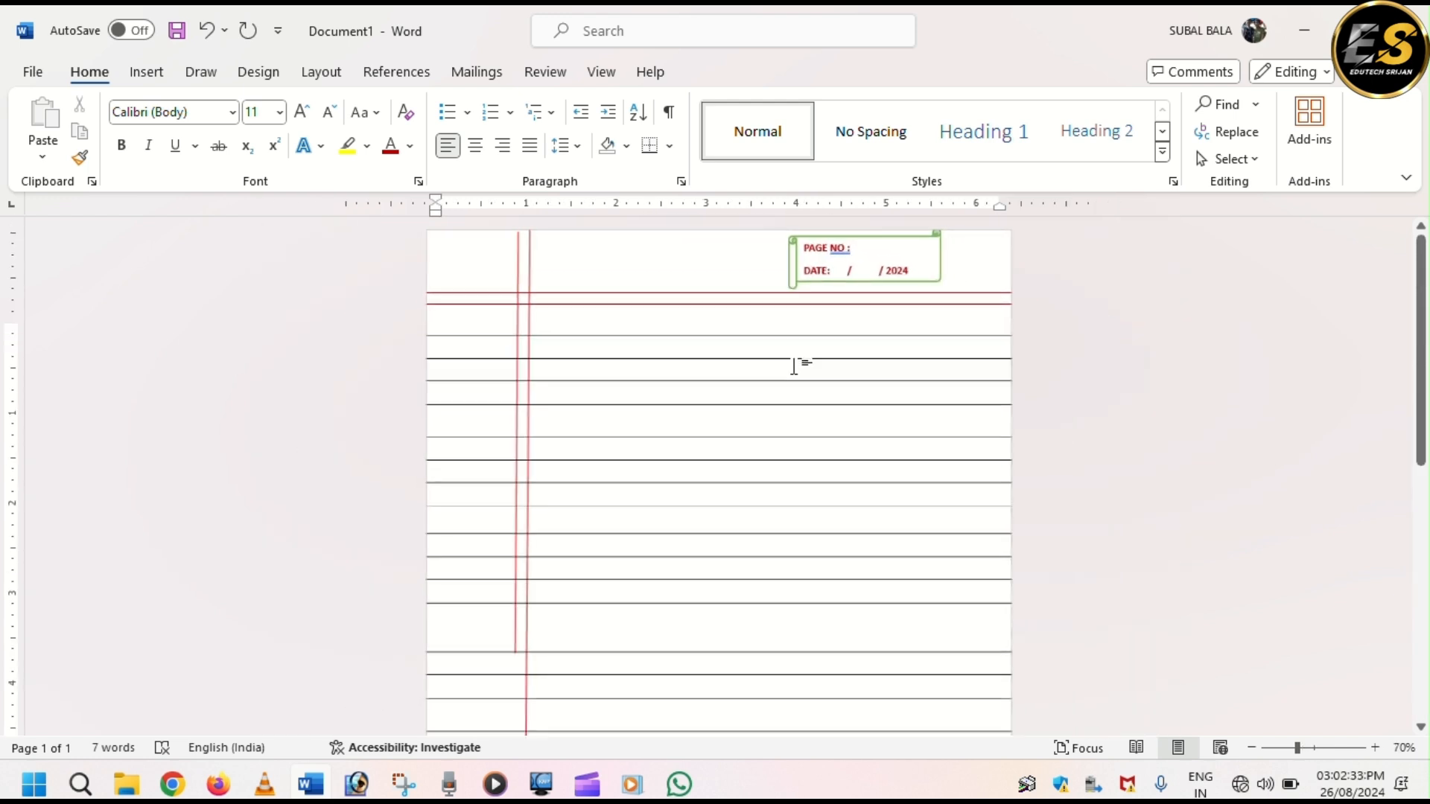
scroll(794, 367, "down", 2)
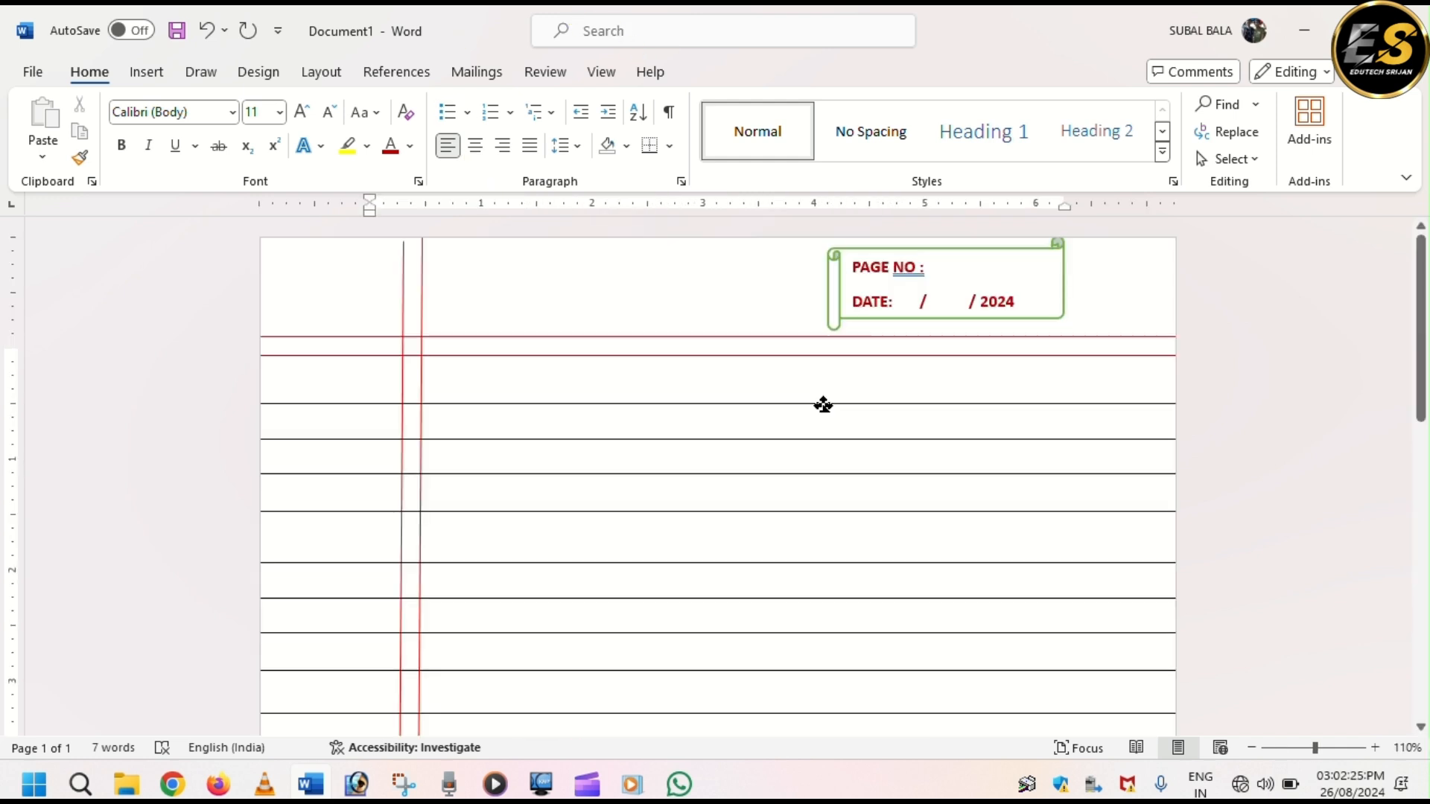
scroll(823, 406, "down", 5)
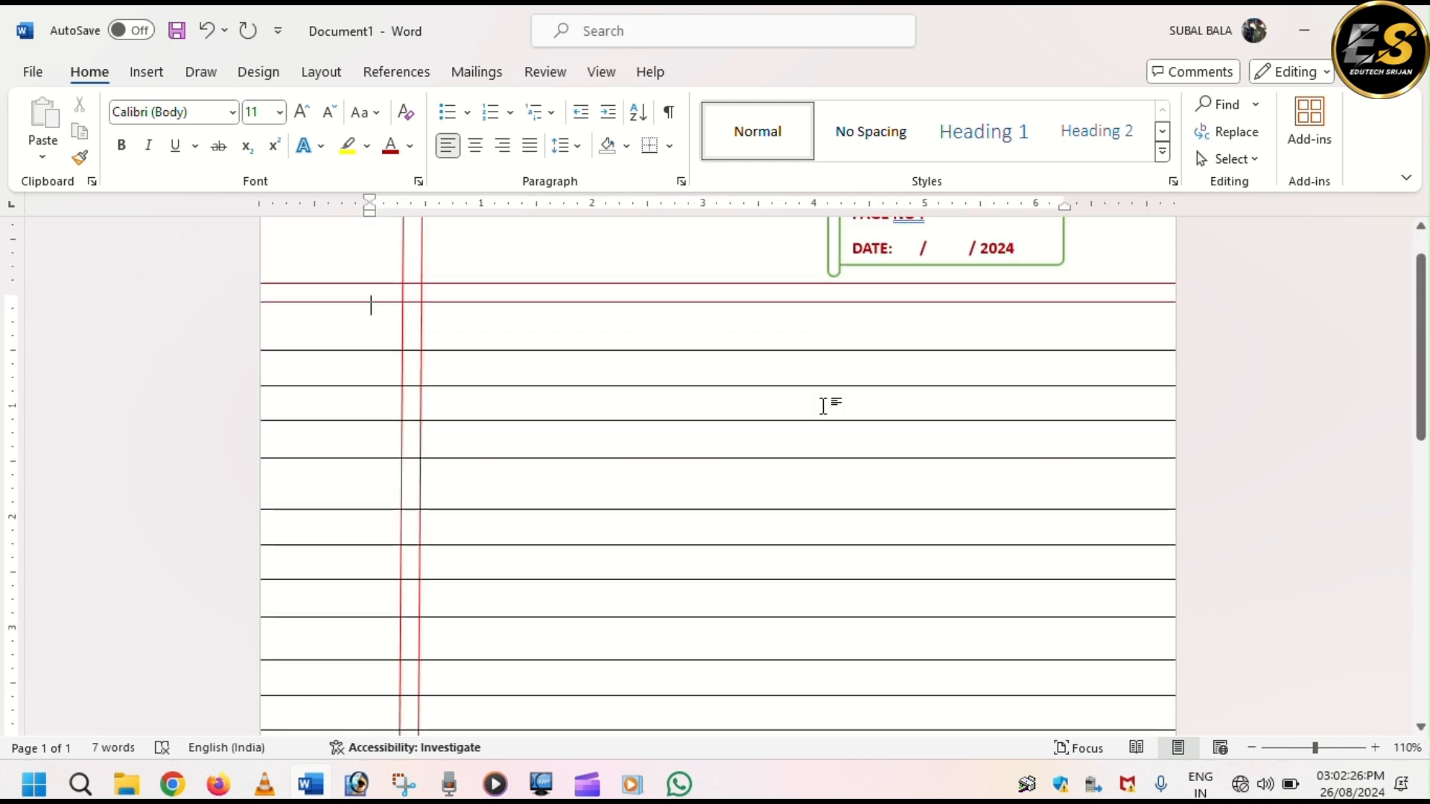